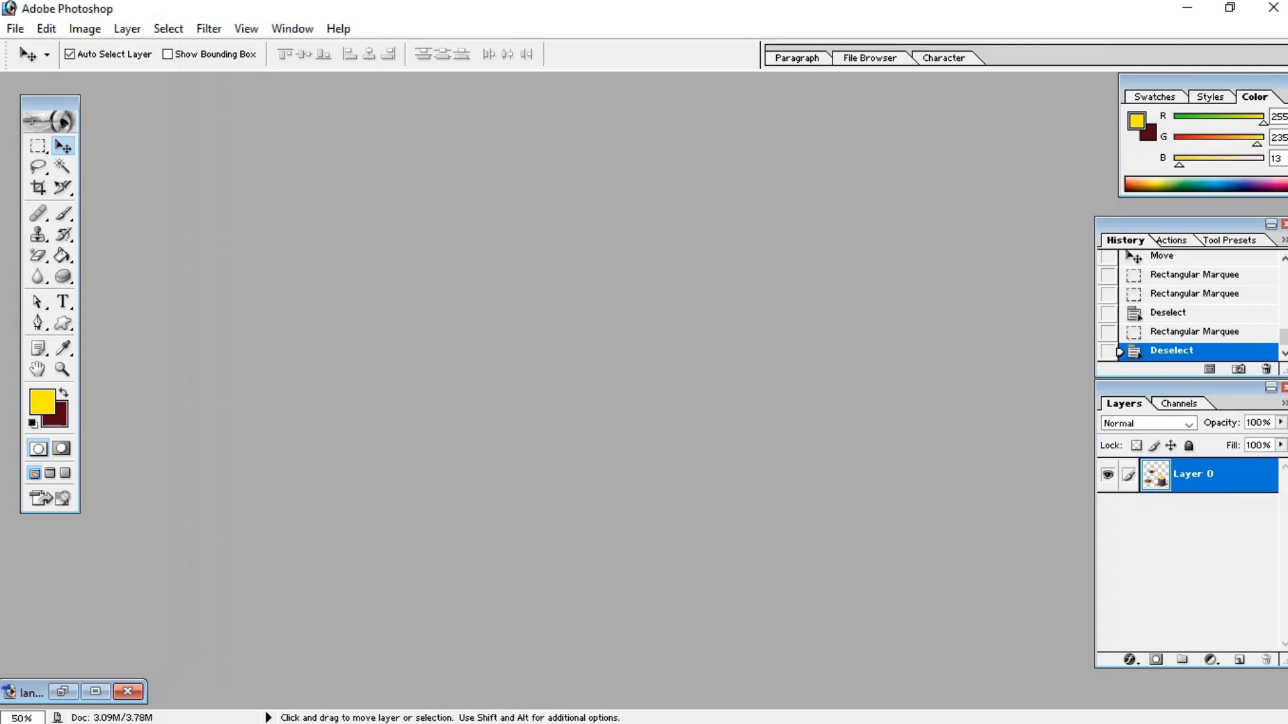
# Step: Create a new 1500 × 1500 pixel document named Greeting card
pyautogui.hotkey('alt', 'f')
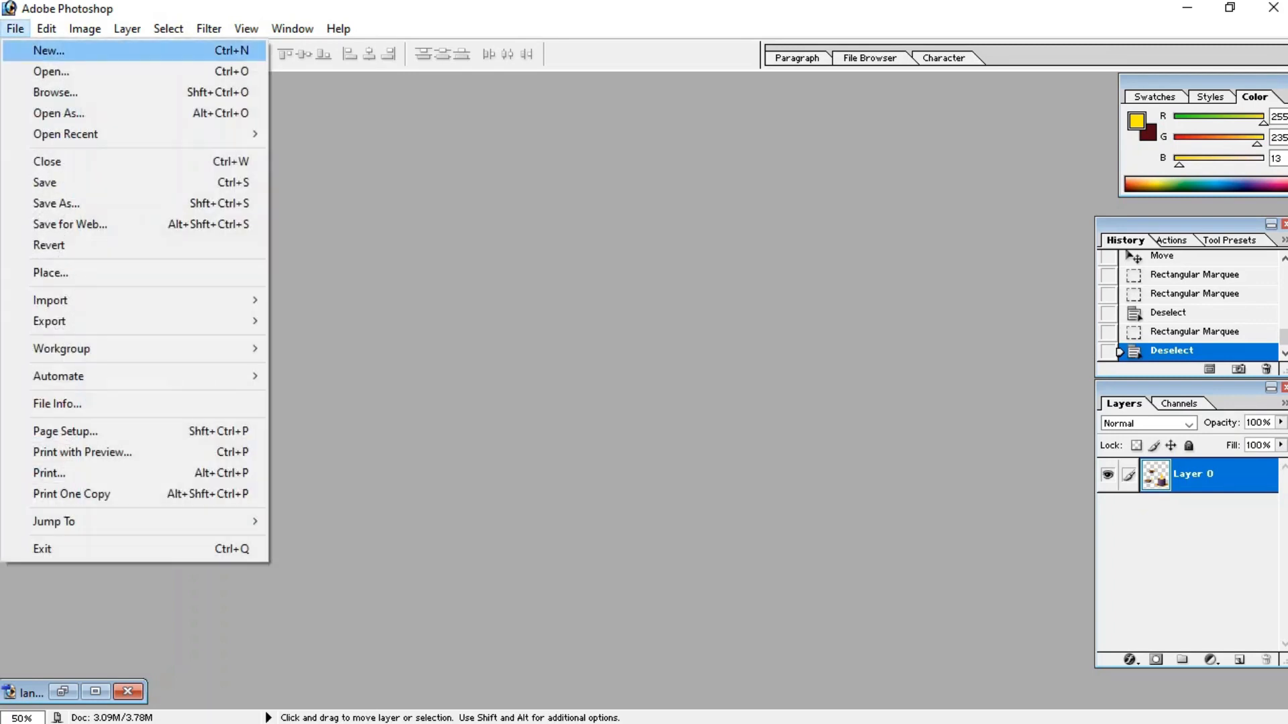
pyautogui.press('Return')
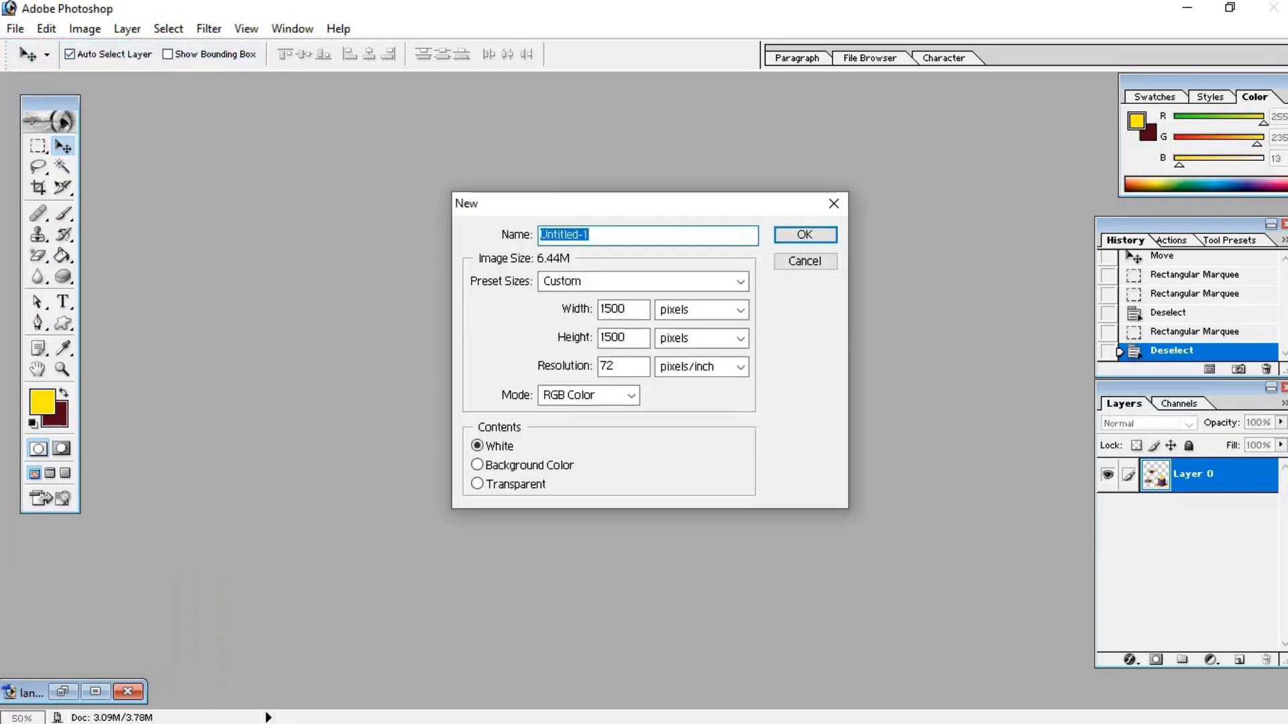
pyautogui.press('BackSpace')
pyautogui.write('Greeting card')
pyautogui.click(629, 309)
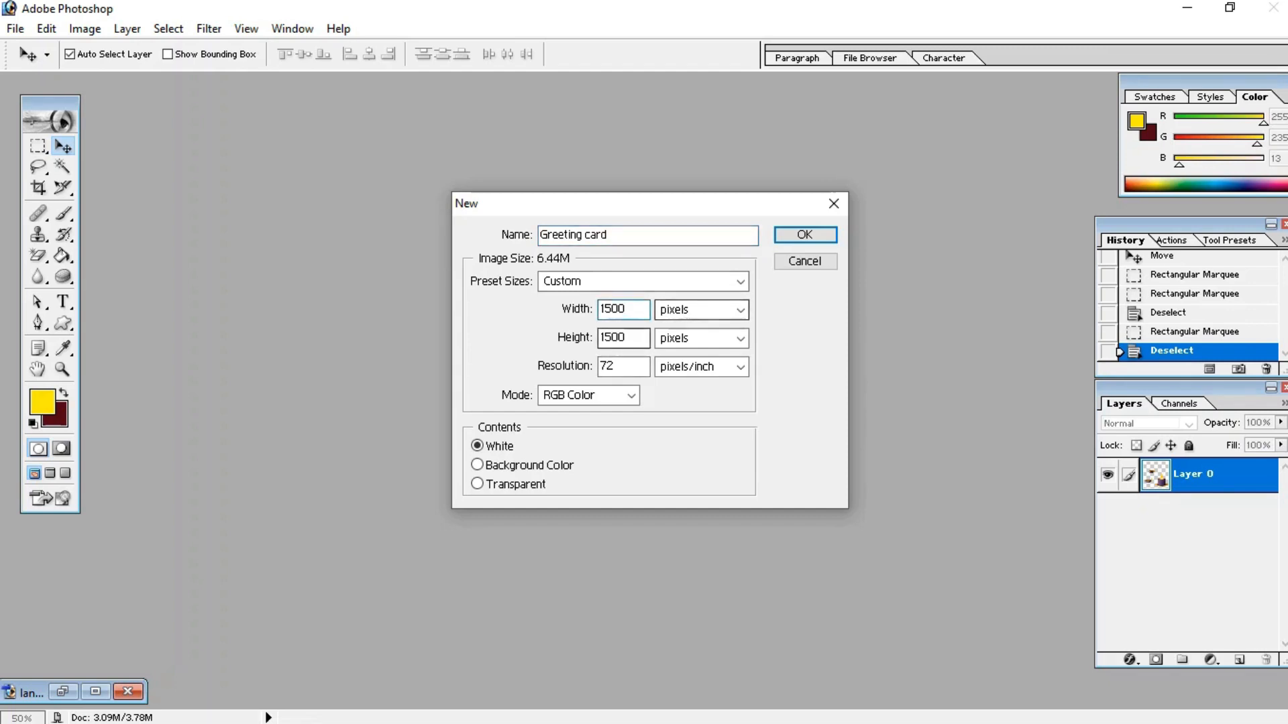
pyautogui.click(629, 338)
pyautogui.click(740, 338)
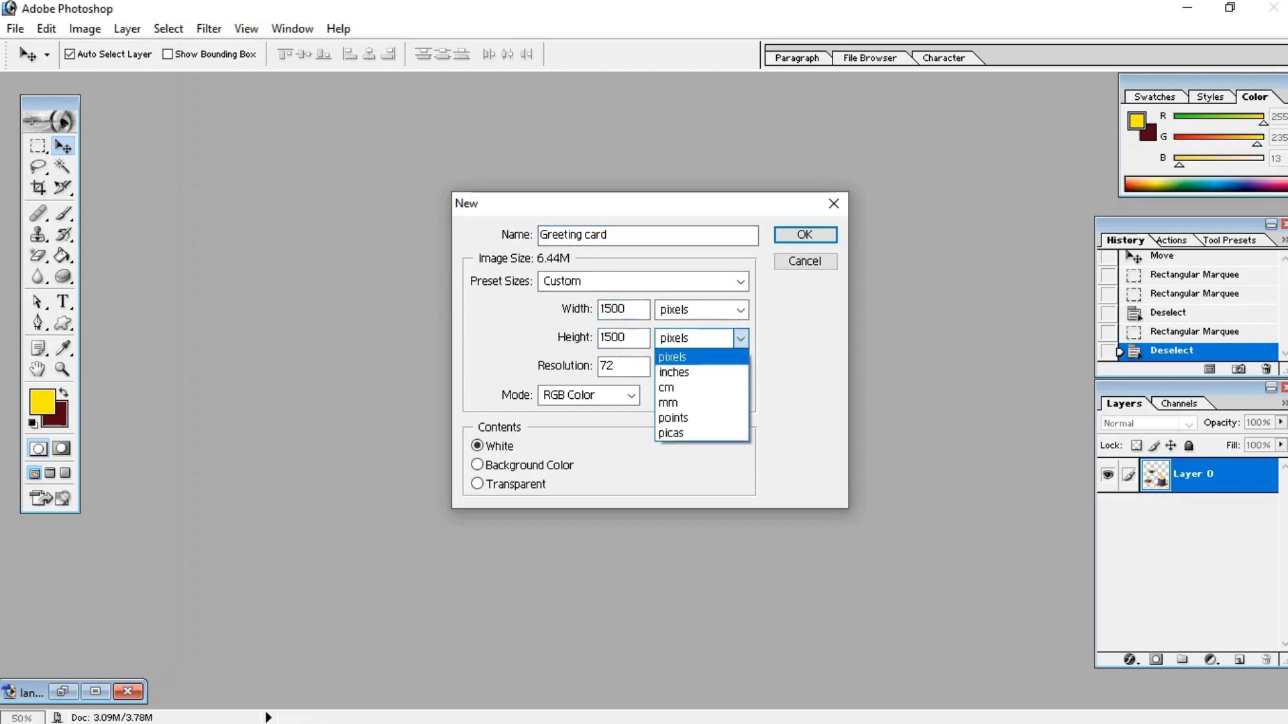
pyautogui.click(696, 358)
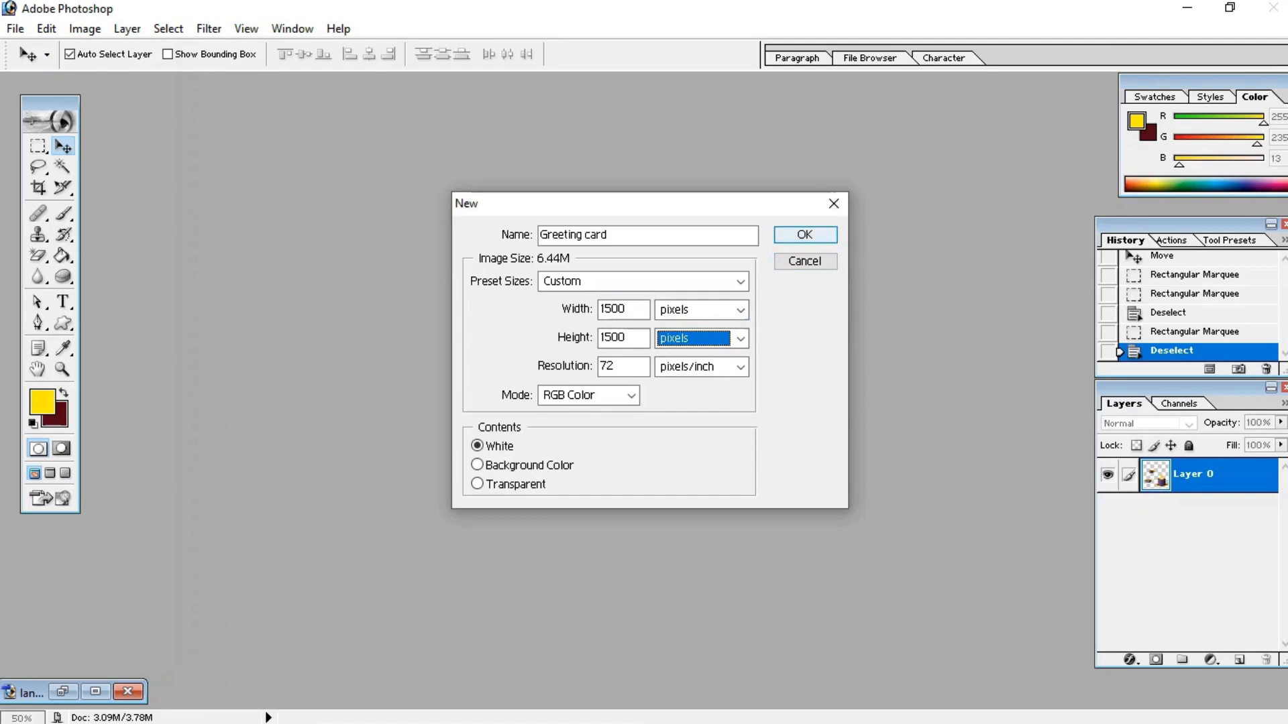
pyautogui.click(804, 235)
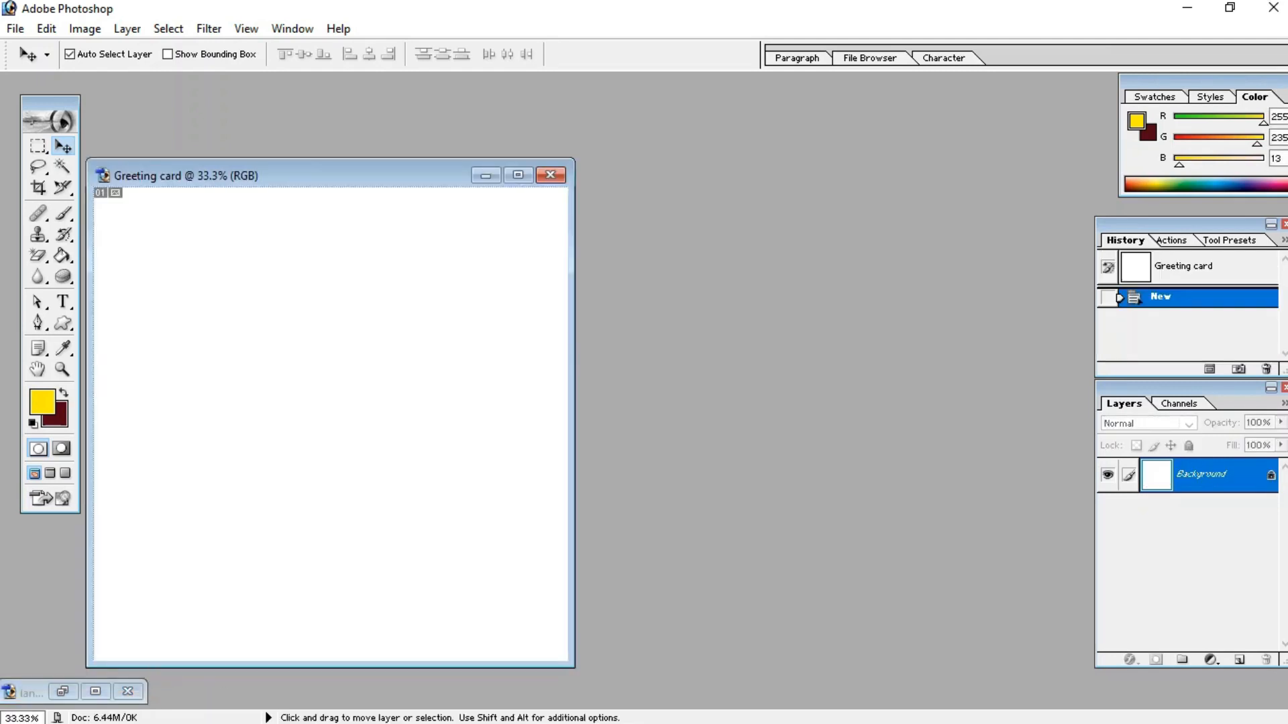
# Step: Open the image happy-diwali-background-i0fvr52qrq6s9hp9_cleanup.png
pyautogui.moveTo(369, 176); pyautogui.dragTo(628, 124)
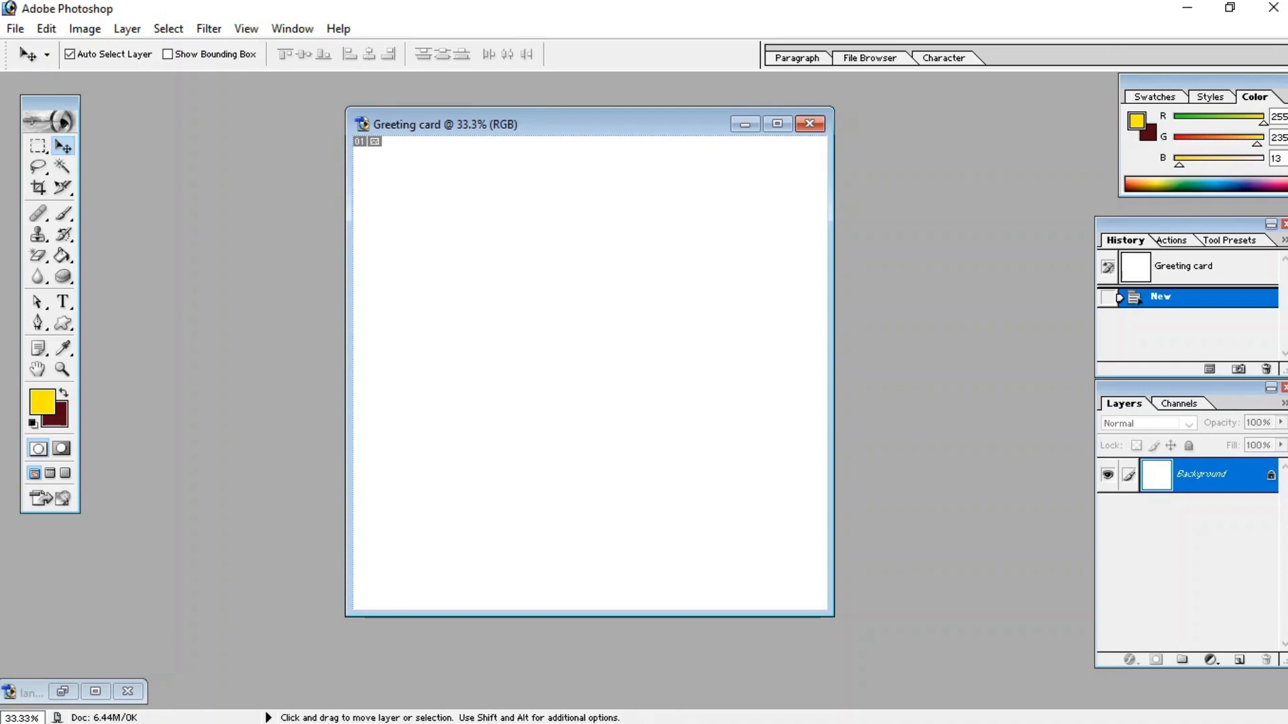
pyautogui.moveTo(833, 616); pyautogui.dragTo(959, 690)
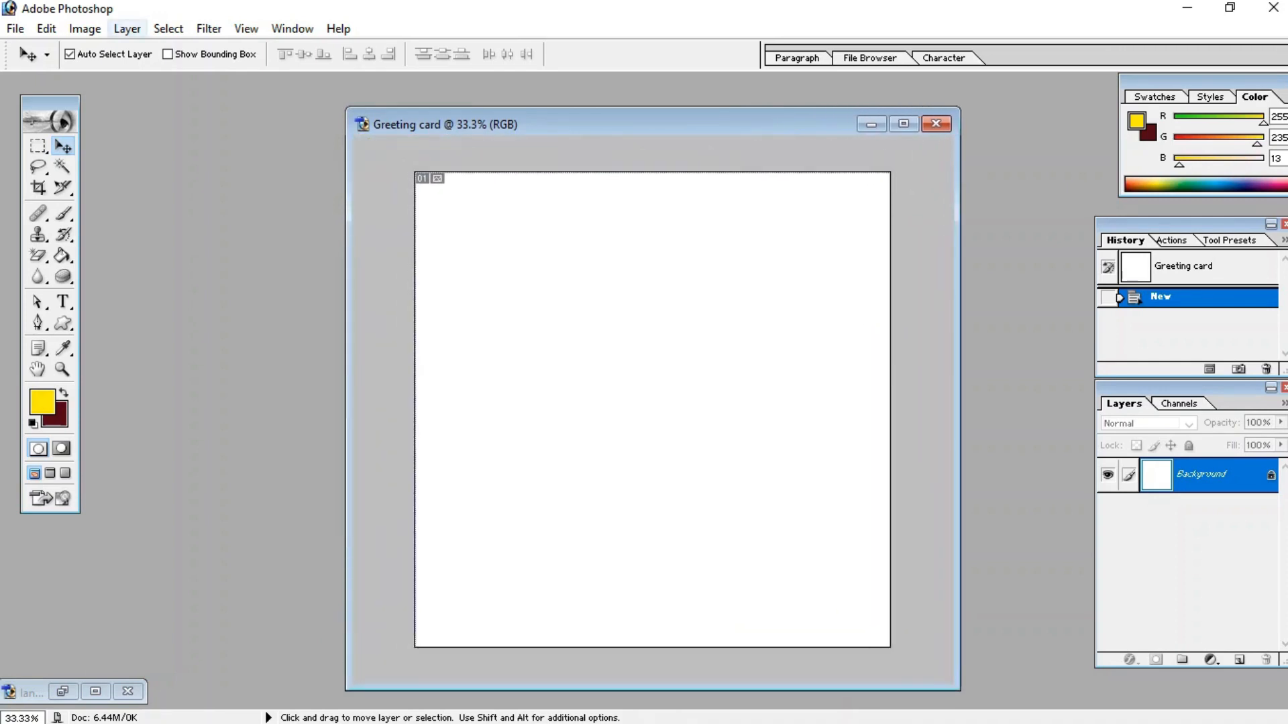
pyautogui.click(15, 28)
pyautogui.click(51, 71)
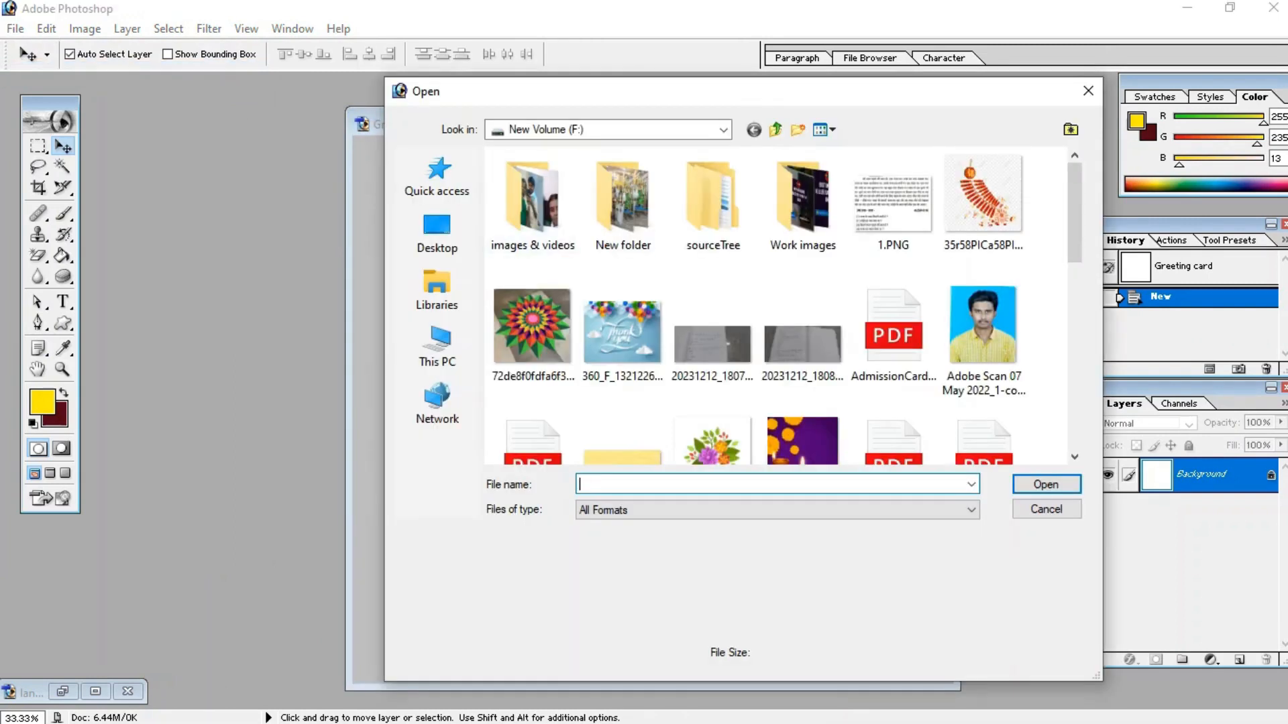
pyautogui.scroll(-4, 778, 306)
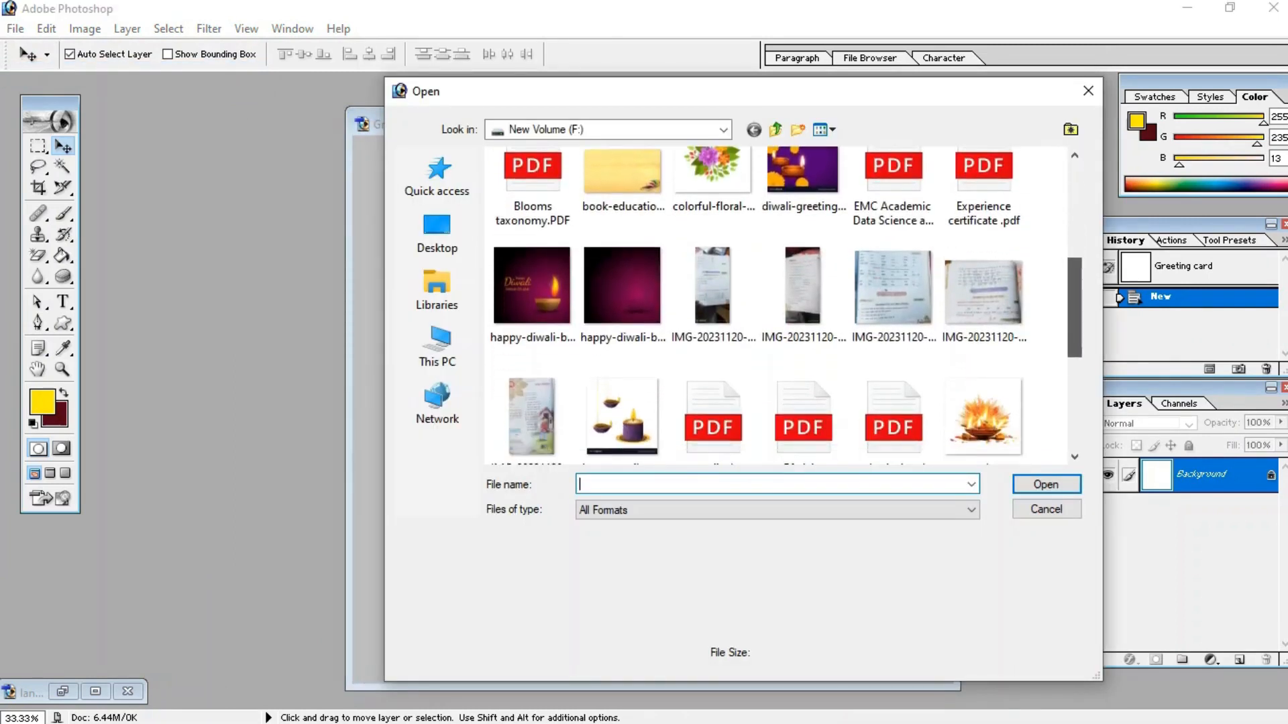
pyautogui.click(622, 290)
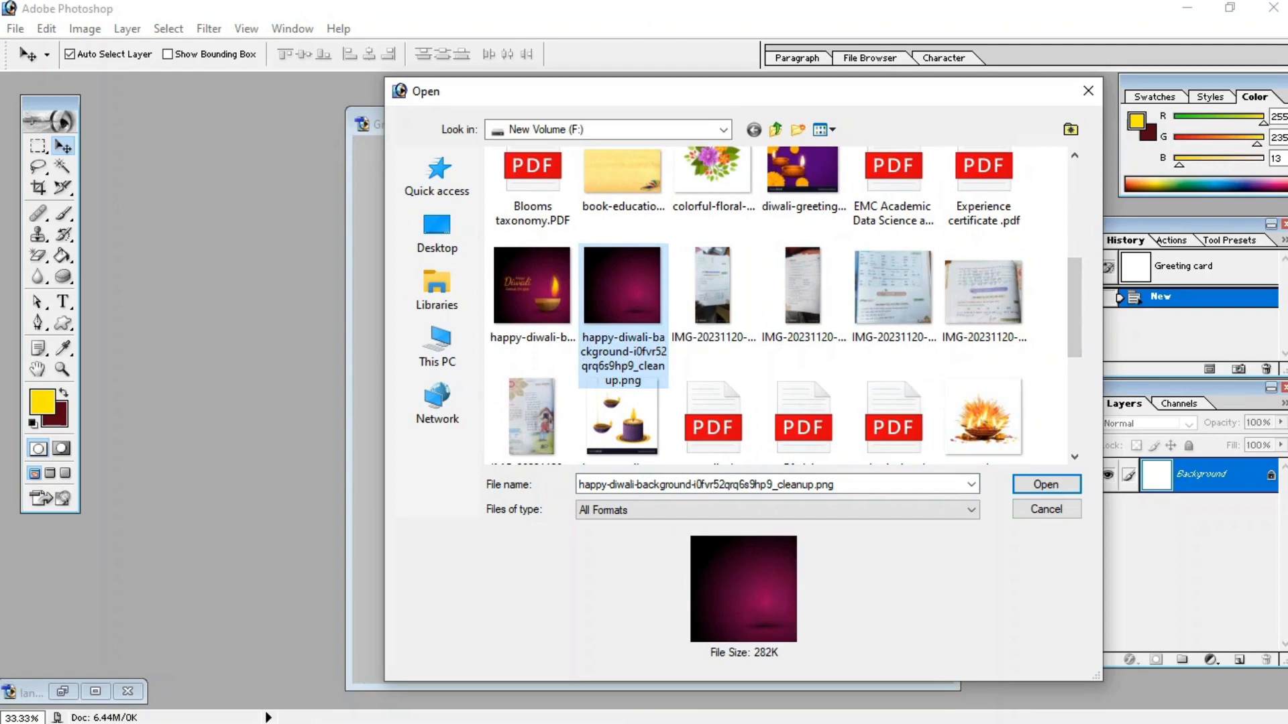
pyautogui.click(1047, 484)
# Step: Drag the Diwali background into the greeting card as a new layer and close the source image
pyautogui.click(691, 124)
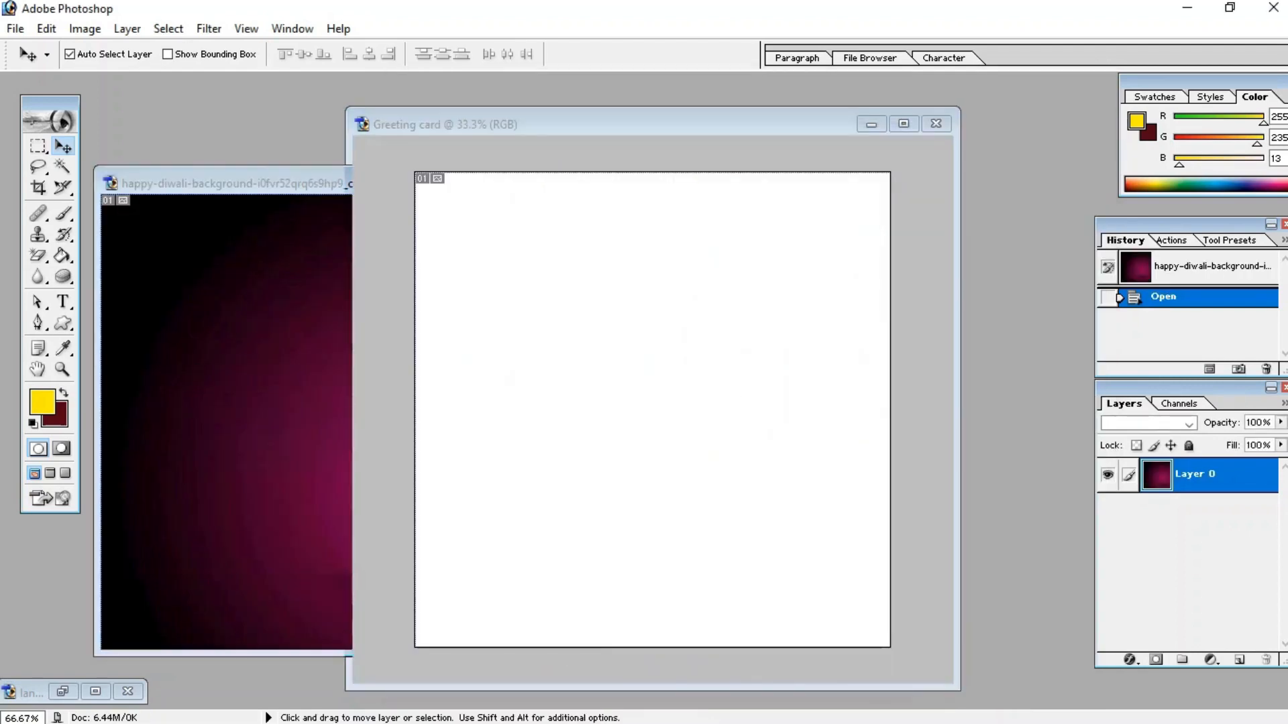
pyautogui.click(288, 183)
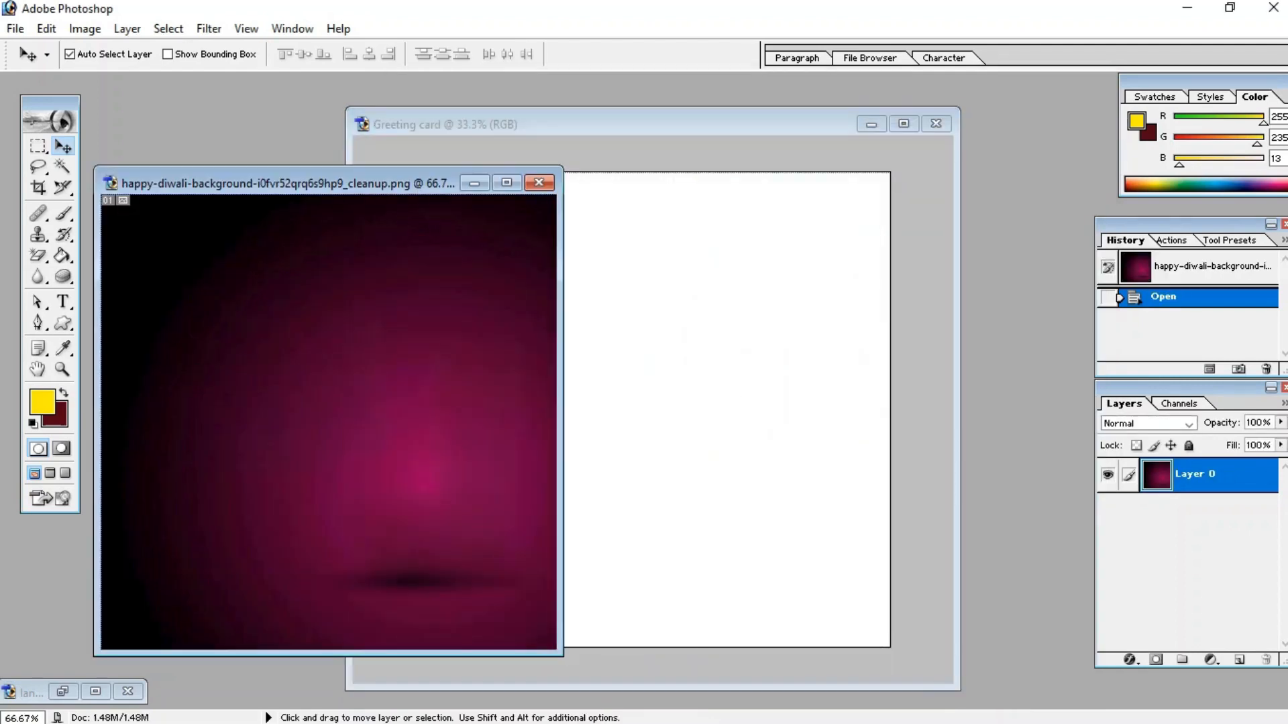
pyautogui.moveTo(328, 422); pyautogui.dragTo(529, 286)
pyautogui.click(289, 184)
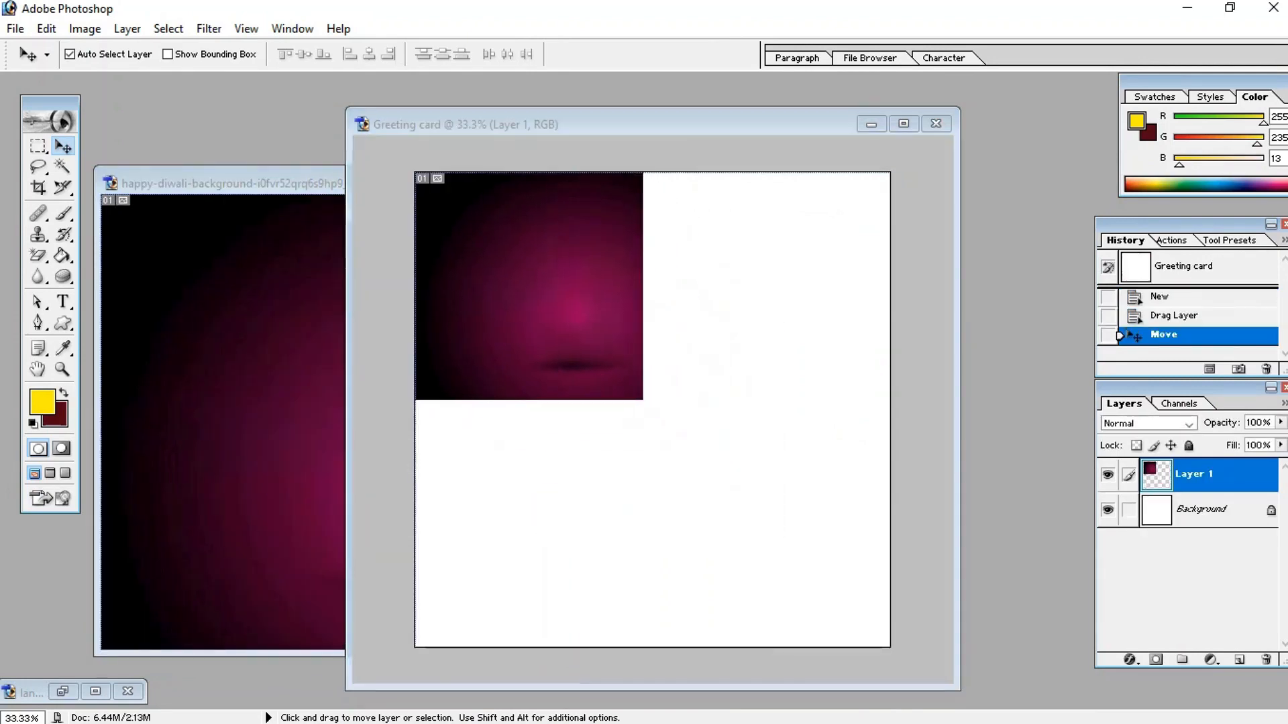
pyautogui.hotkey('ctrl', 'w')
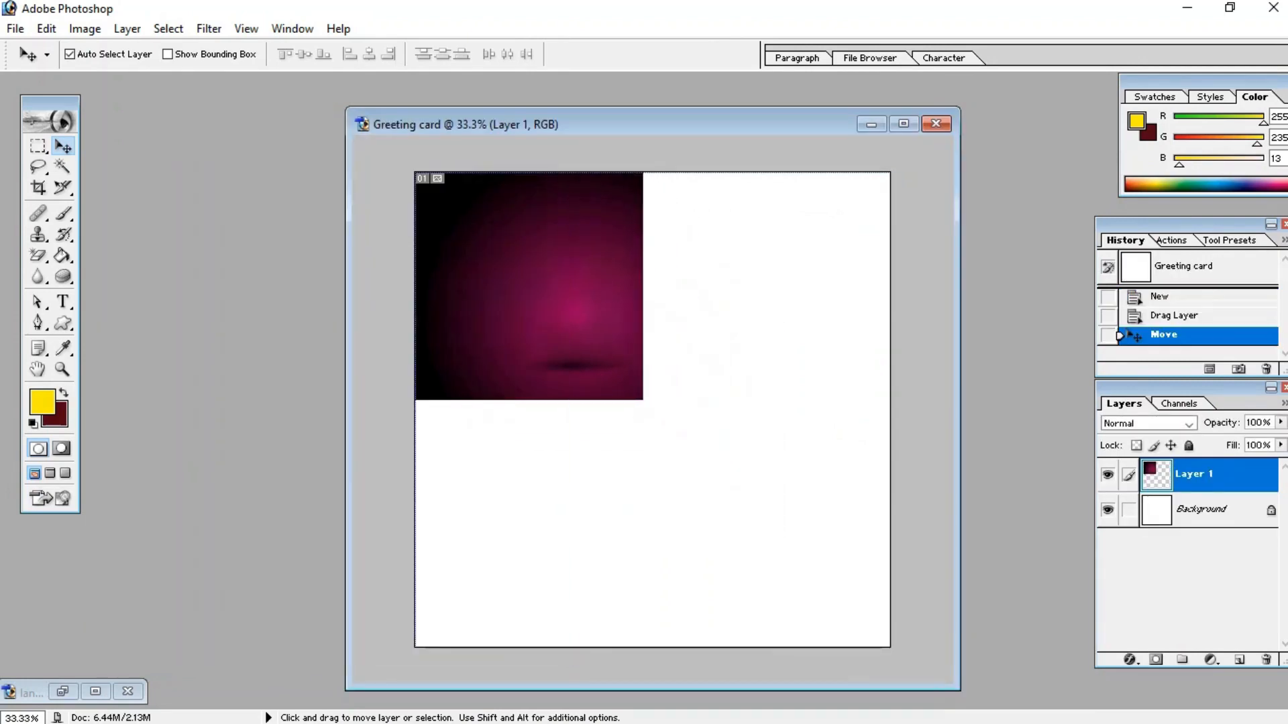
# Step: Scale the background layer with Free Transform to about 208% so it fills the whole canvas, and apply it
pyautogui.hotkey('ctrl', 't')
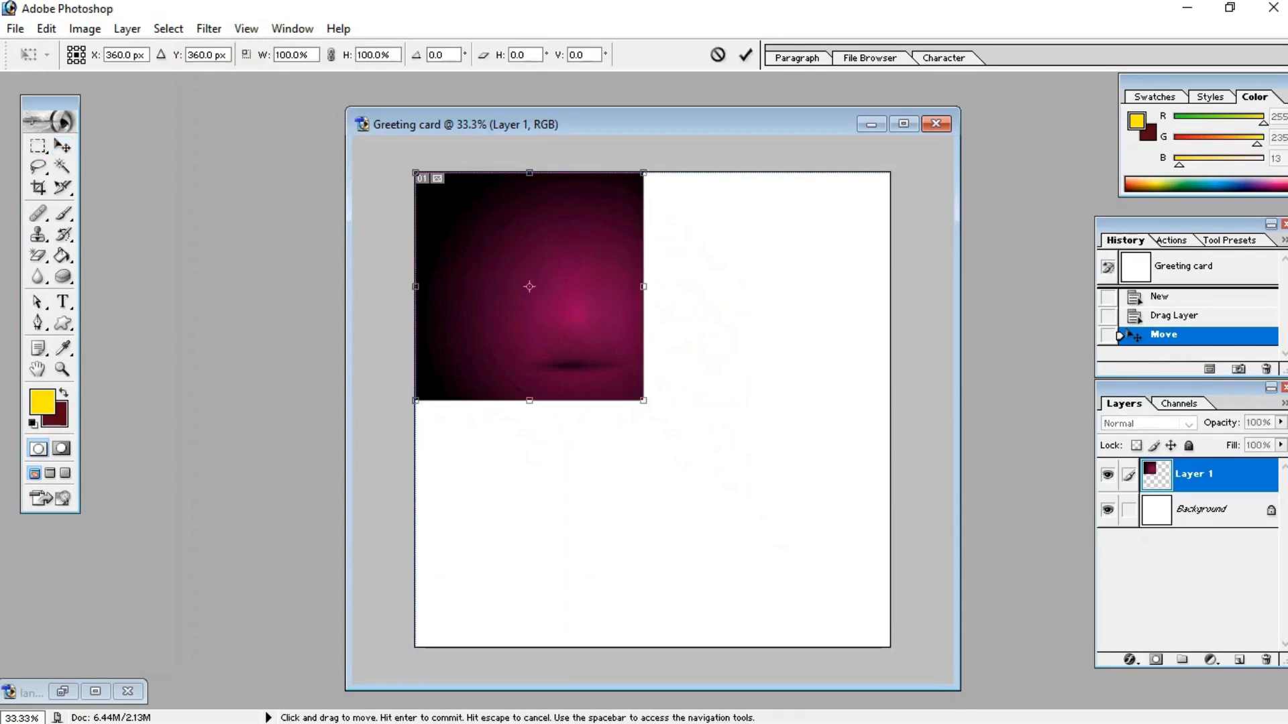
pyautogui.moveTo(643, 400); pyautogui.dragTo(890, 647)
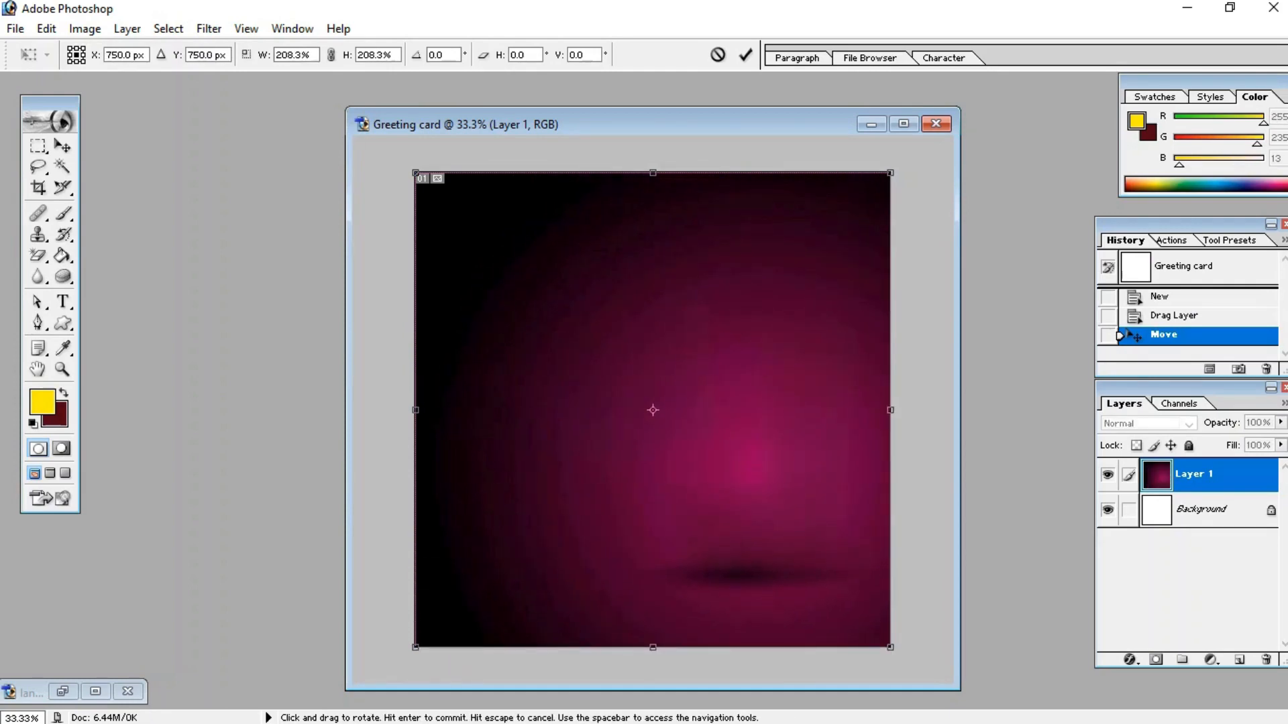
pyautogui.moveTo(671, 124); pyautogui.dragTo(662, 116)
pyautogui.press('v')
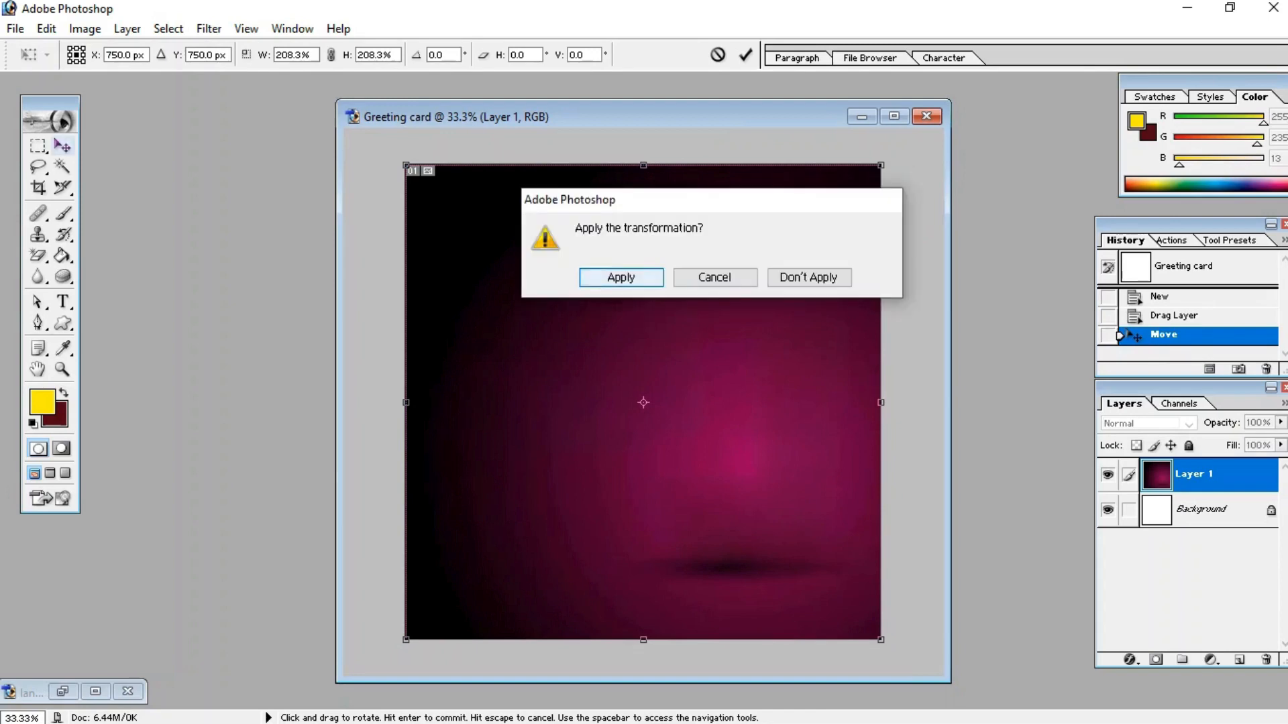
pyautogui.press('Return')
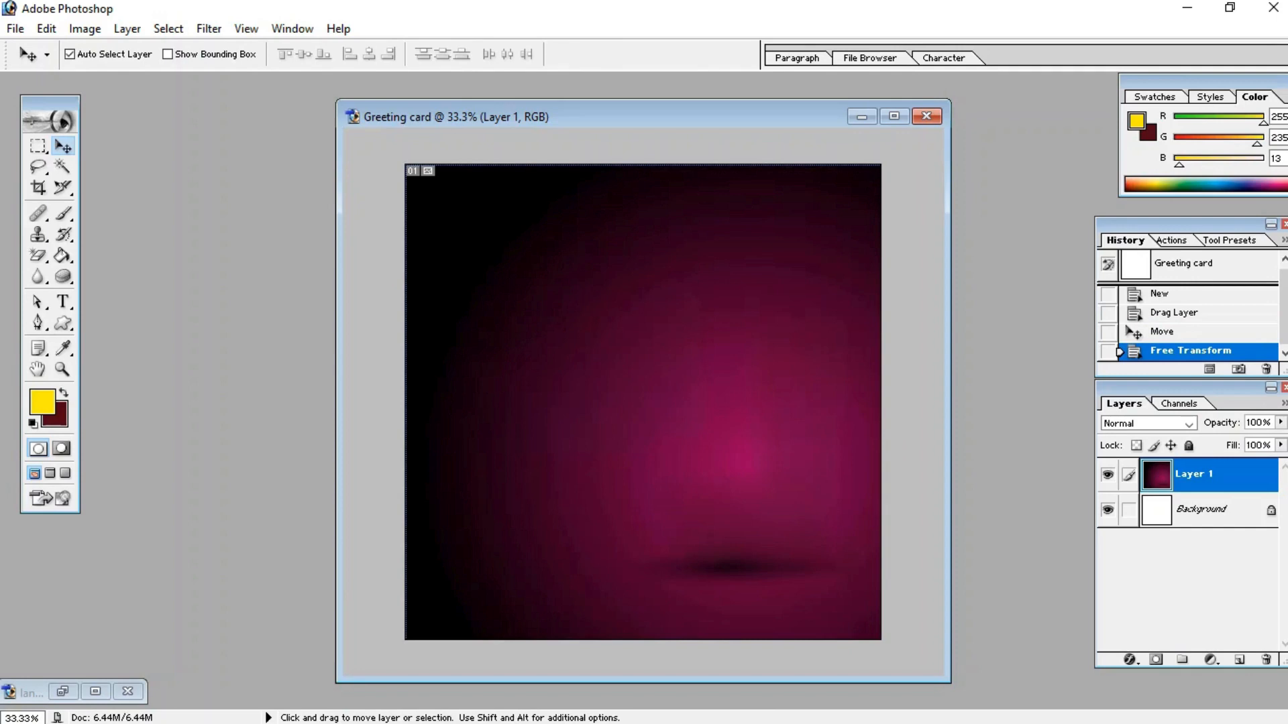
# Step: Marquee-select the two hanging oil lamps in the lanterns image and drag them into the greeting card's upper left
pyautogui.click(62, 691)
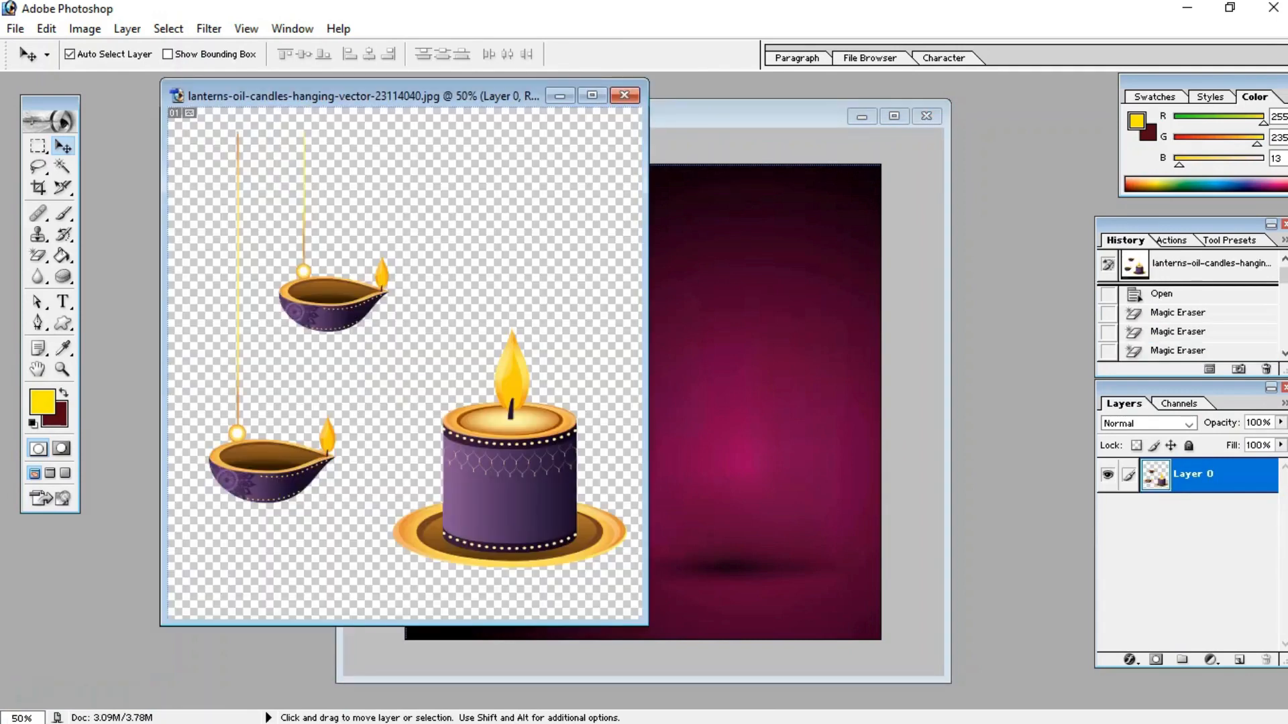
pyautogui.moveTo(362, 96); pyautogui.dragTo(338, 89)
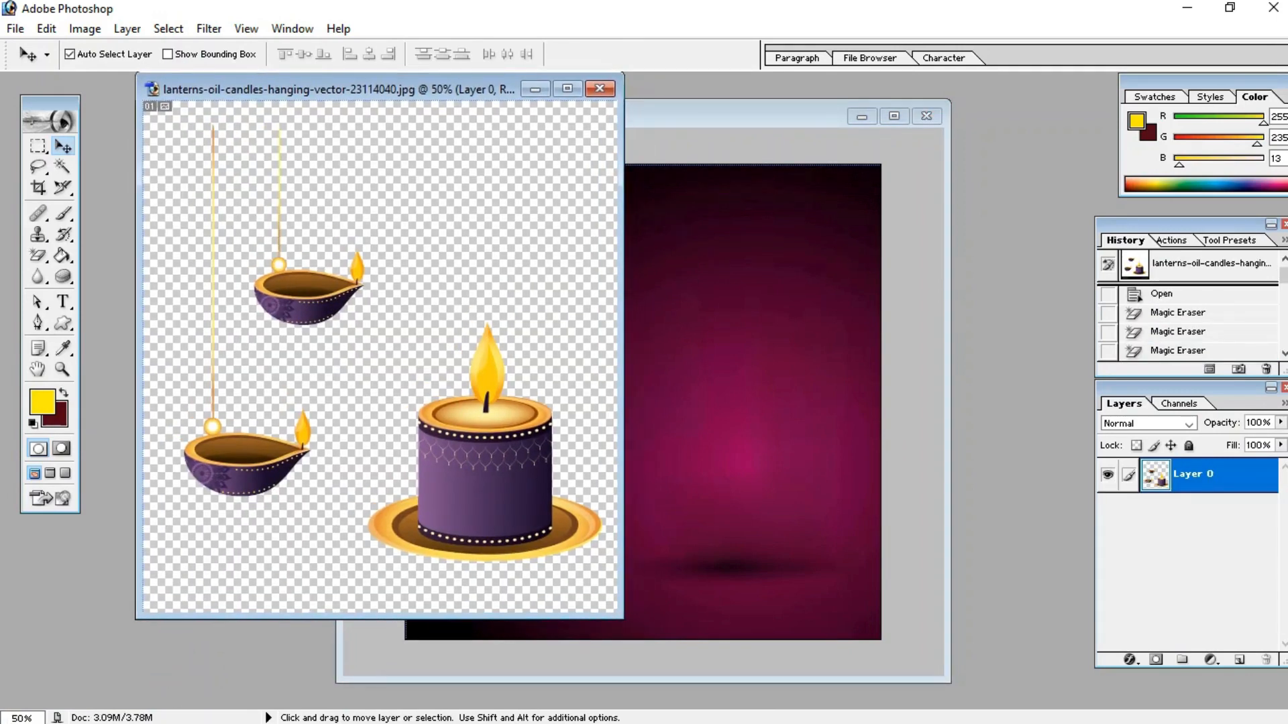
pyautogui.click(37, 166)
pyautogui.click(38, 147)
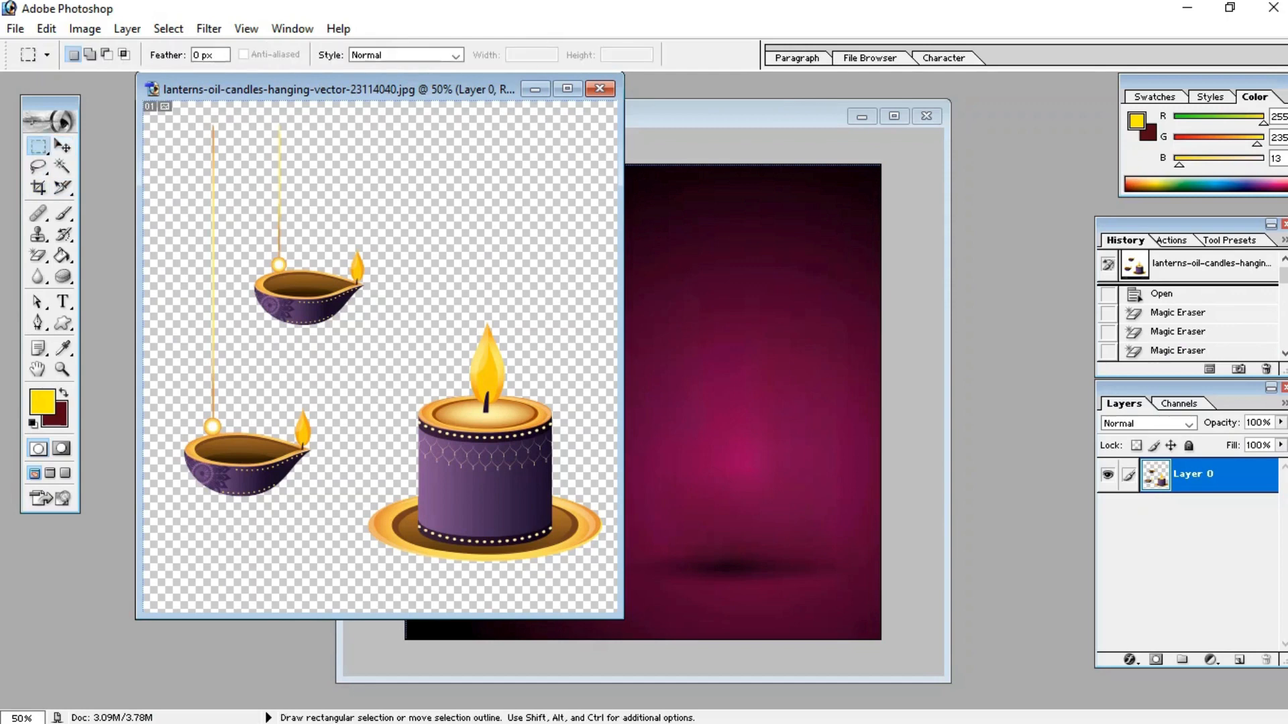
pyautogui.moveTo(225, 134); pyautogui.dragTo(370, 503)
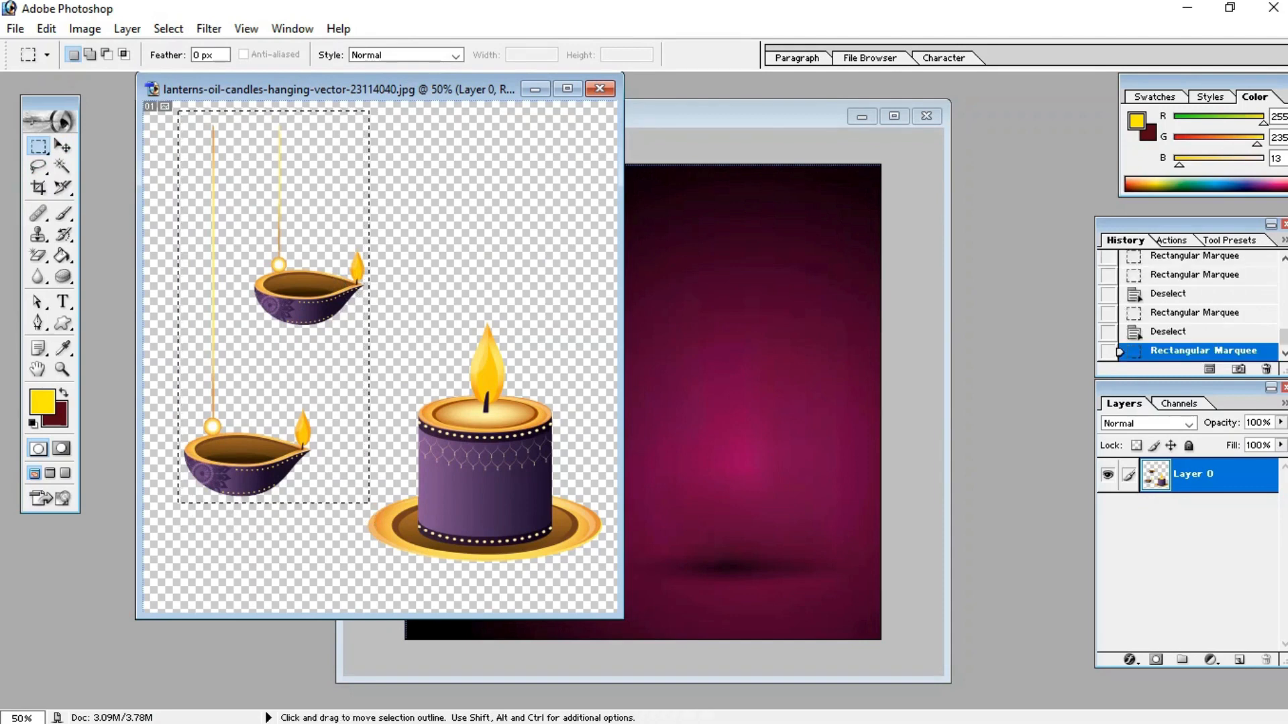
pyautogui.press('v')
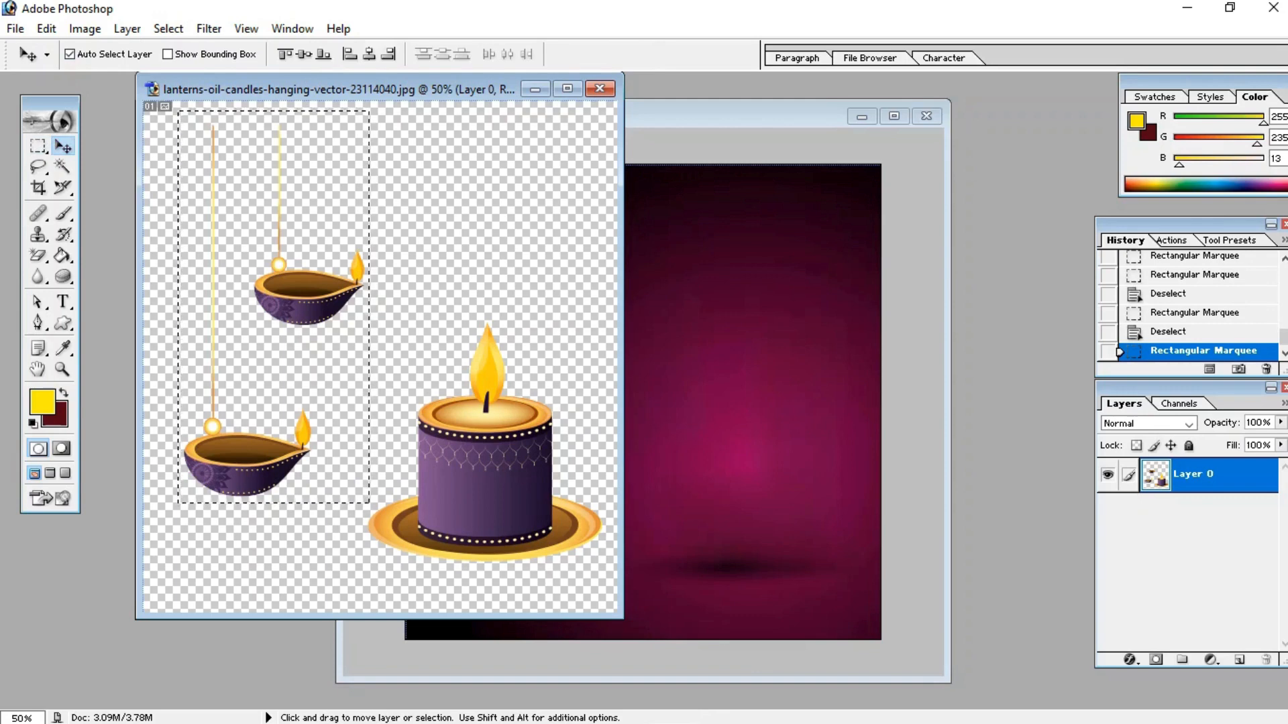
pyautogui.moveTo(275, 375); pyautogui.dragTo(458, 303)
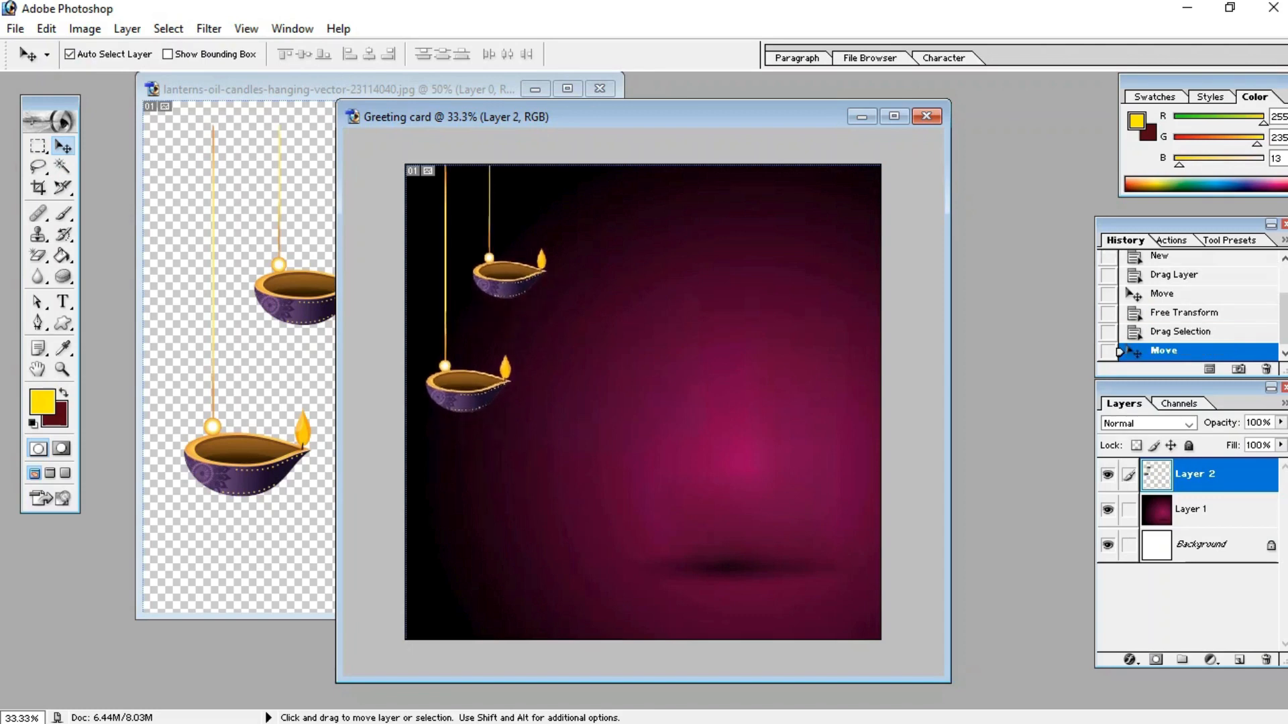
# Step: Select the large candle in the lanterns image and drag it into the greeting card
pyautogui.click(314, 89)
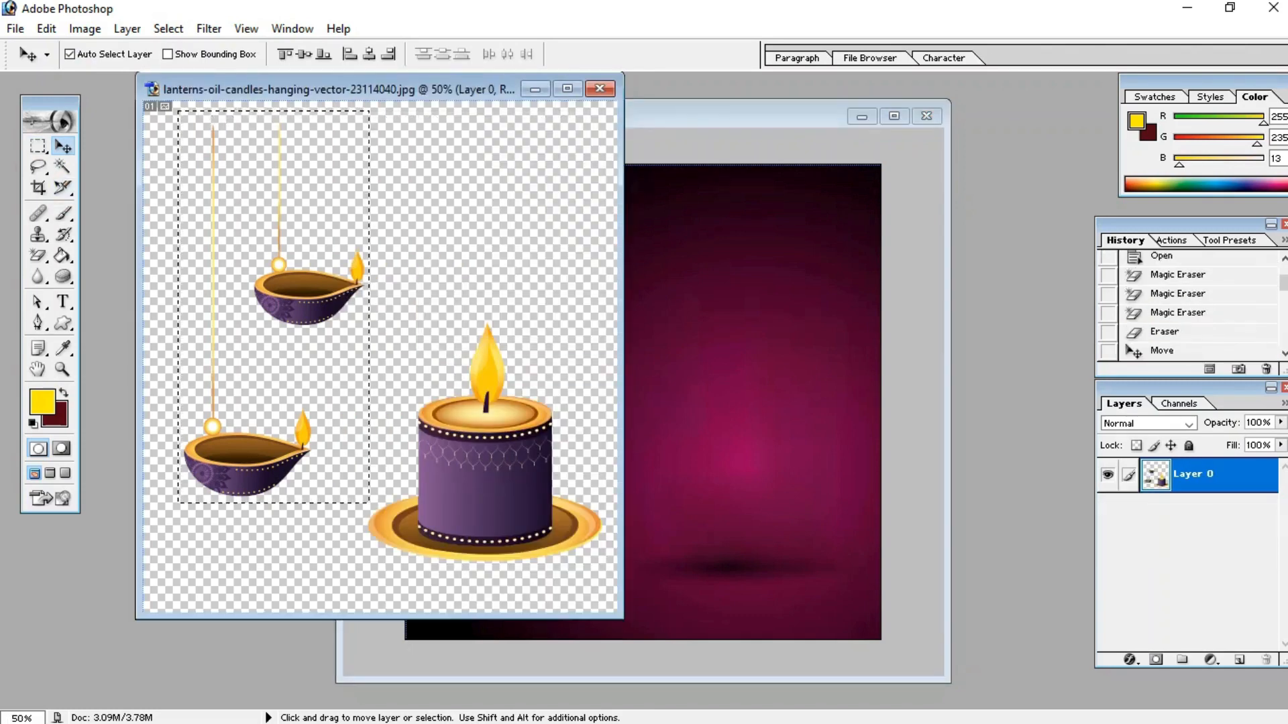
pyautogui.press('m')
pyautogui.hotkey('ctrl', 'd')
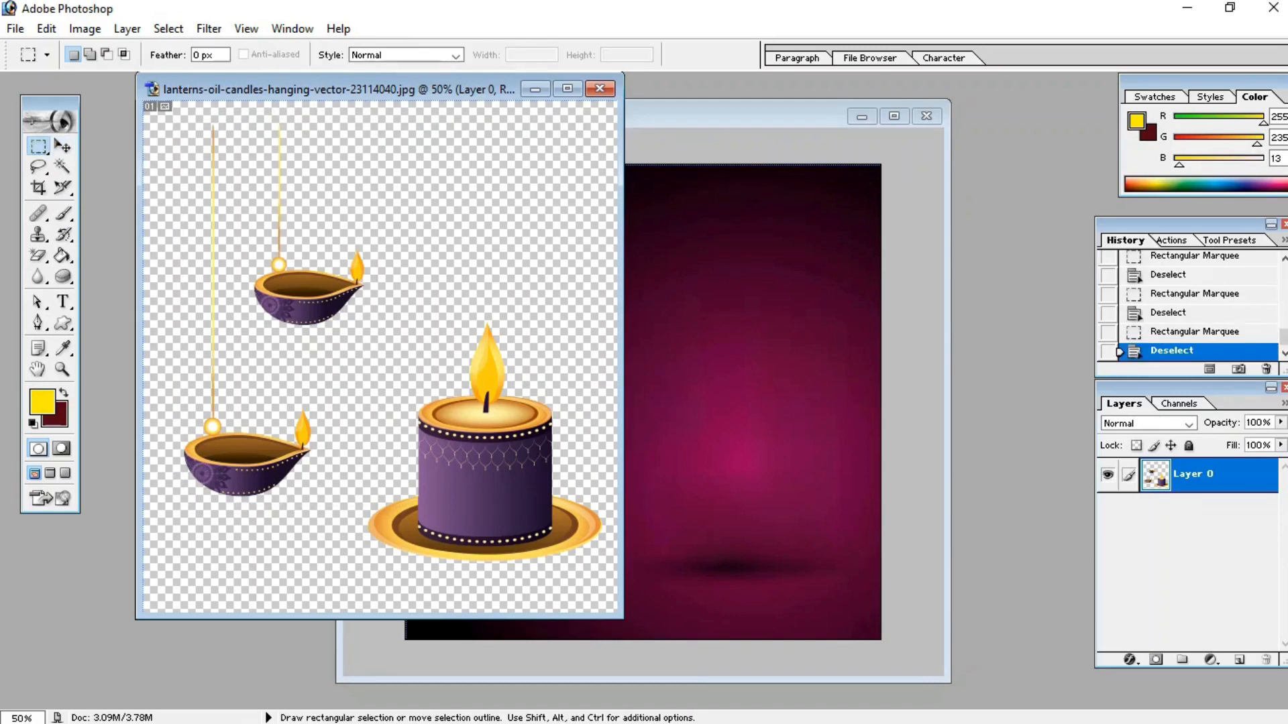
pyautogui.moveTo(394, 359); pyautogui.dragTo(608, 572)
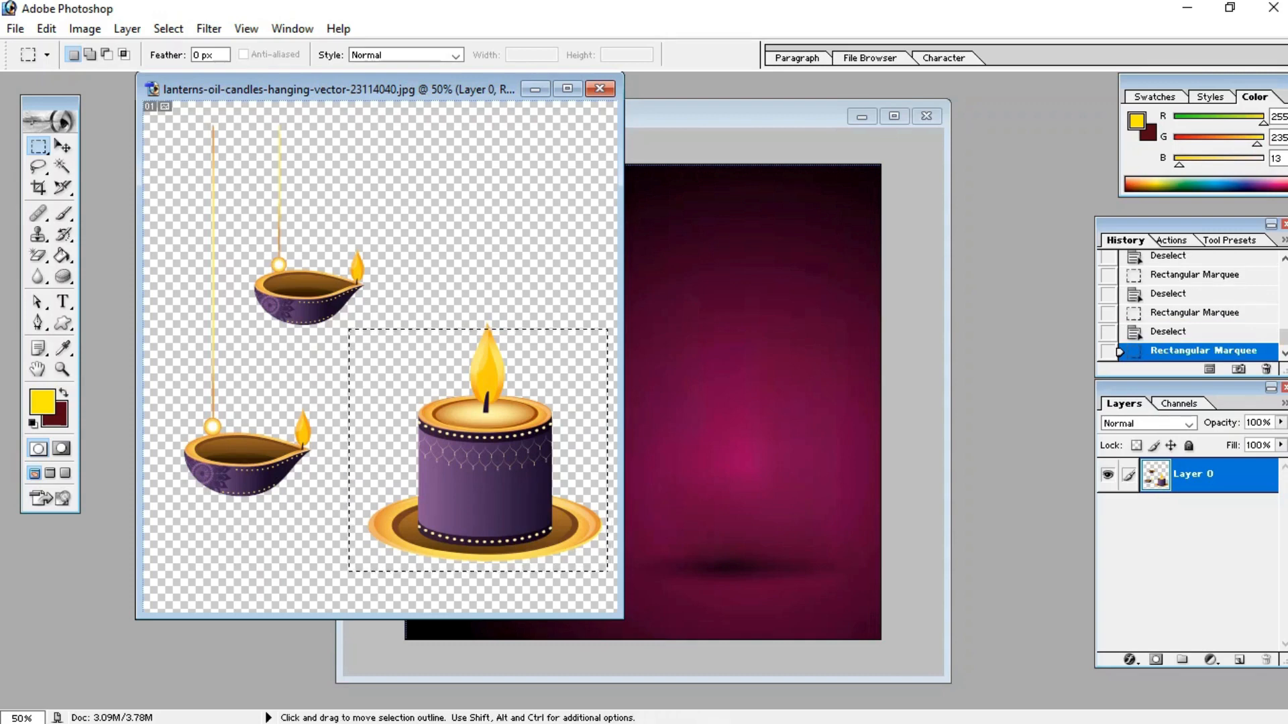
pyautogui.moveTo(530, 493); pyautogui.dragTo(726, 486)
pyautogui.click(62, 146)
pyautogui.click(429, 88)
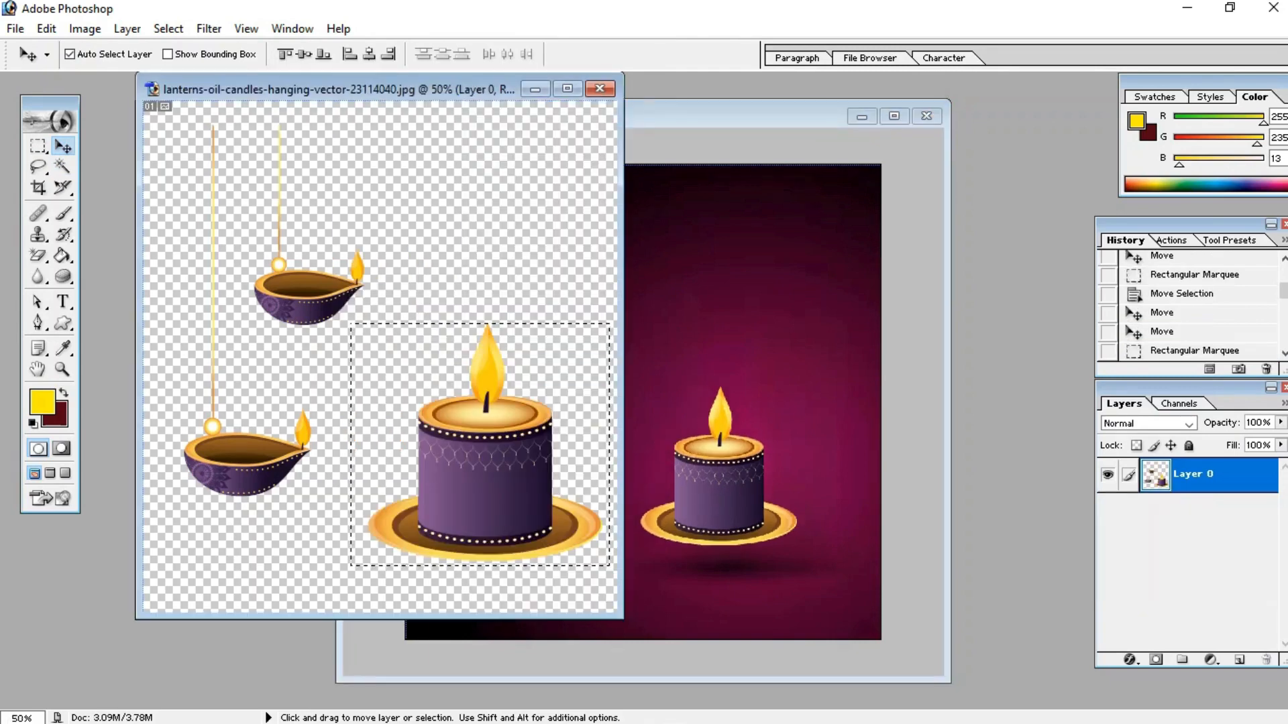
pyautogui.click(534, 89)
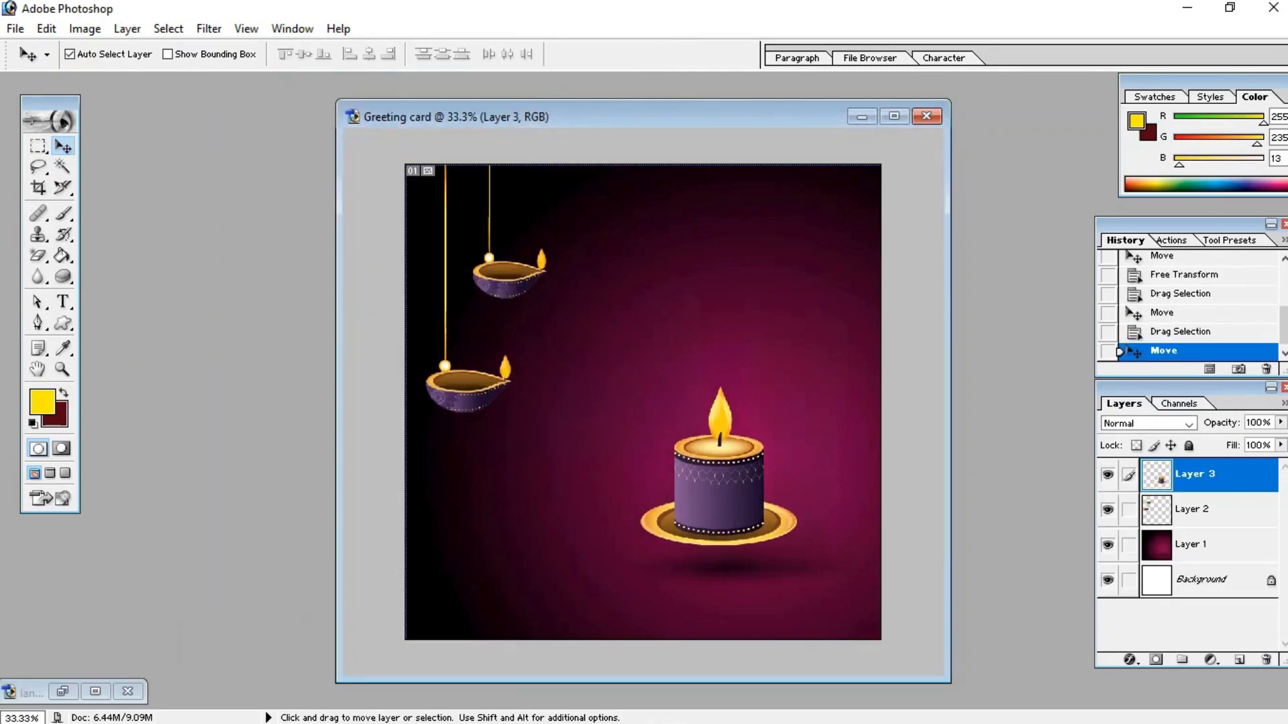
# Step: Scale the candle with Free Transform to about 75%, move it into the lower right corner, apply, and nudge it into place
pyautogui.moveTo(719, 482); pyautogui.dragTo(770, 519)
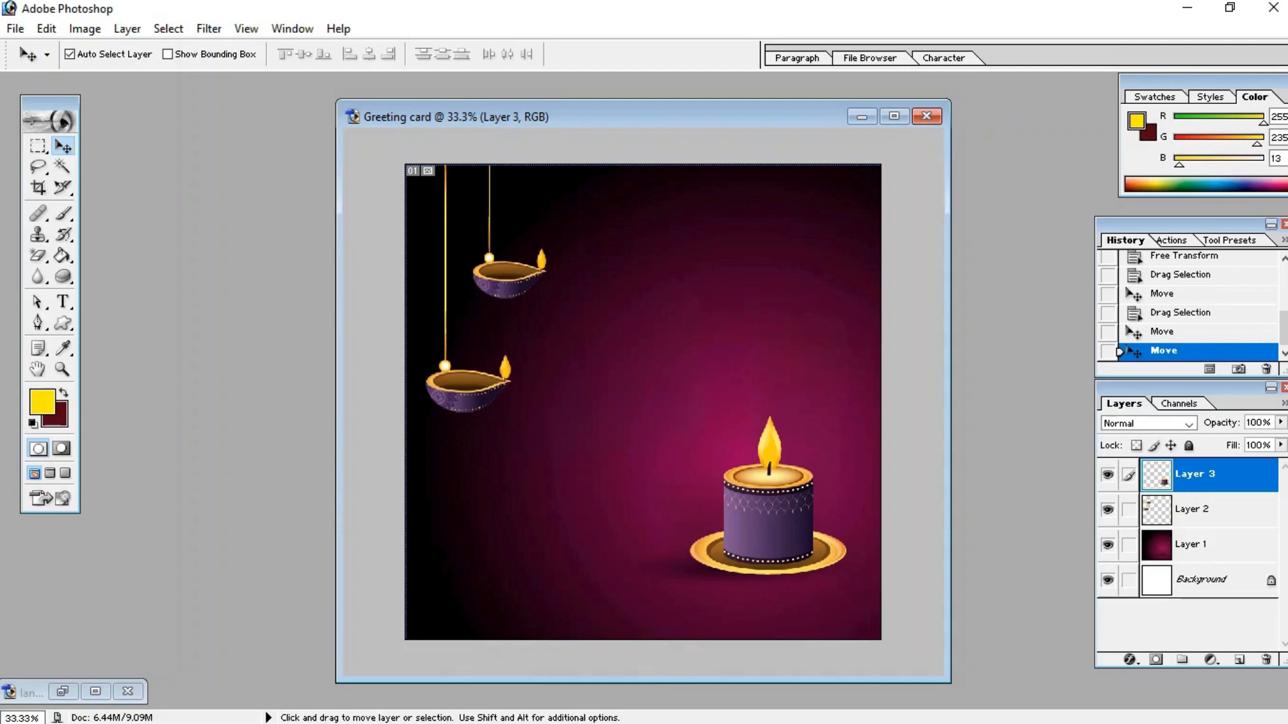
pyautogui.hotkey('ctrl', 't')
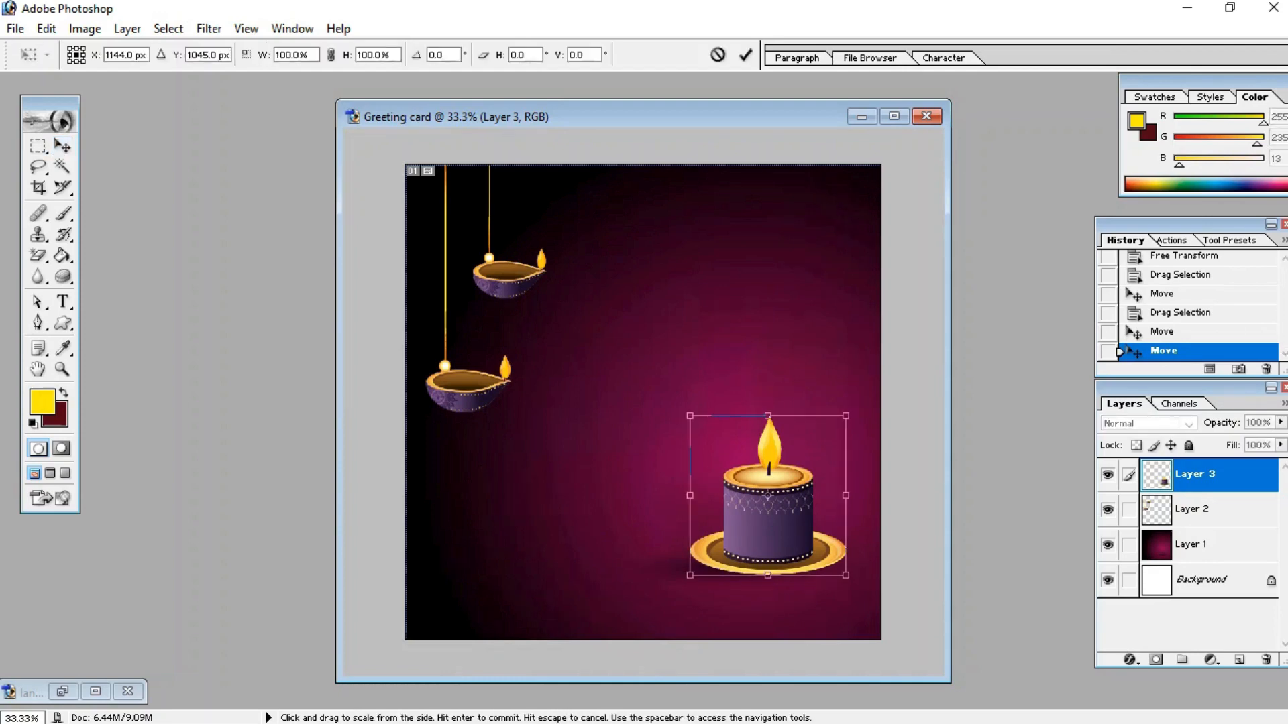
pyautogui.moveTo(841, 574); pyautogui.dragTo(806, 535)
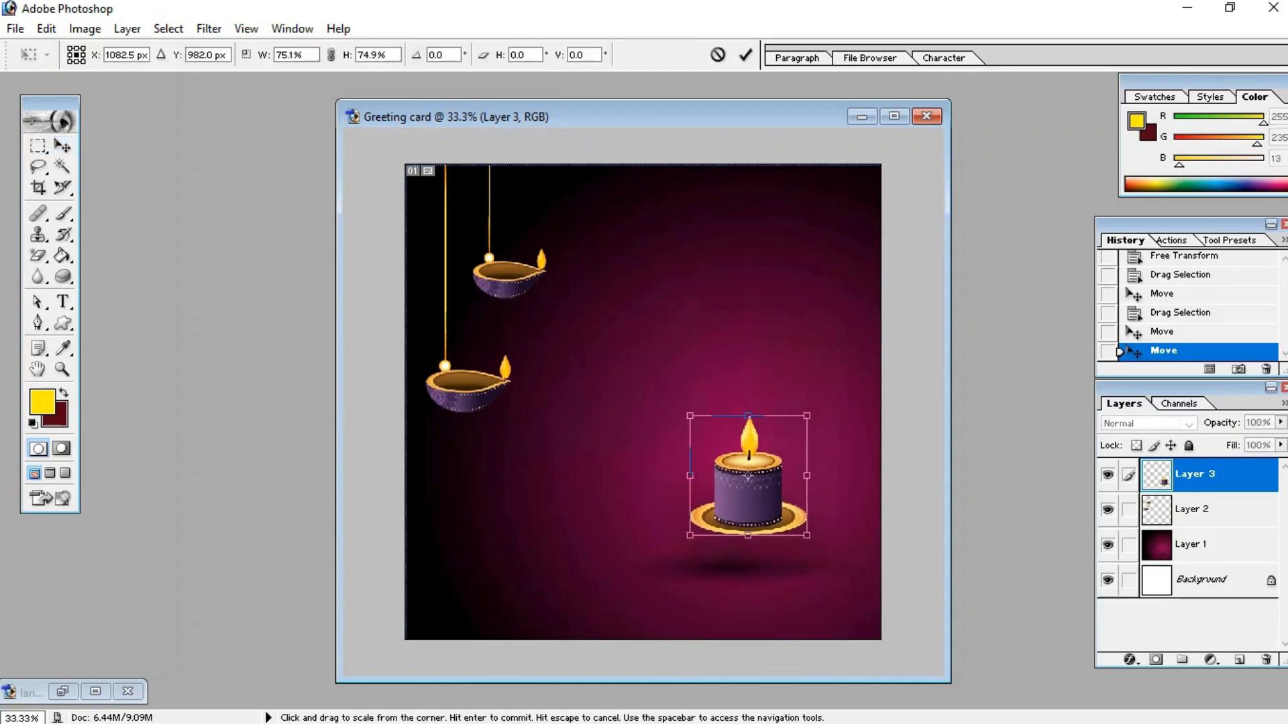
pyautogui.moveTo(747, 489); pyautogui.dragTo(822, 580)
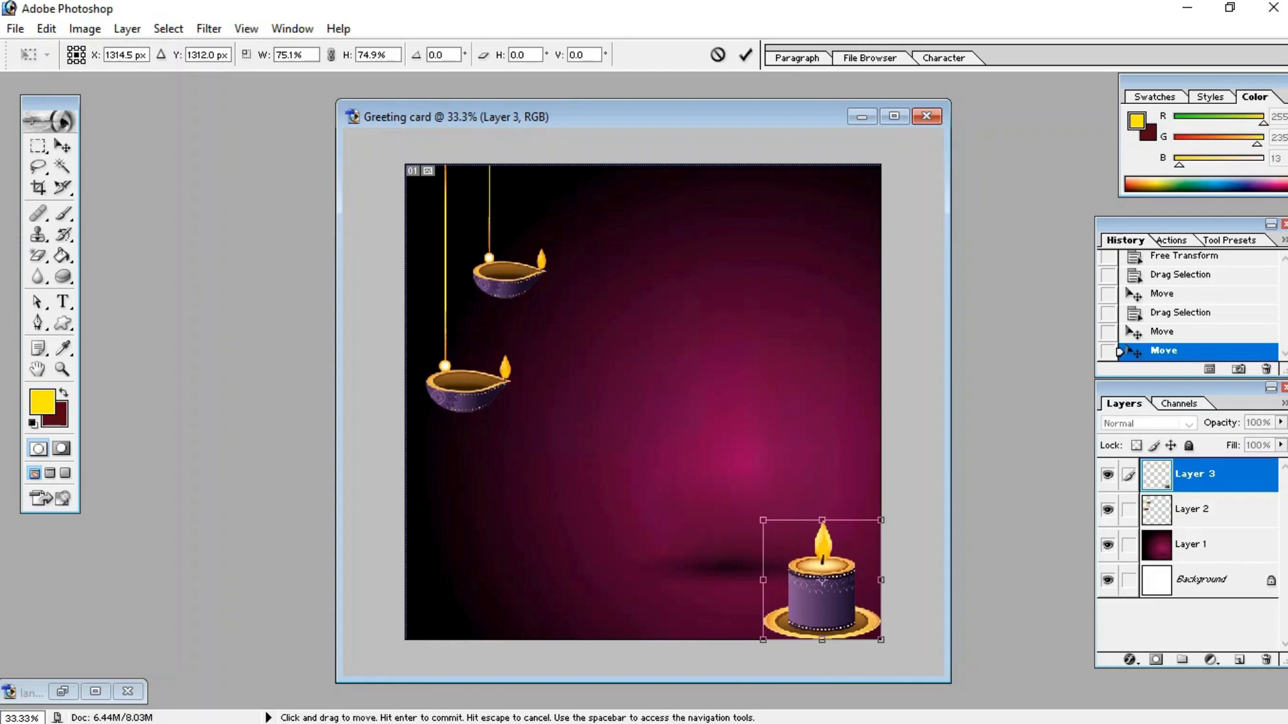
pyautogui.click(62, 146)
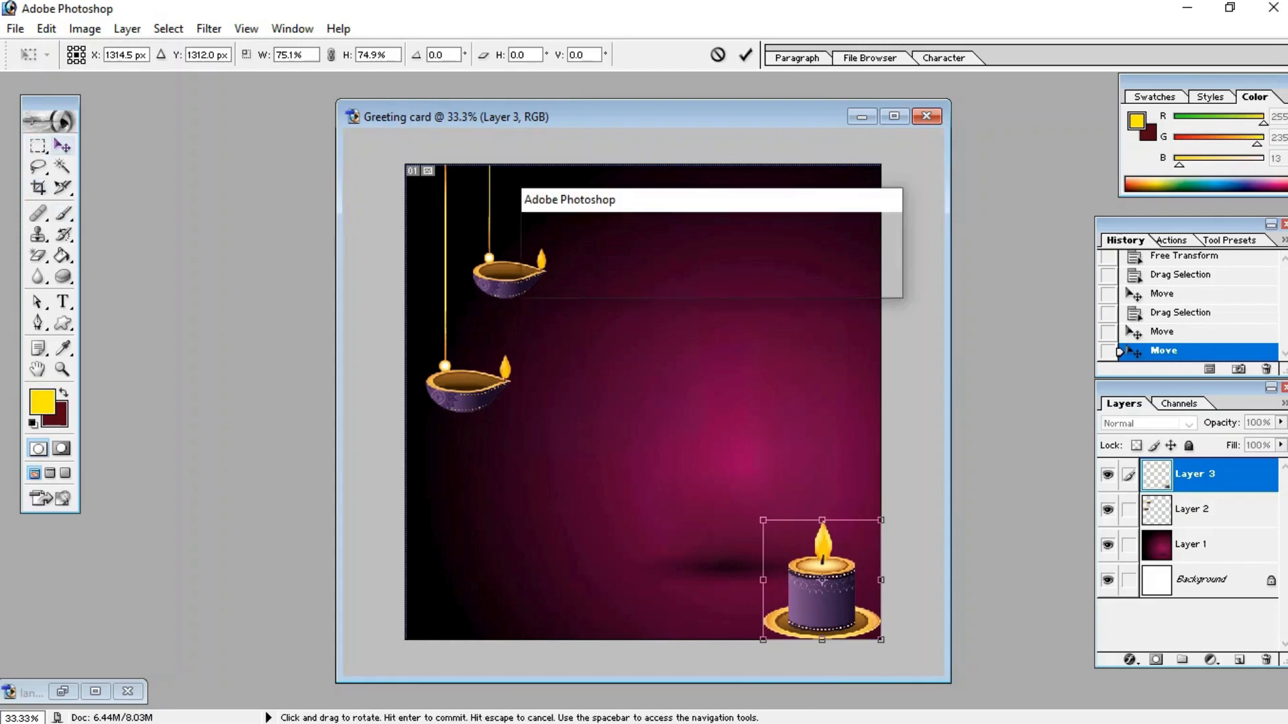
pyautogui.press('Return')
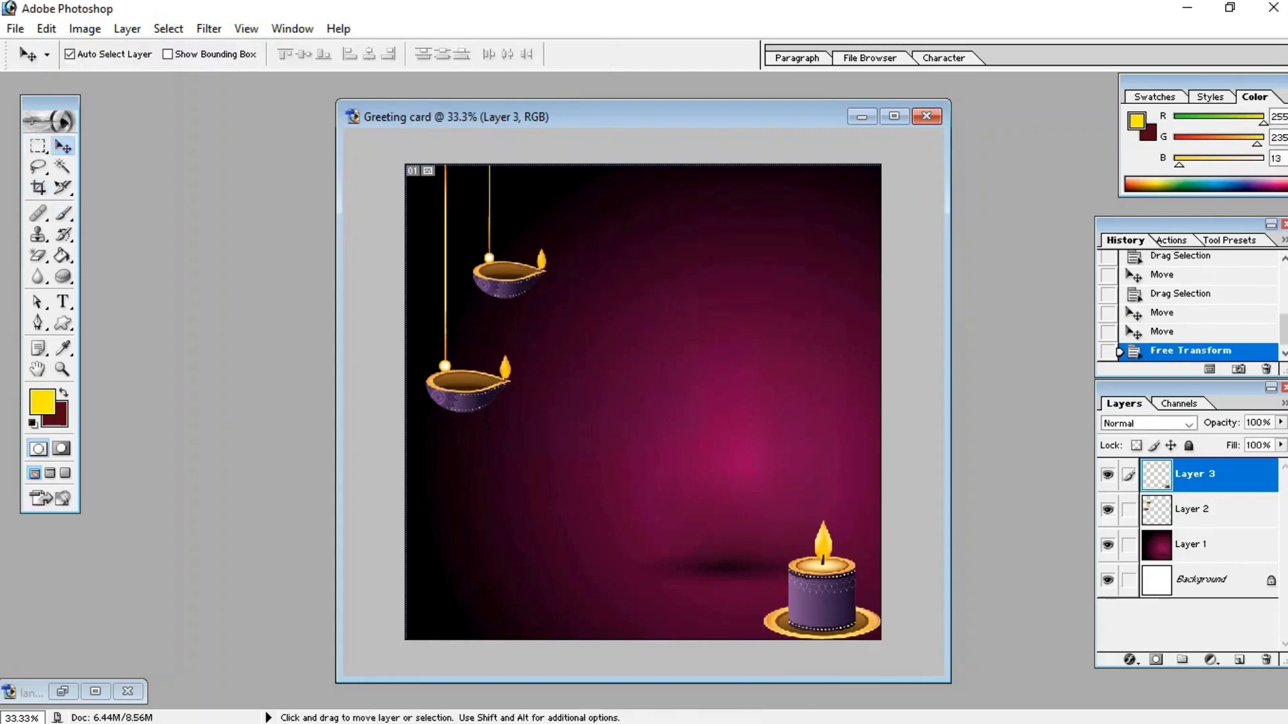
pyautogui.moveTo(821, 591)
pyautogui.mouseDown()
pyautogui.moveTo(779, 523)
pyautogui.moveTo(822, 586)
pyautogui.mouseUp()
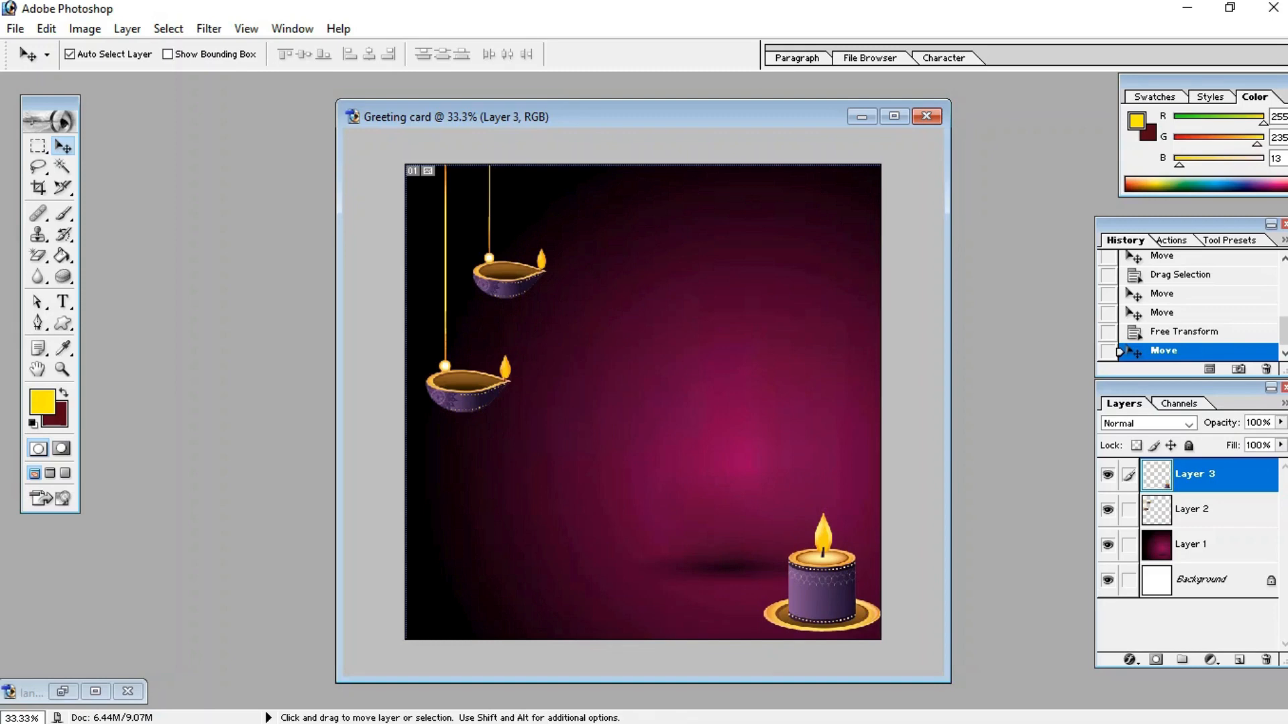
pyautogui.press('Down')
pyautogui.press('Down')
pyautogui.press('Down')
pyautogui.press('Down')
pyautogui.press('Down')
pyautogui.press('Down')
pyautogui.press('Down')
pyautogui.press('Down')
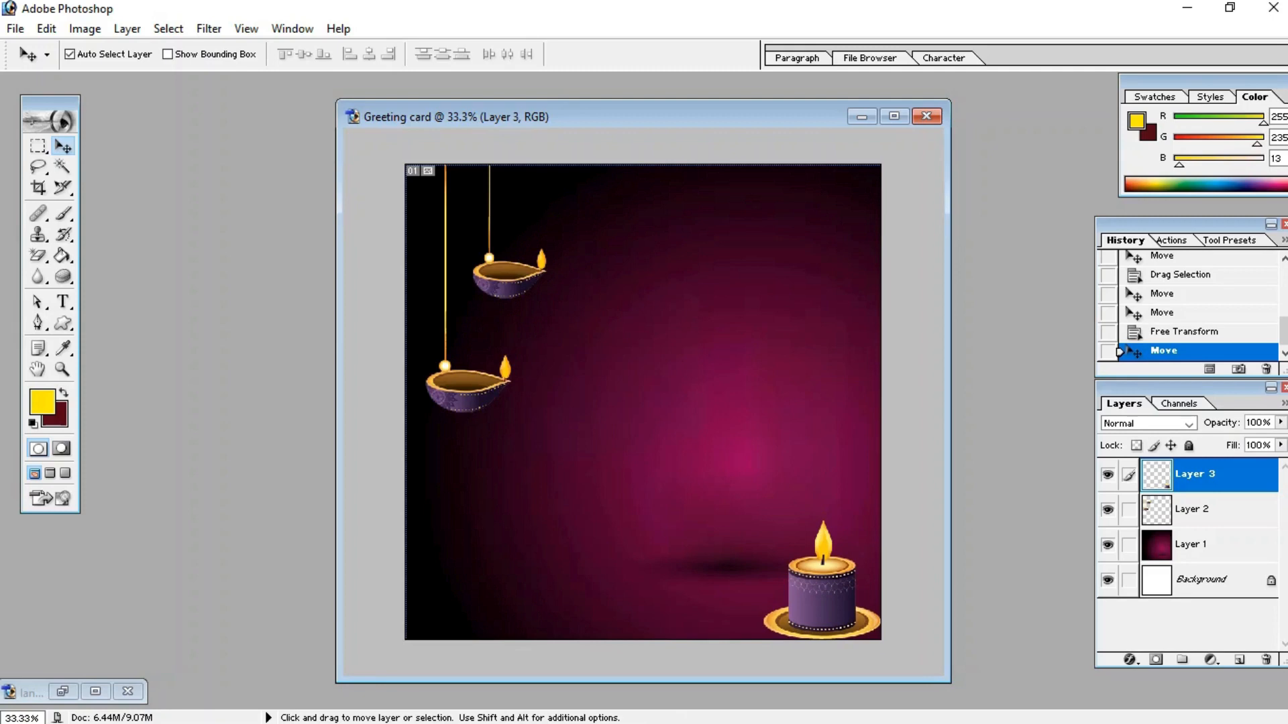
# Step: Pick the flower custom shape and draw three yellow flowers of different sizes in the card's lower left area
pyautogui.press('t')
pyautogui.press('u')
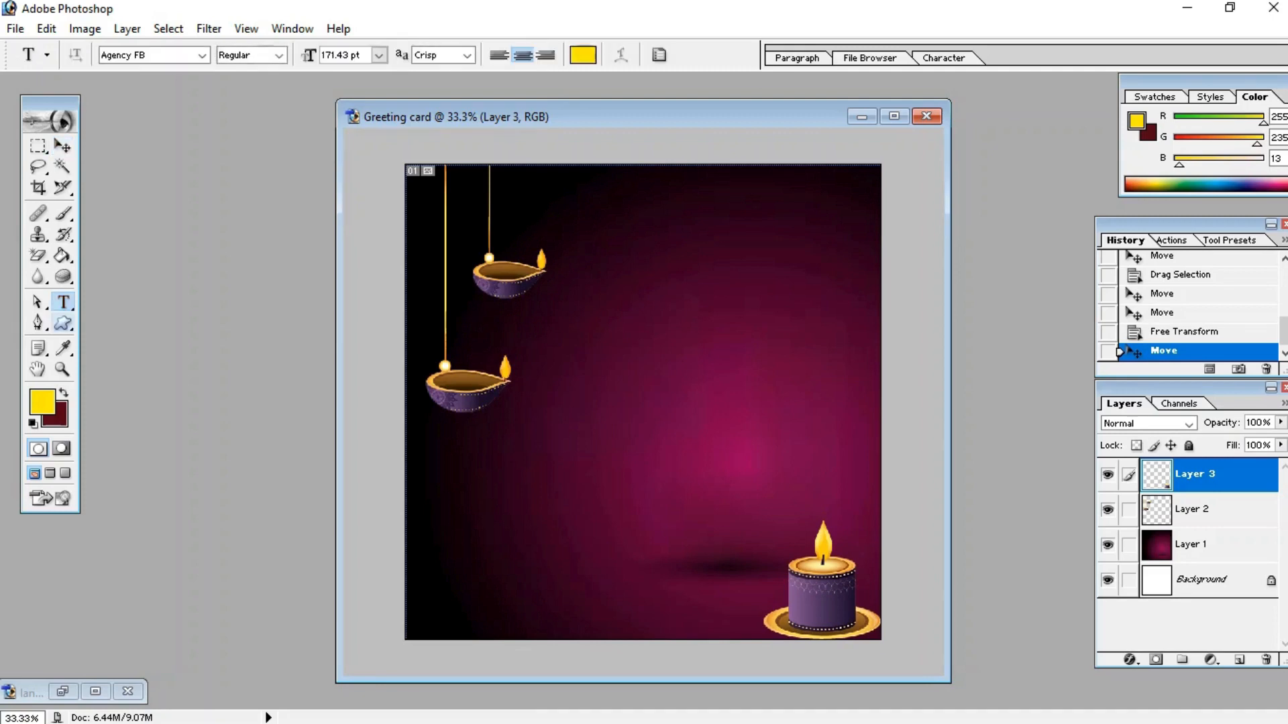
pyautogui.click(413, 55)
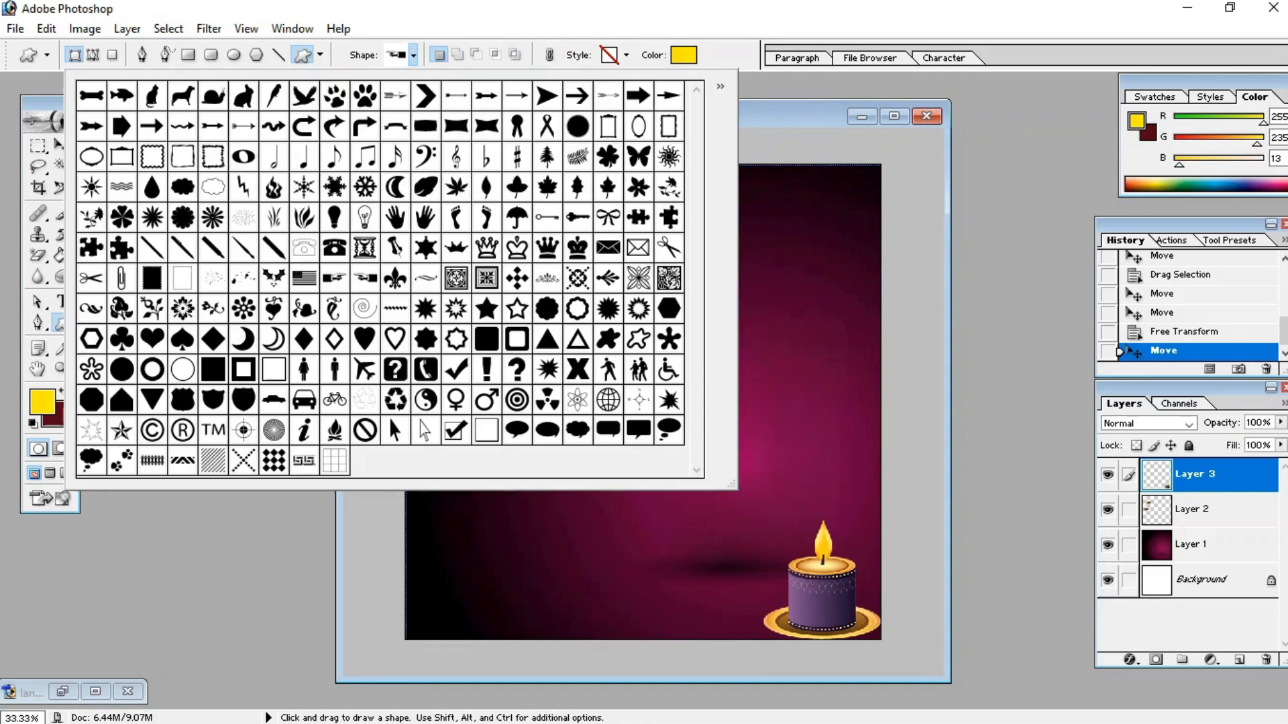
pyautogui.click(122, 217)
pyautogui.press('Return')
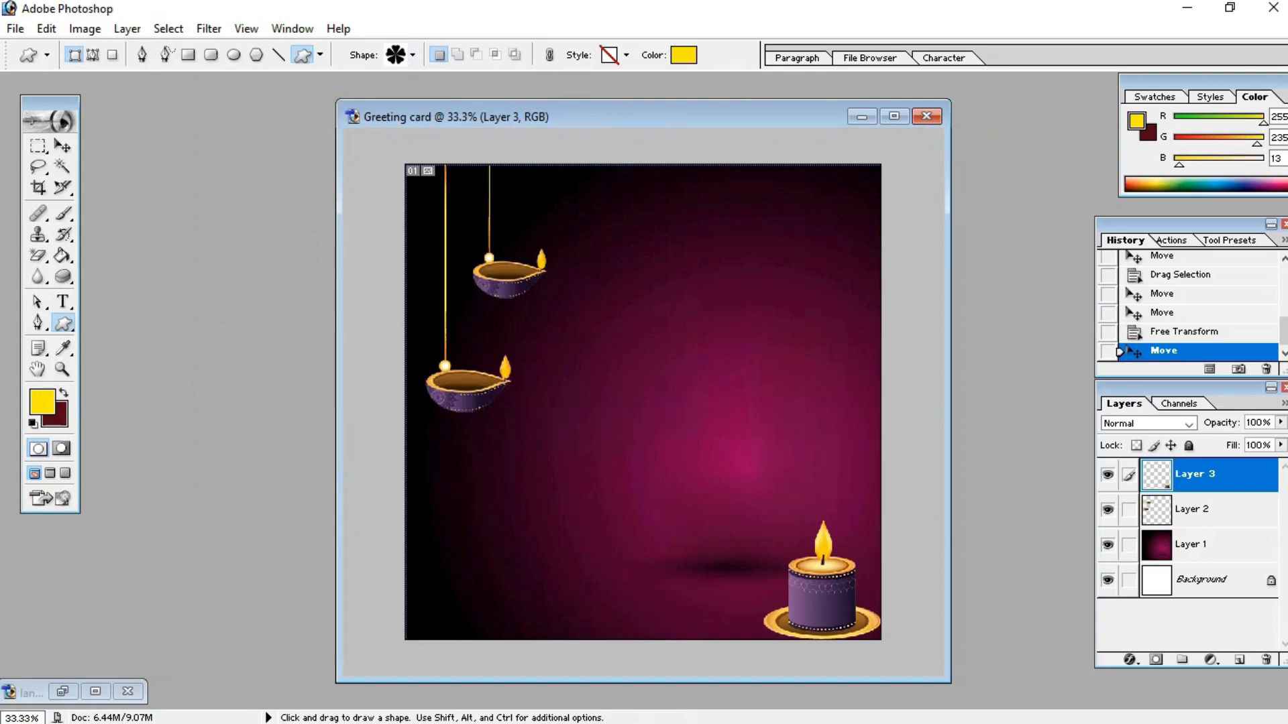
pyautogui.moveTo(459, 495); pyautogui.dragTo(539, 579)
pyautogui.moveTo(524, 433); pyautogui.dragTo(560, 474)
pyautogui.moveTo(598, 551); pyautogui.dragTo(694, 664)
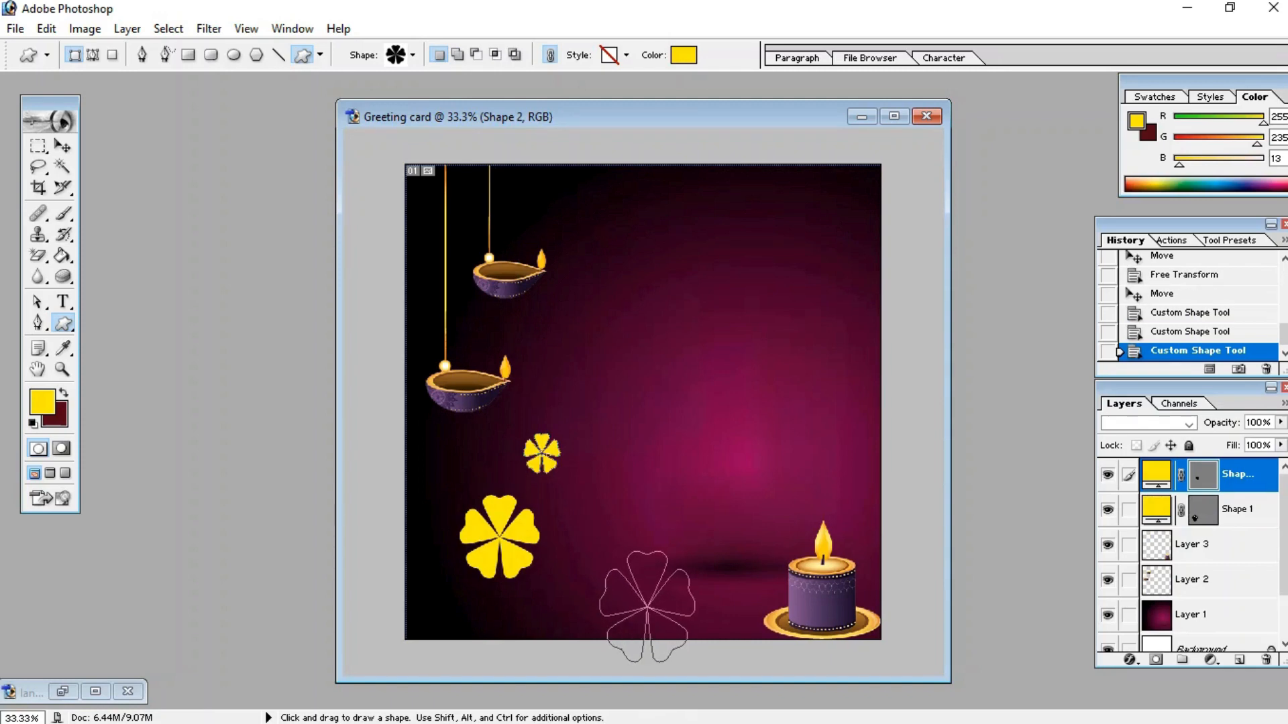
# Step: Draw three more small yellow flower shapes scattered around the lower left of the card
pyautogui.moveTo(636, 410); pyautogui.dragTo(661, 435)
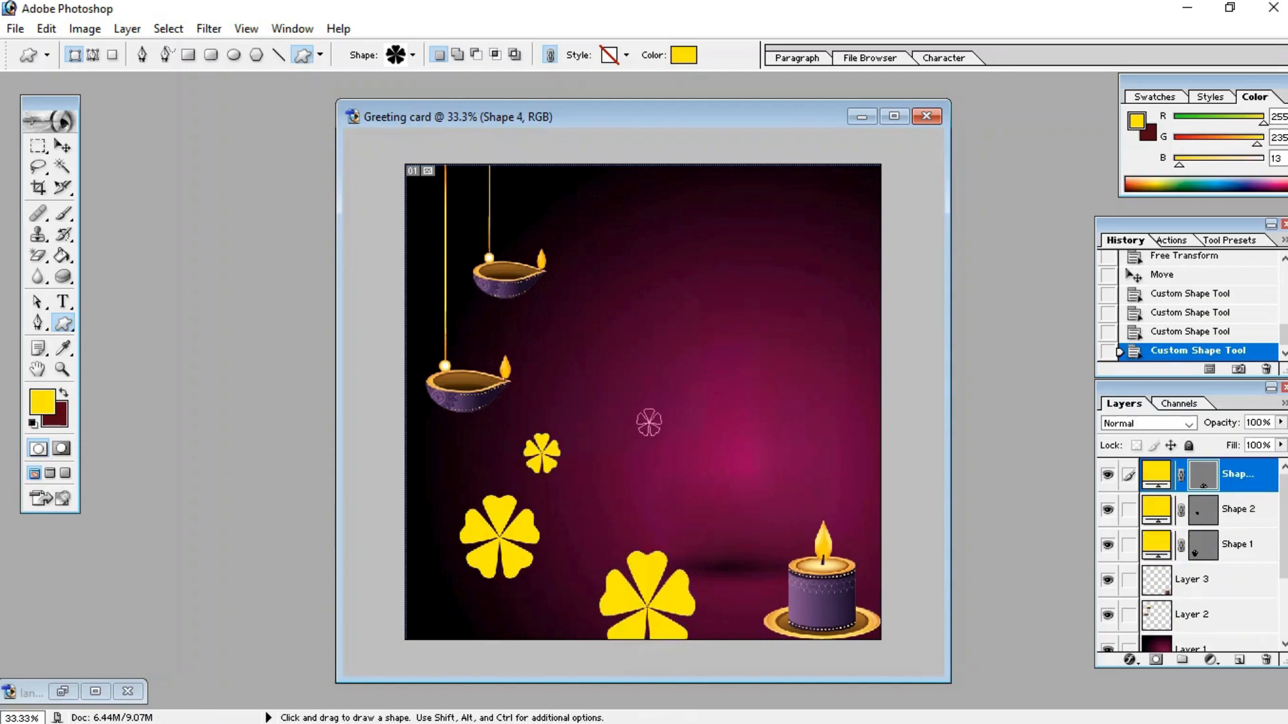
pyautogui.moveTo(430, 461); pyautogui.dragTo(448, 478)
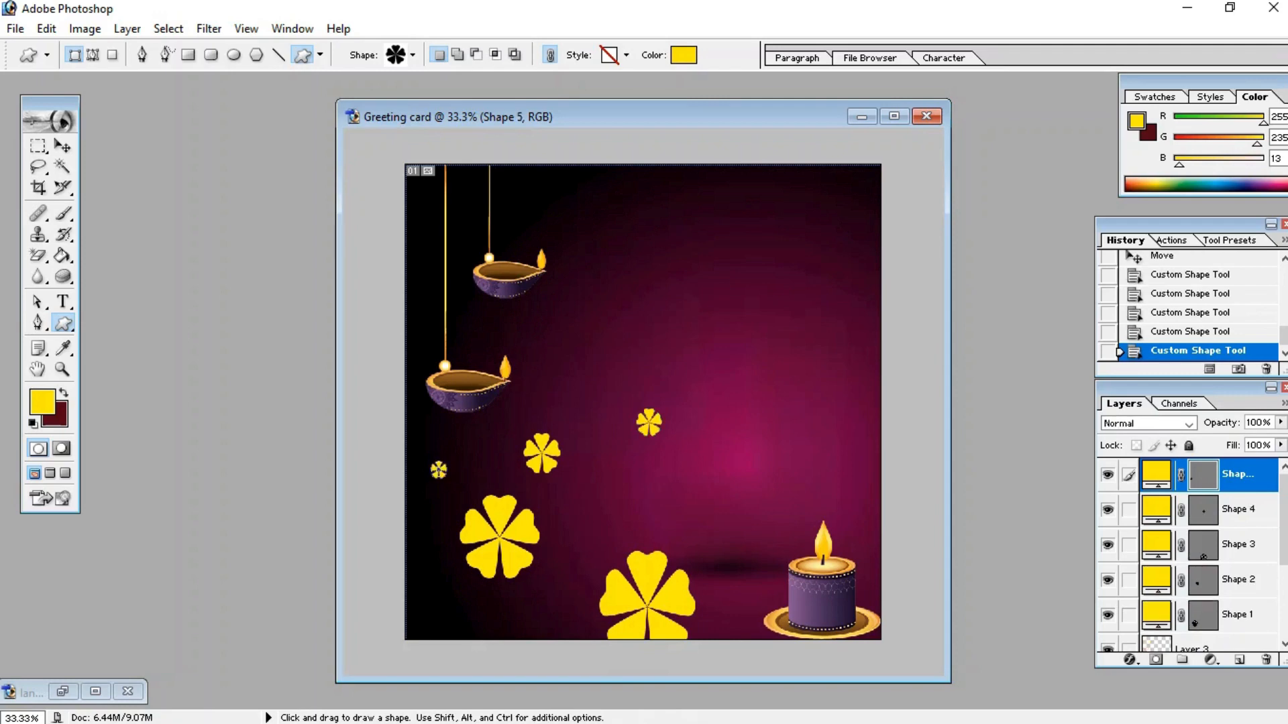
pyautogui.moveTo(436, 596); pyautogui.dragTo(456, 617)
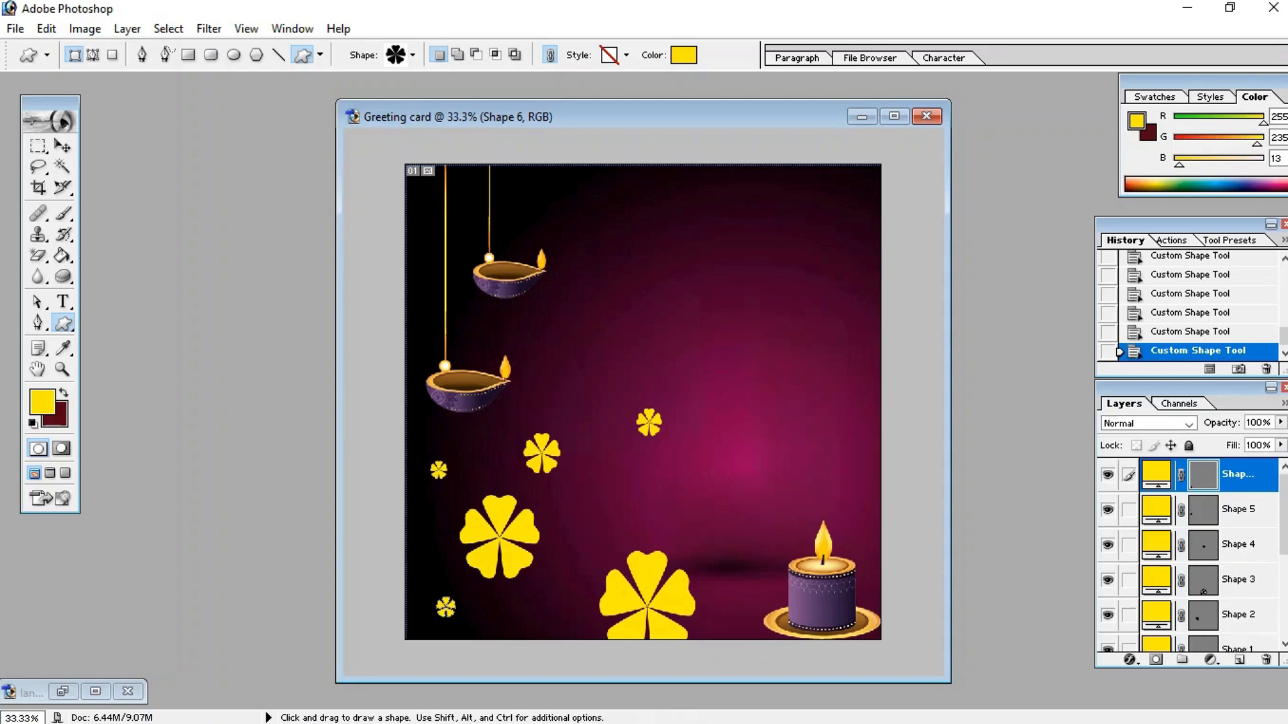
# Step: Rearrange the flower shapes, moving the largest flower down to the bottom edge and spreading the small flowers around
pyautogui.click(62, 145)
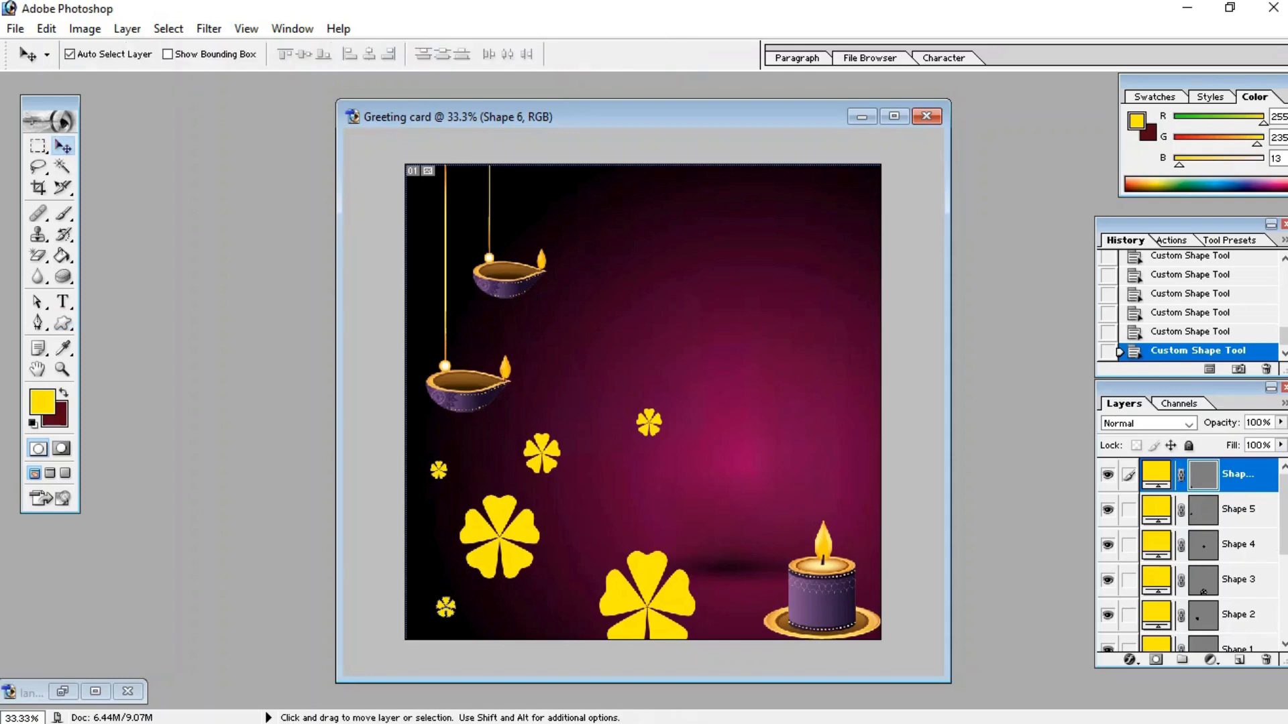
pyautogui.moveTo(647, 607); pyautogui.dragTo(623, 638)
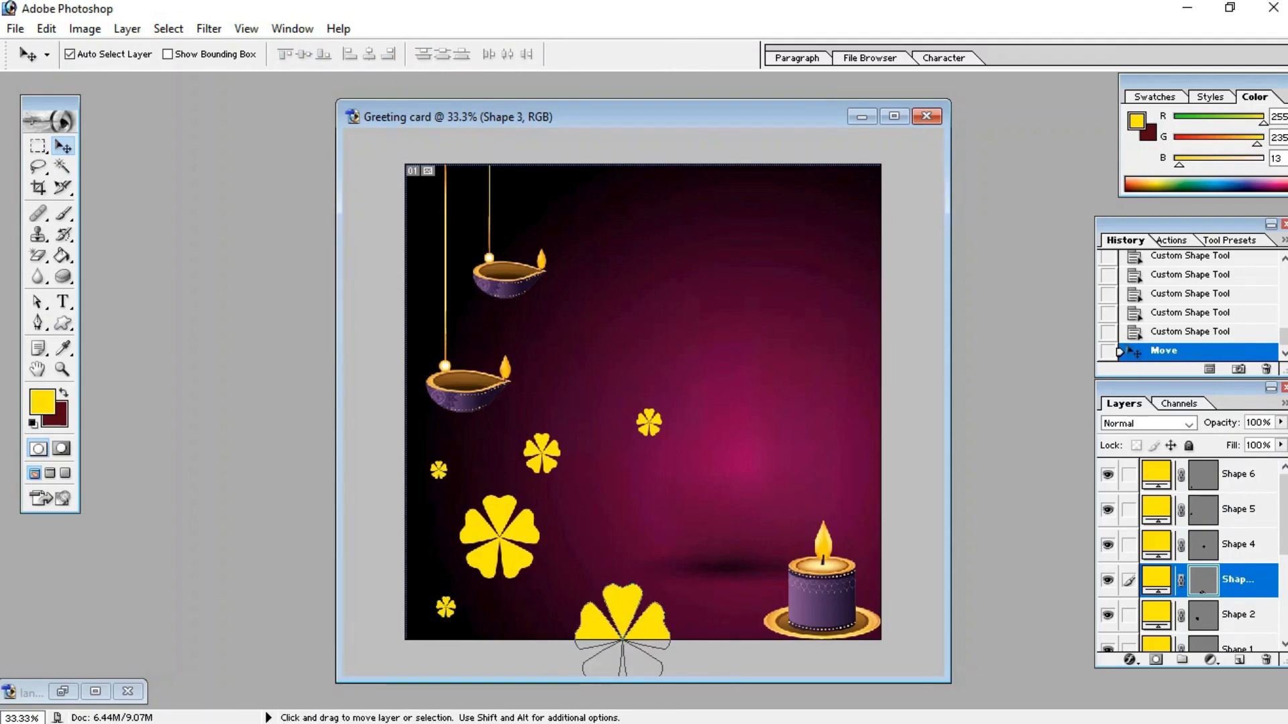
pyautogui.click(542, 455)
pyautogui.moveTo(542, 455); pyautogui.dragTo(522, 455)
pyautogui.moveTo(446, 607); pyautogui.dragTo(553, 590)
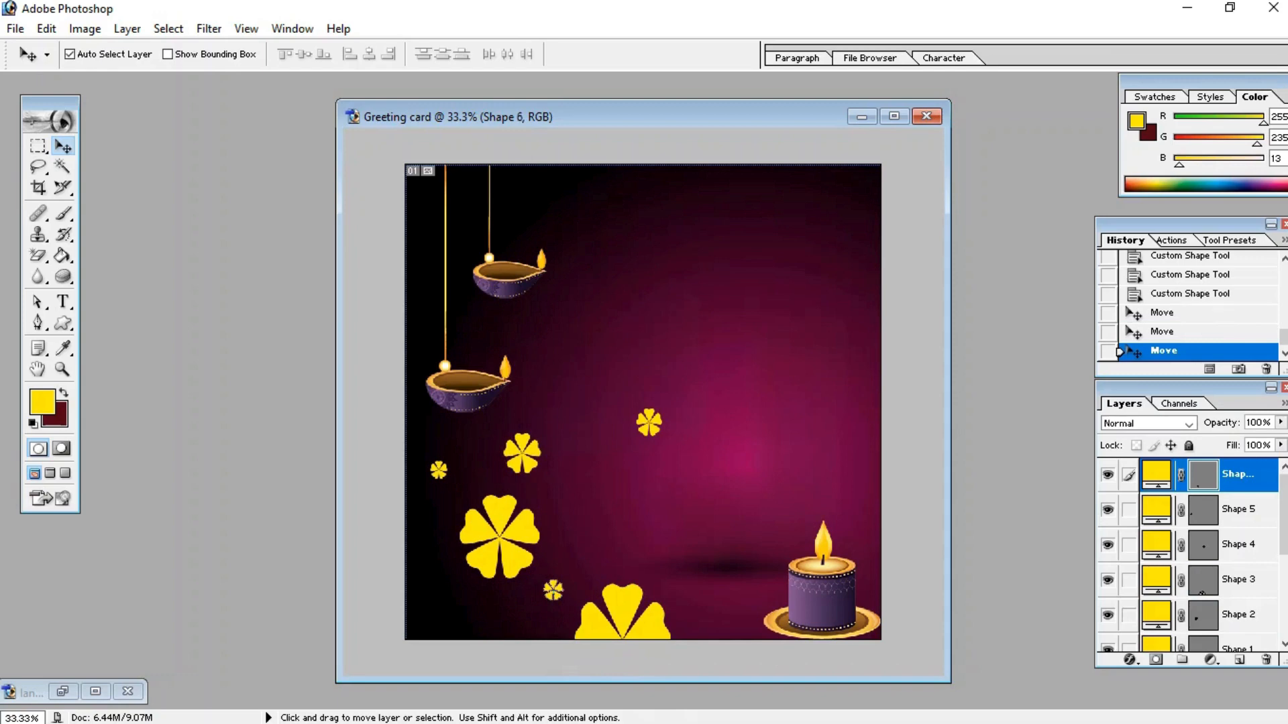
pyautogui.moveTo(648, 422); pyautogui.dragTo(437, 615)
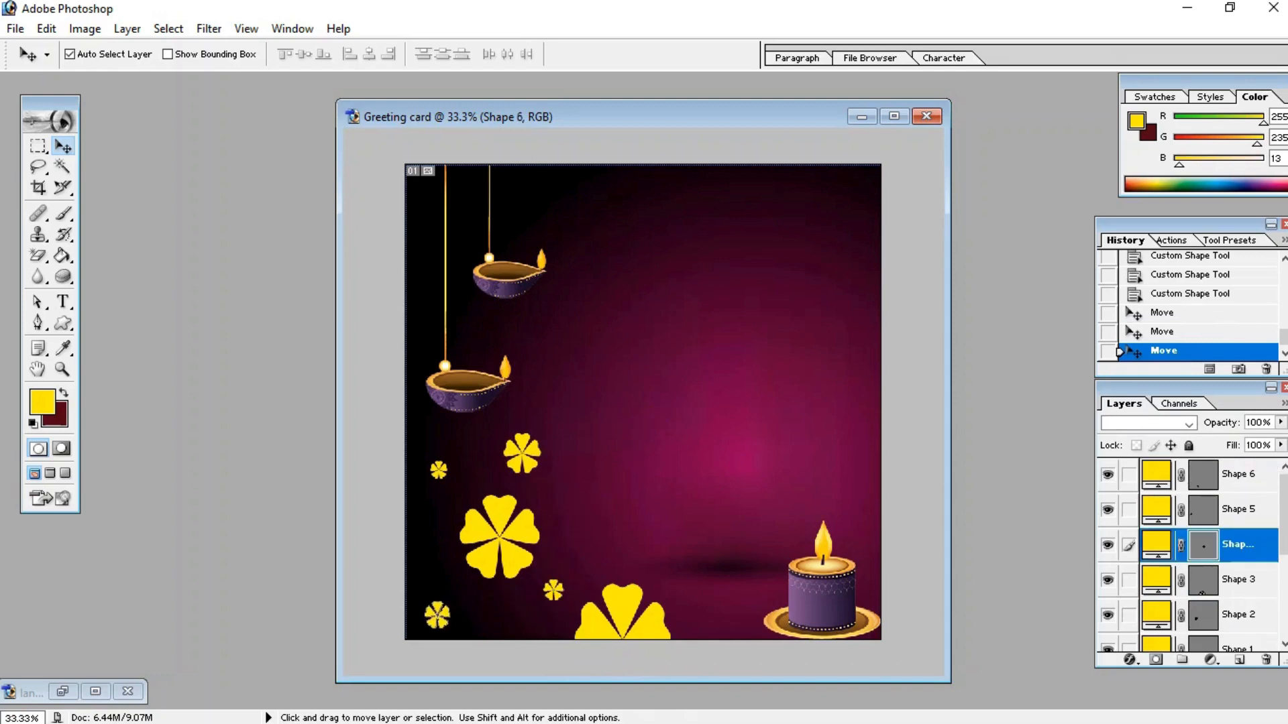
pyautogui.moveTo(500, 537); pyautogui.dragTo(499, 552)
pyautogui.moveTo(522, 455); pyautogui.dragTo(539, 489)
pyautogui.moveTo(438, 471); pyautogui.dragTo(443, 449)
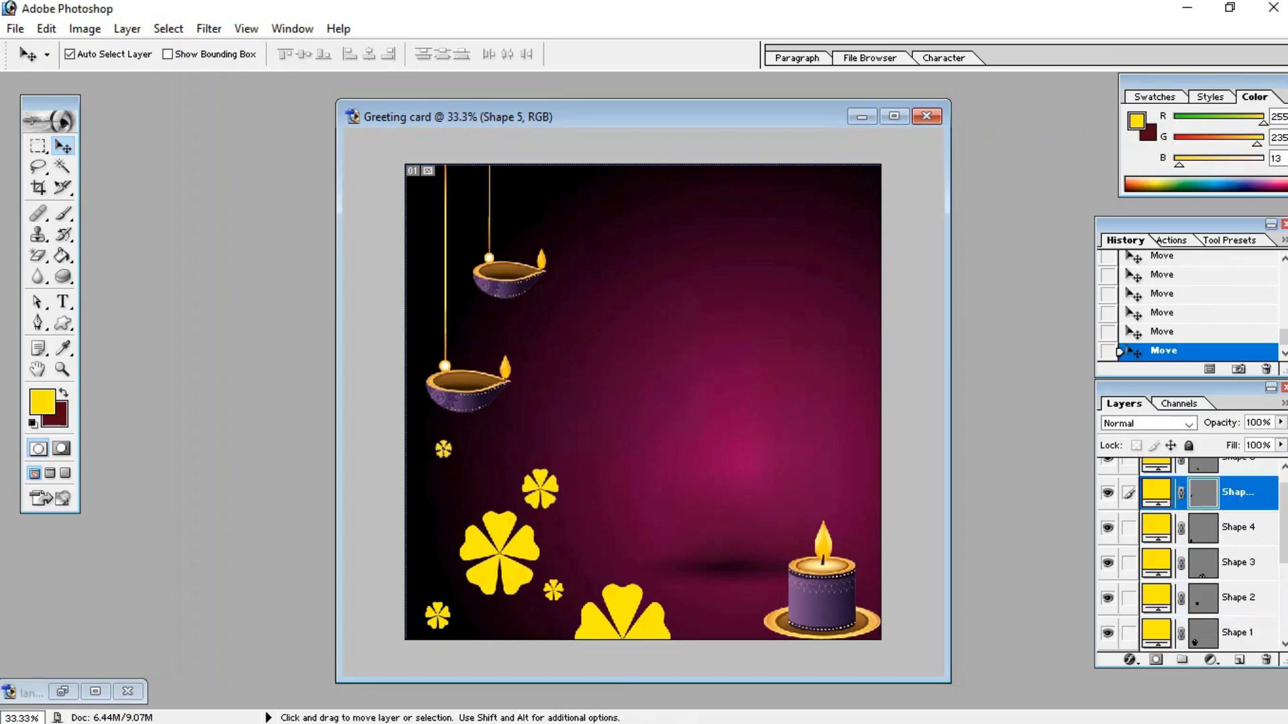
pyautogui.moveTo(540, 490); pyautogui.dragTo(513, 475)
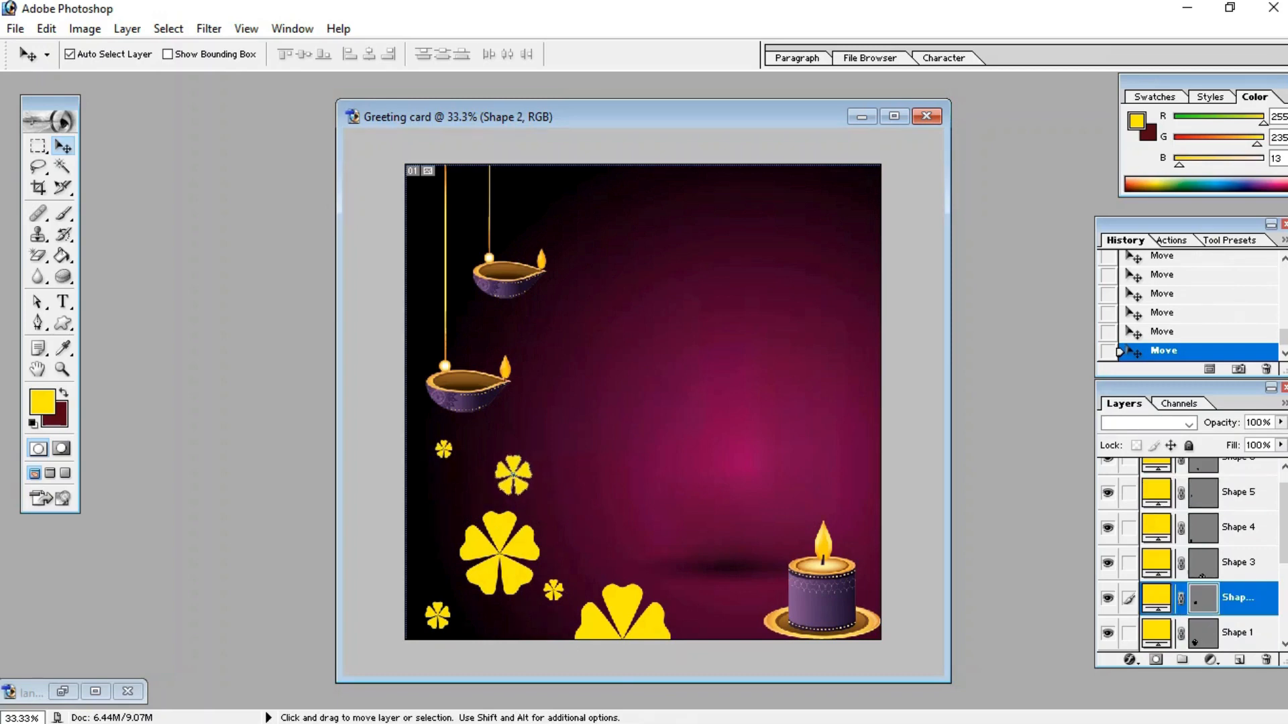
pyautogui.moveTo(499, 553); pyautogui.dragTo(487, 550)
pyautogui.moveTo(554, 590); pyautogui.dragTo(555, 585)
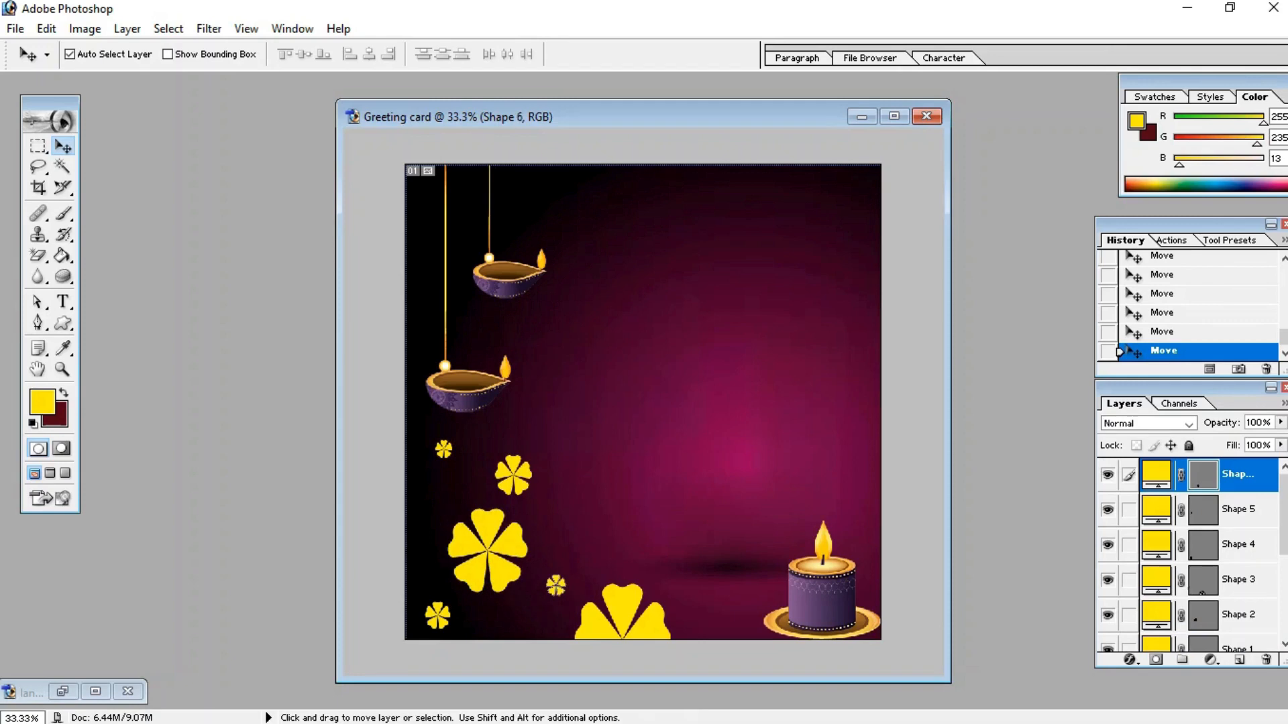
# Step: Draw another medium yellow flower shape to the right of the large flower
pyautogui.click(63, 324)
pyautogui.click(413, 55)
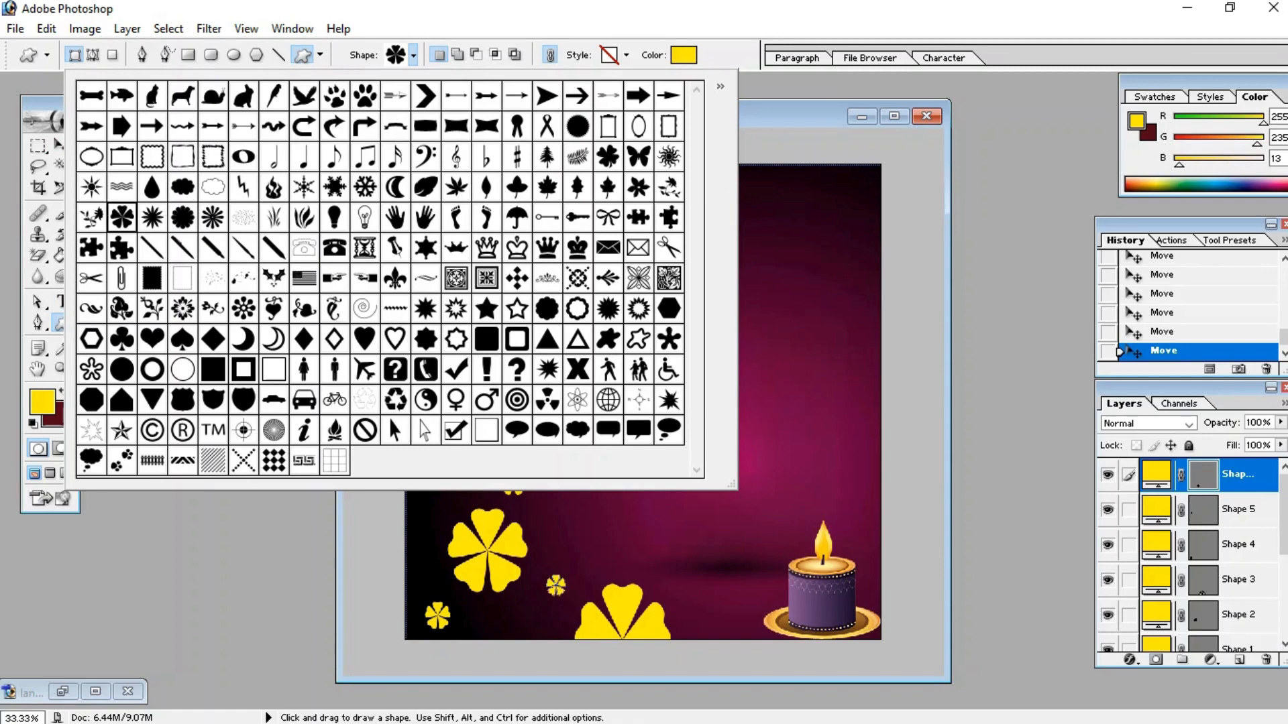
pyautogui.press('Return')
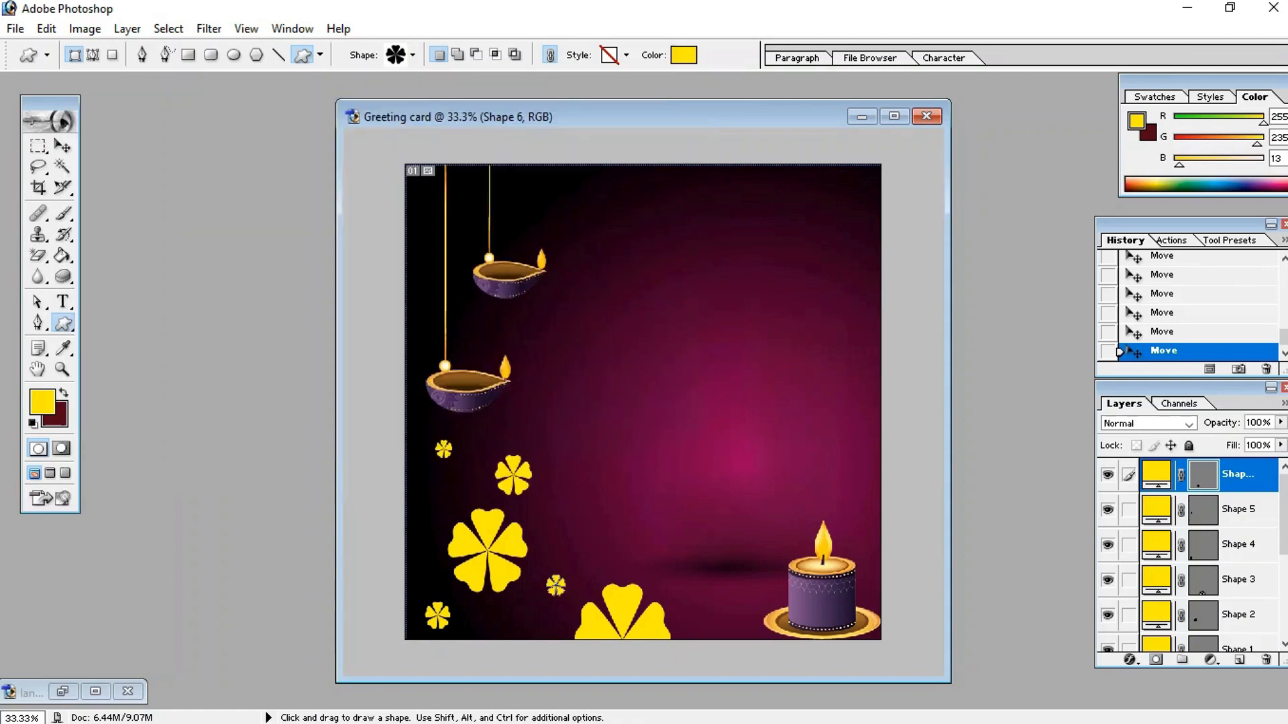
pyautogui.moveTo(569, 491); pyautogui.dragTo(625, 545)
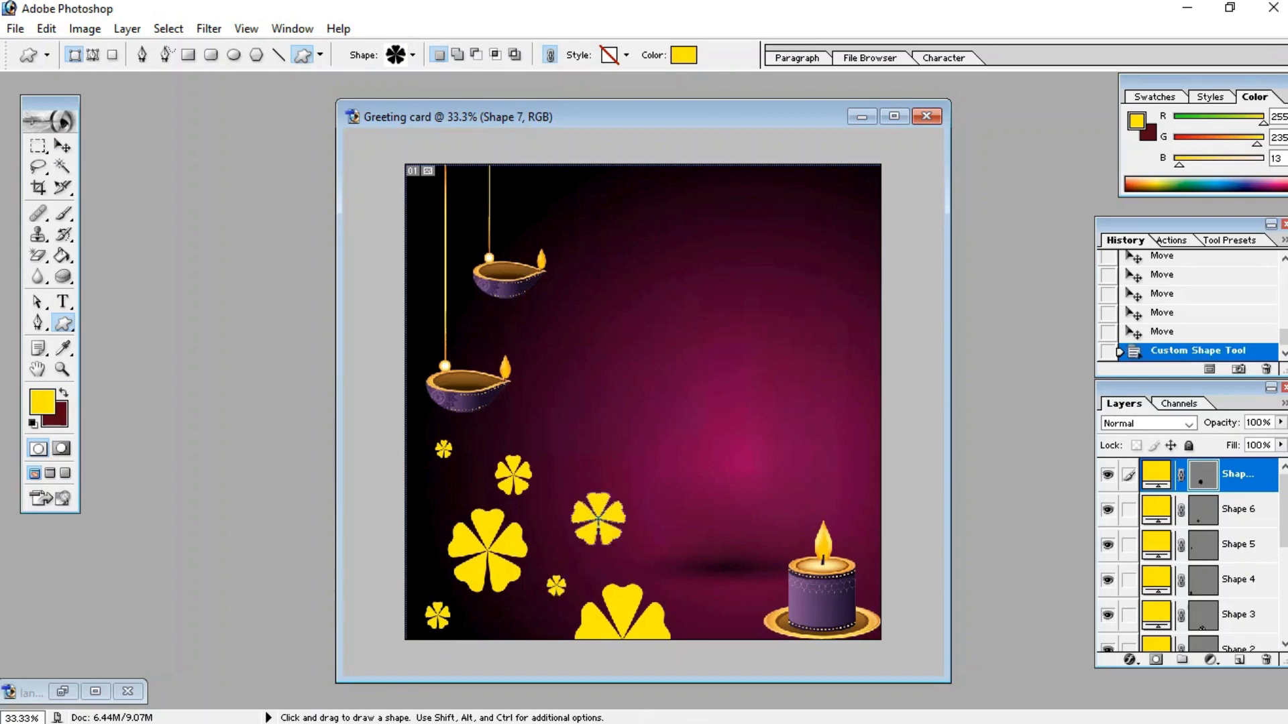
# Step: Fine-tune the positions of the flower shapes, undoing one of the moves
pyautogui.press('v')
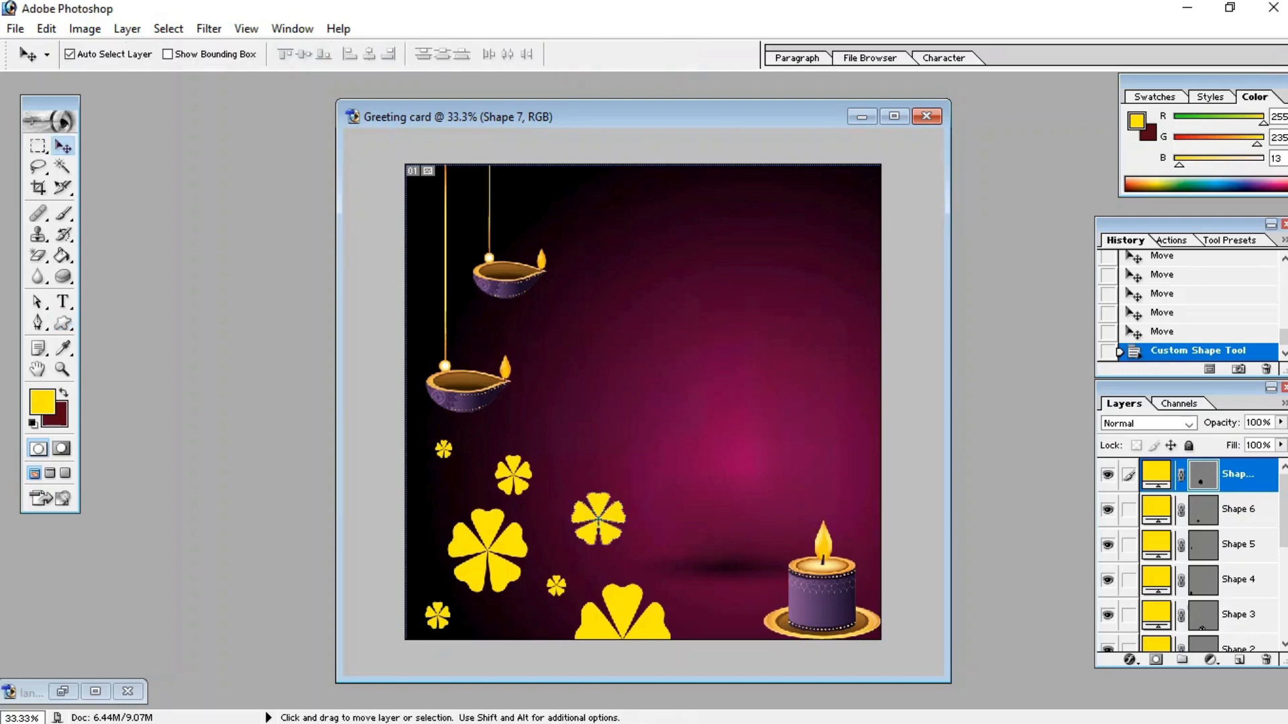
pyautogui.moveTo(598, 519); pyautogui.dragTo(598, 509)
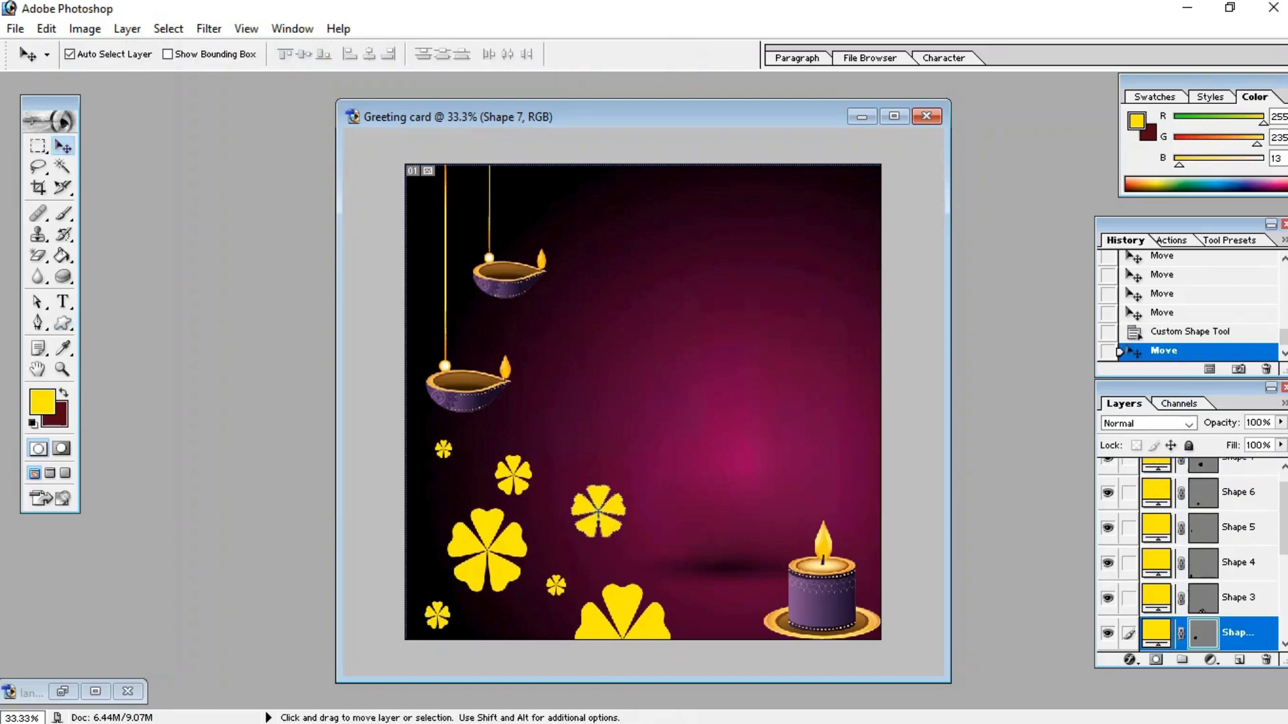
pyautogui.moveTo(513, 475); pyautogui.dragTo(513, 475)
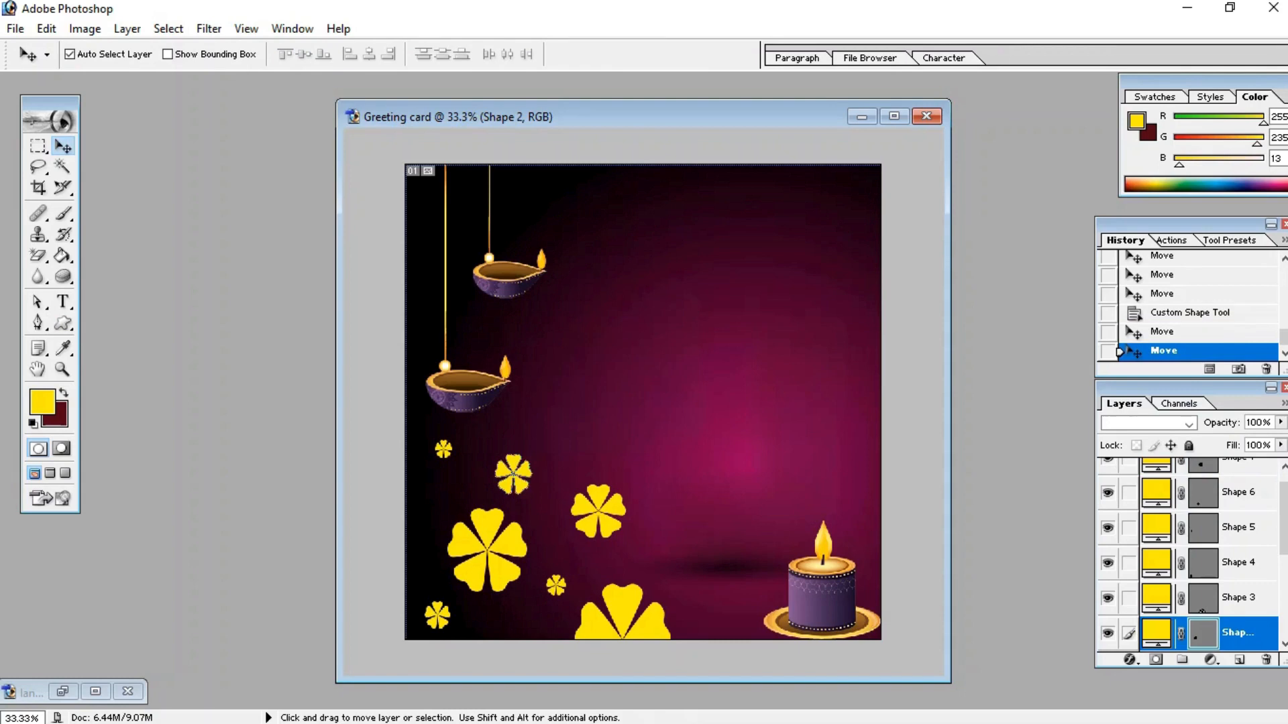
pyautogui.moveTo(556, 585); pyautogui.dragTo(559, 582)
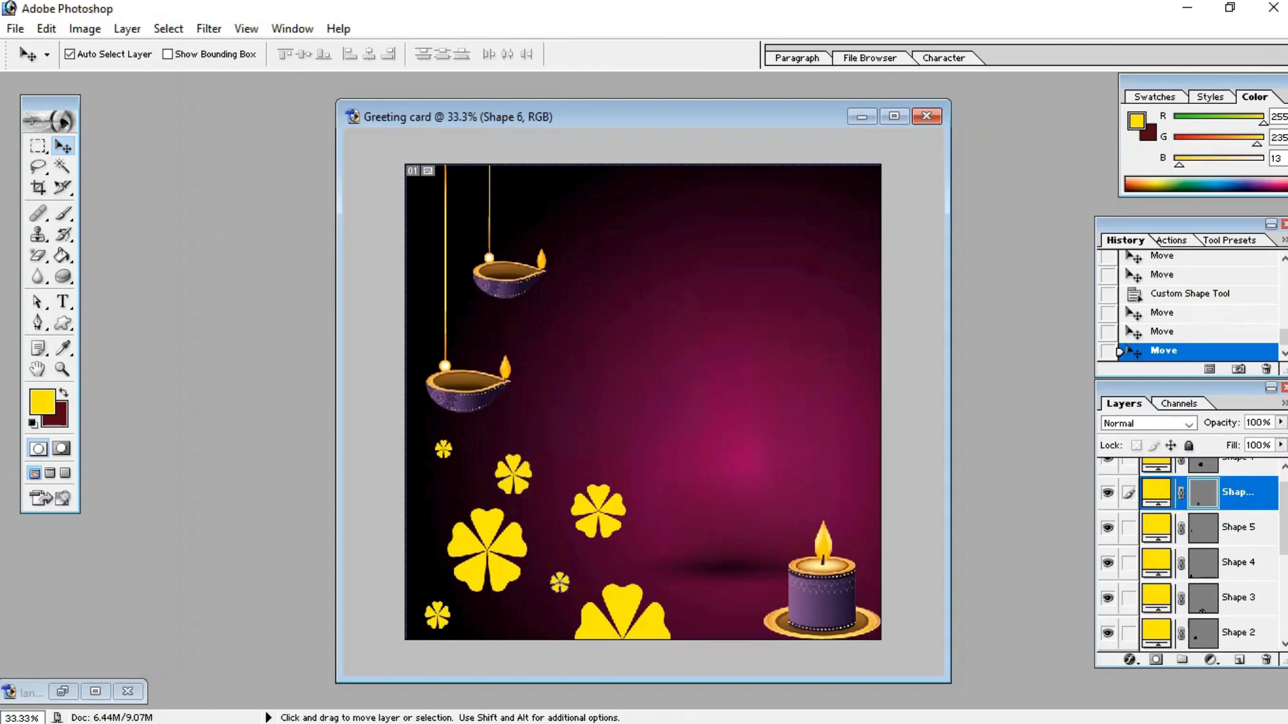
pyautogui.click(657, 456)
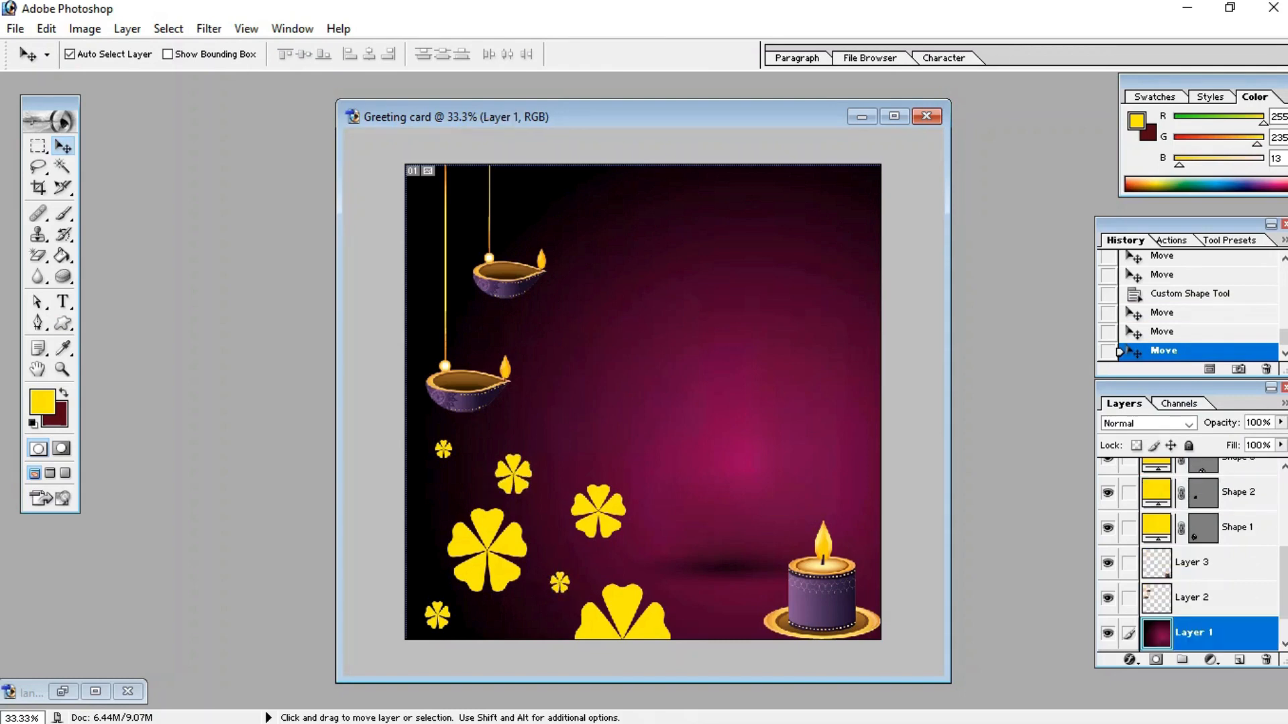
pyautogui.moveTo(487, 550); pyautogui.dragTo(492, 555)
pyautogui.moveTo(443, 449); pyautogui.dragTo(436, 445)
pyautogui.moveTo(513, 474); pyautogui.dragTo(493, 465)
pyautogui.hotkey('ctrl', 'z')
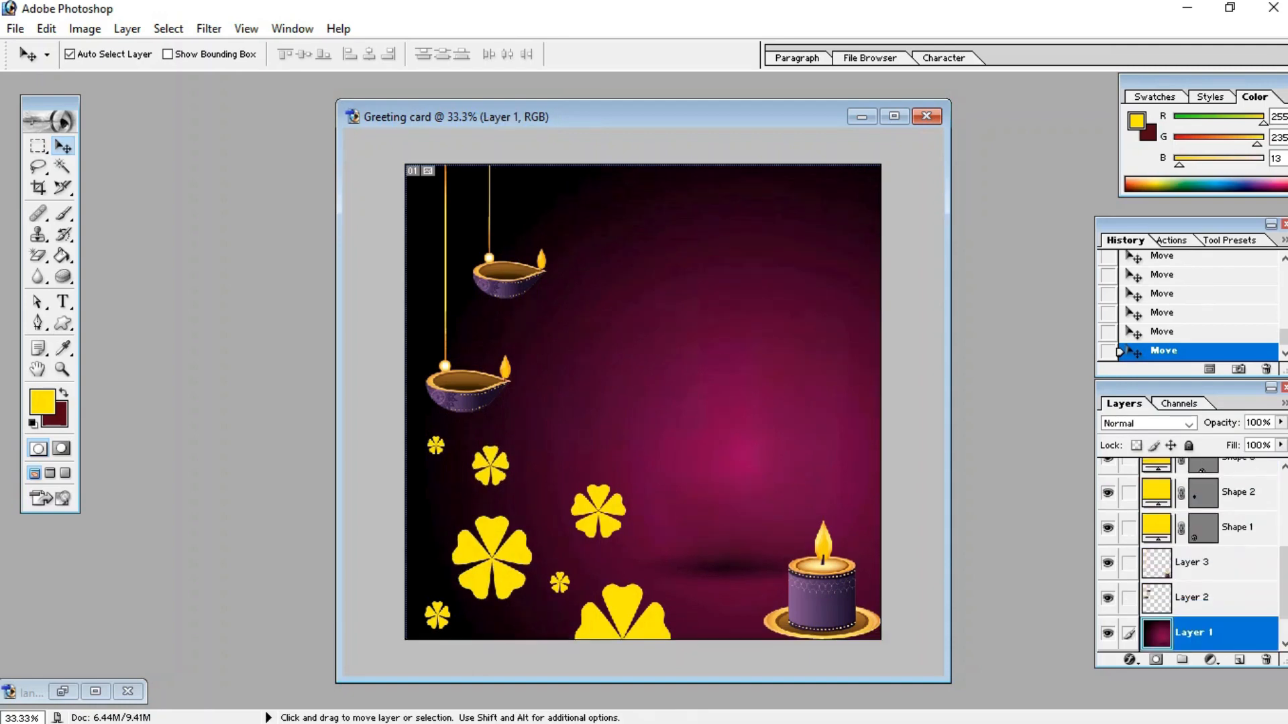
pyautogui.moveTo(492, 540); pyautogui.dragTo(489, 535)
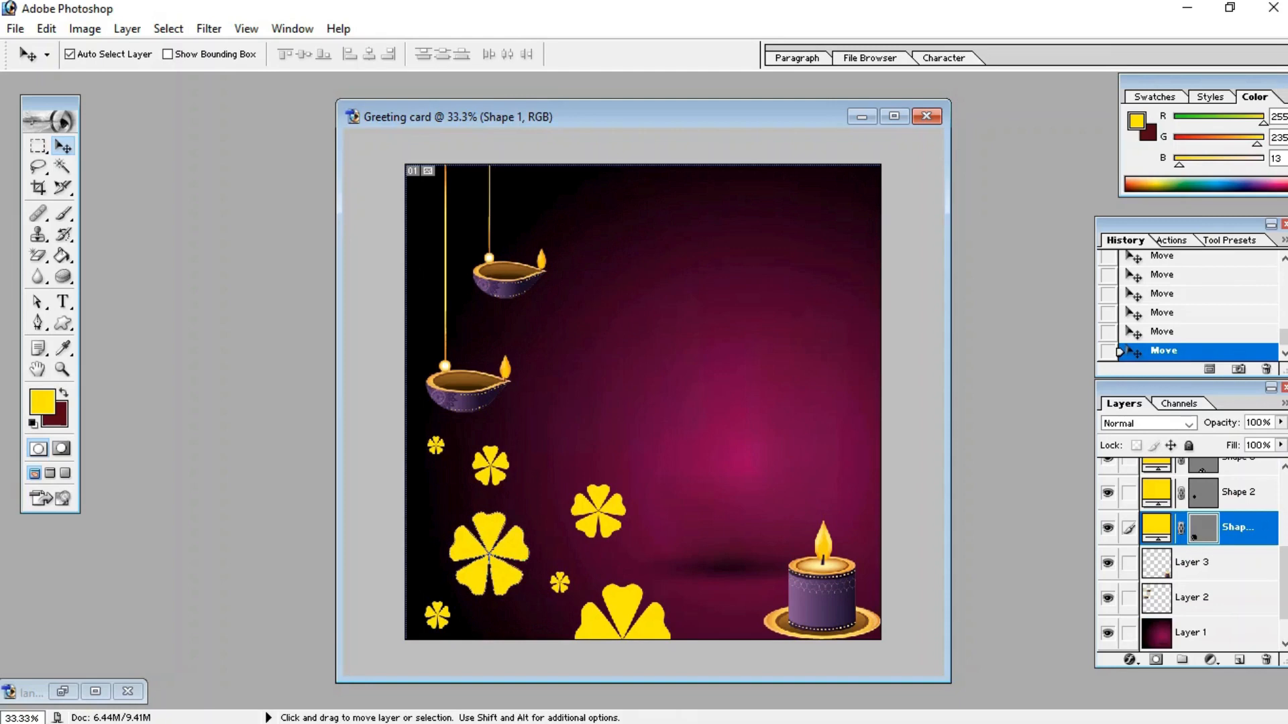
pyautogui.moveTo(599, 511); pyautogui.dragTo(587, 511)
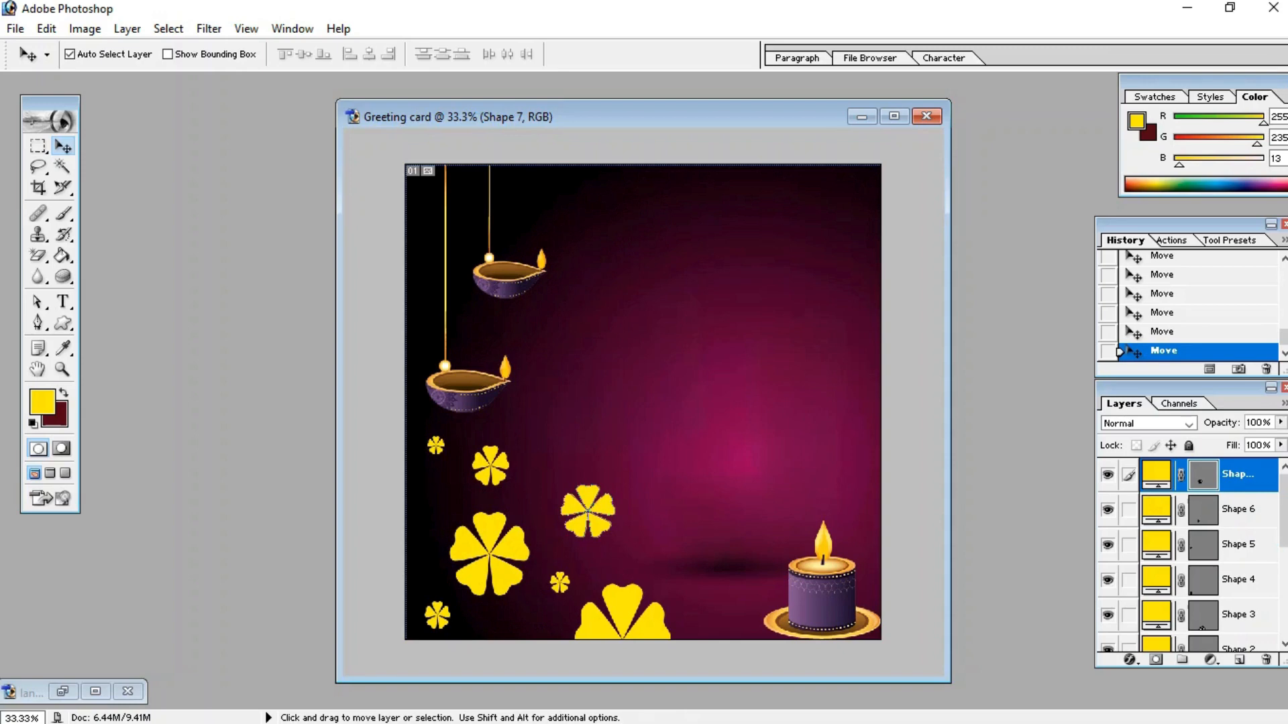
# Step: Add a yellow text layer reading "HAPPY DIWALI" in the middle of the card with the Type tool
pyautogui.press('t')
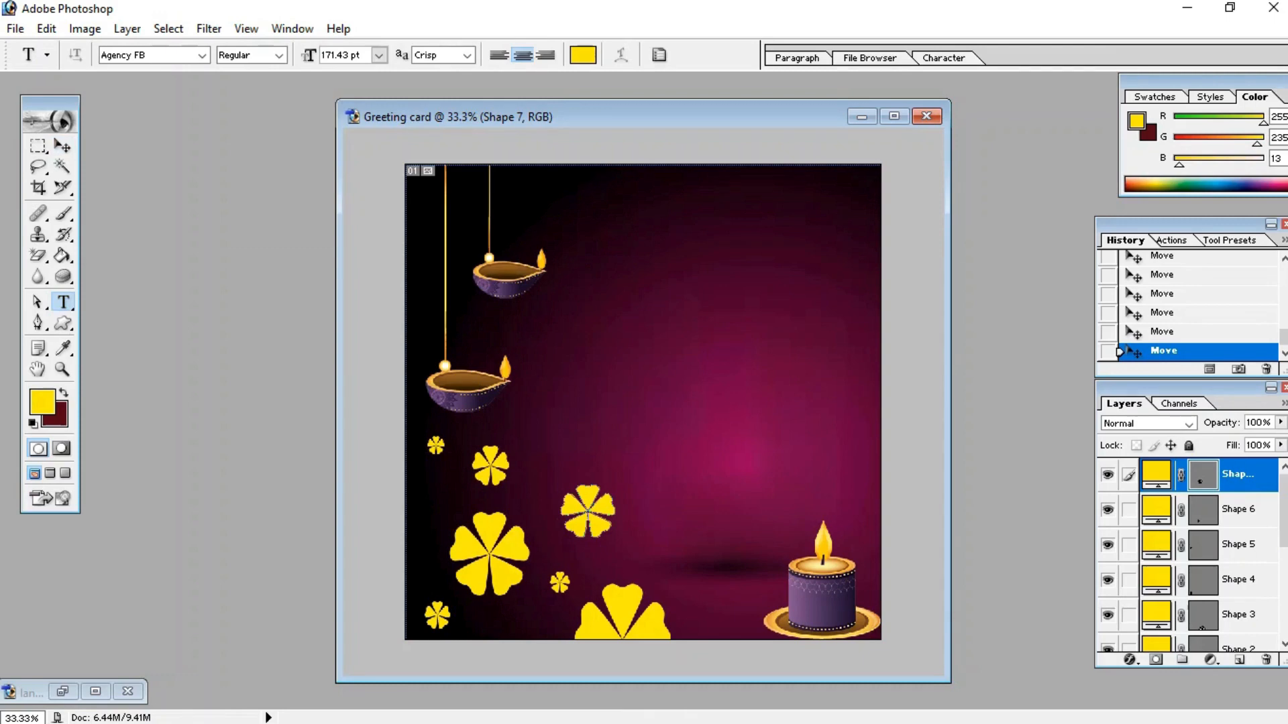
pyautogui.click(587, 511)
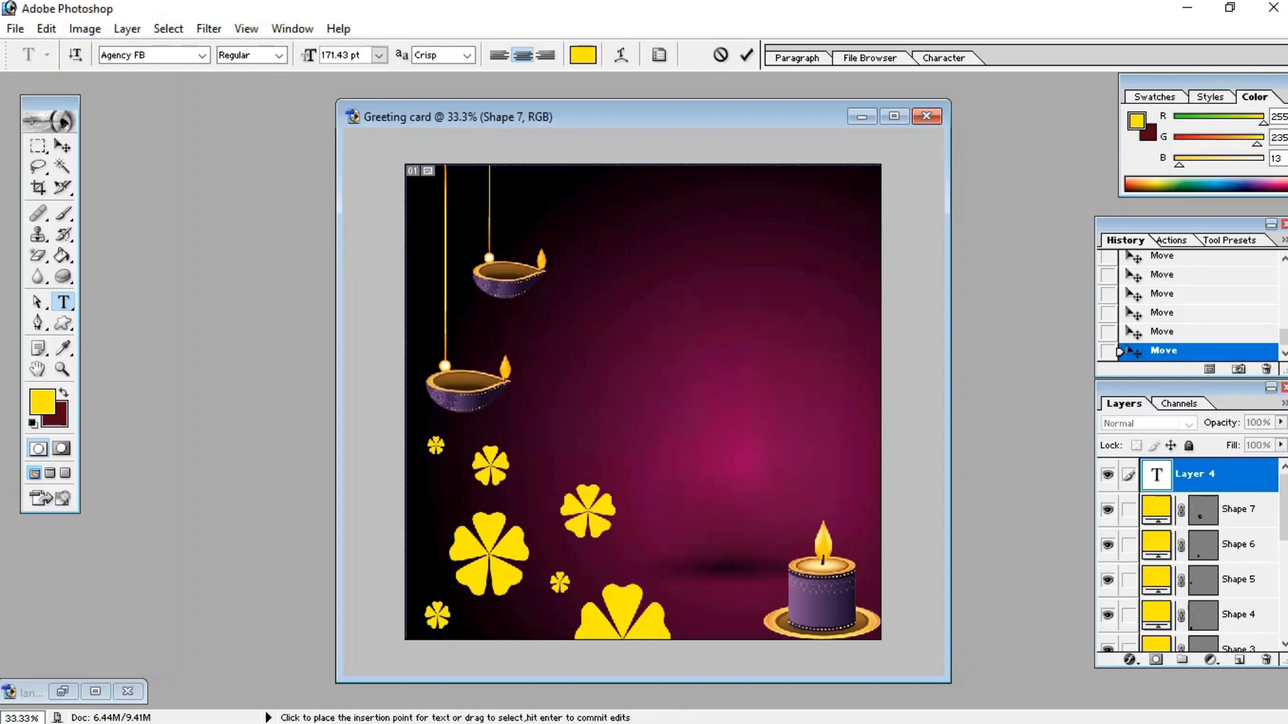
pyautogui.write('HAPP')
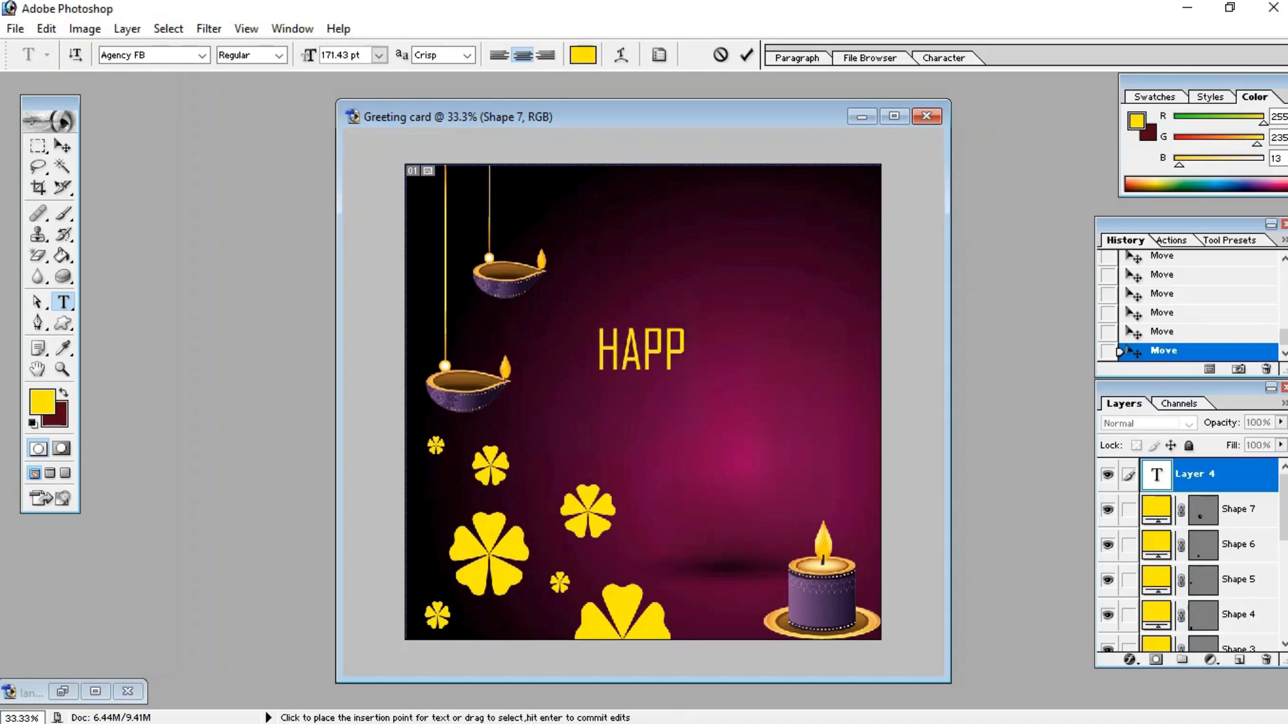
pyautogui.write('Y')
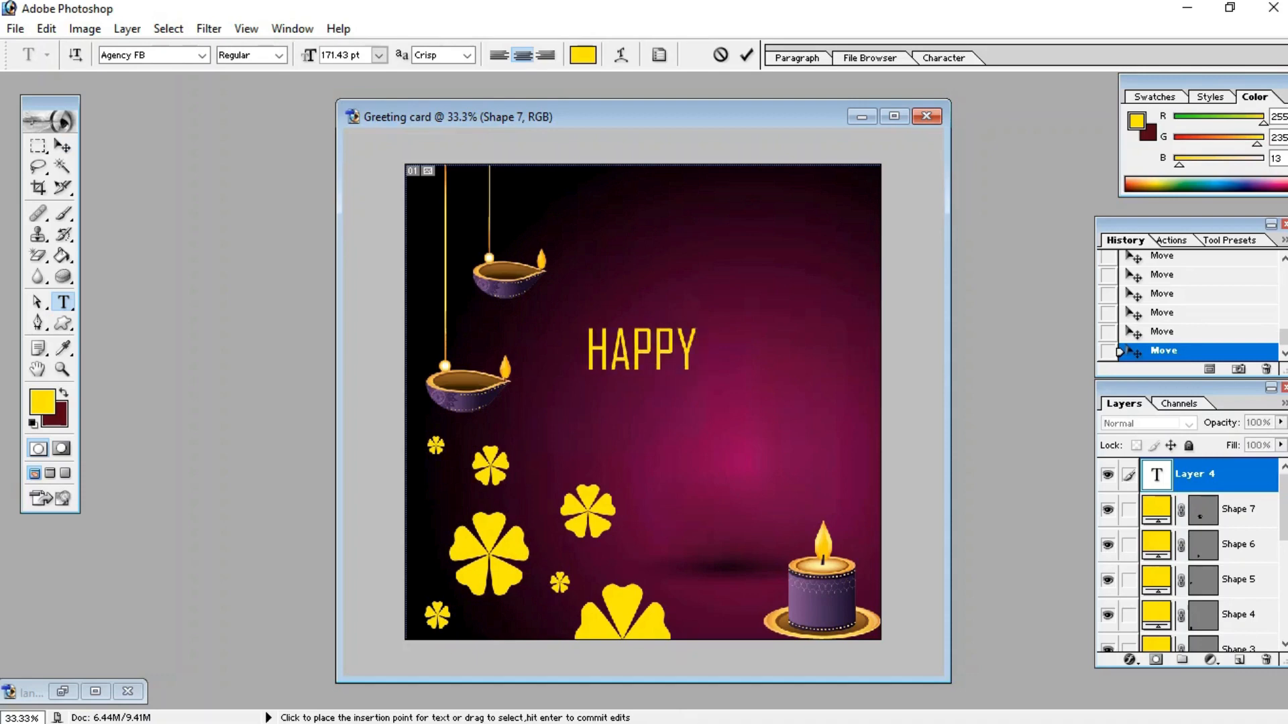
pyautogui.write(' DI')
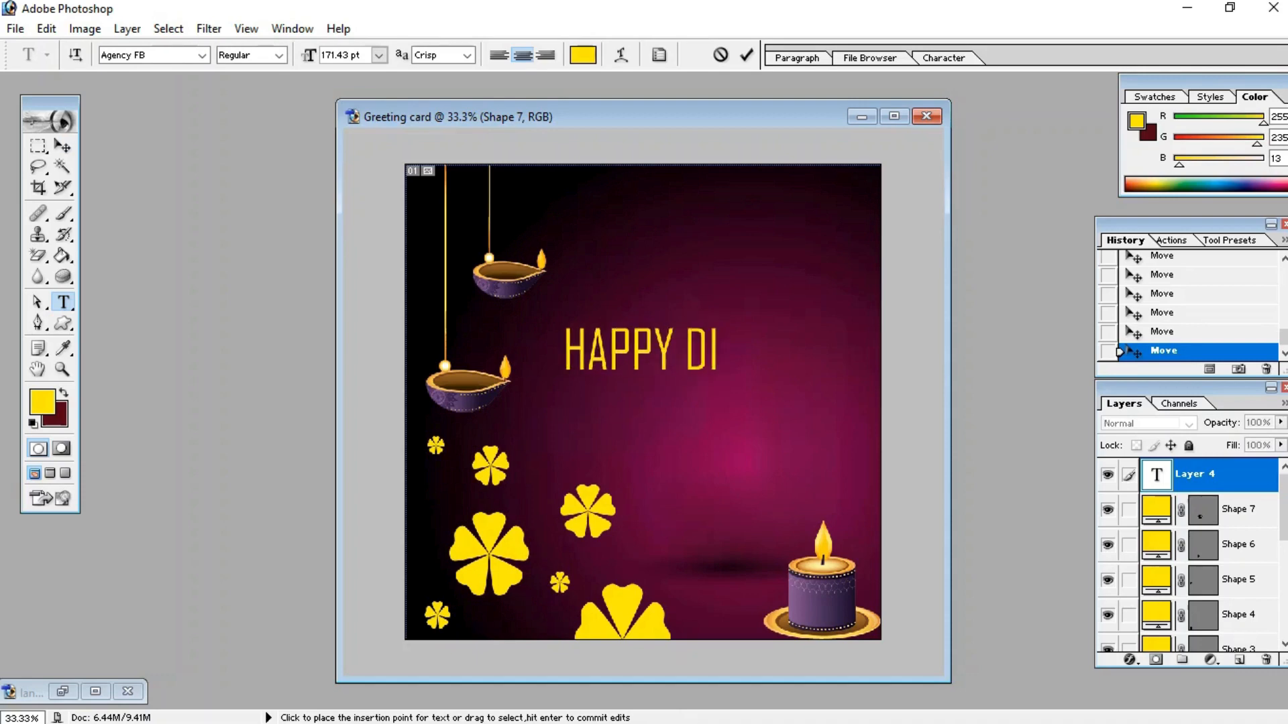
pyautogui.write('WALI')
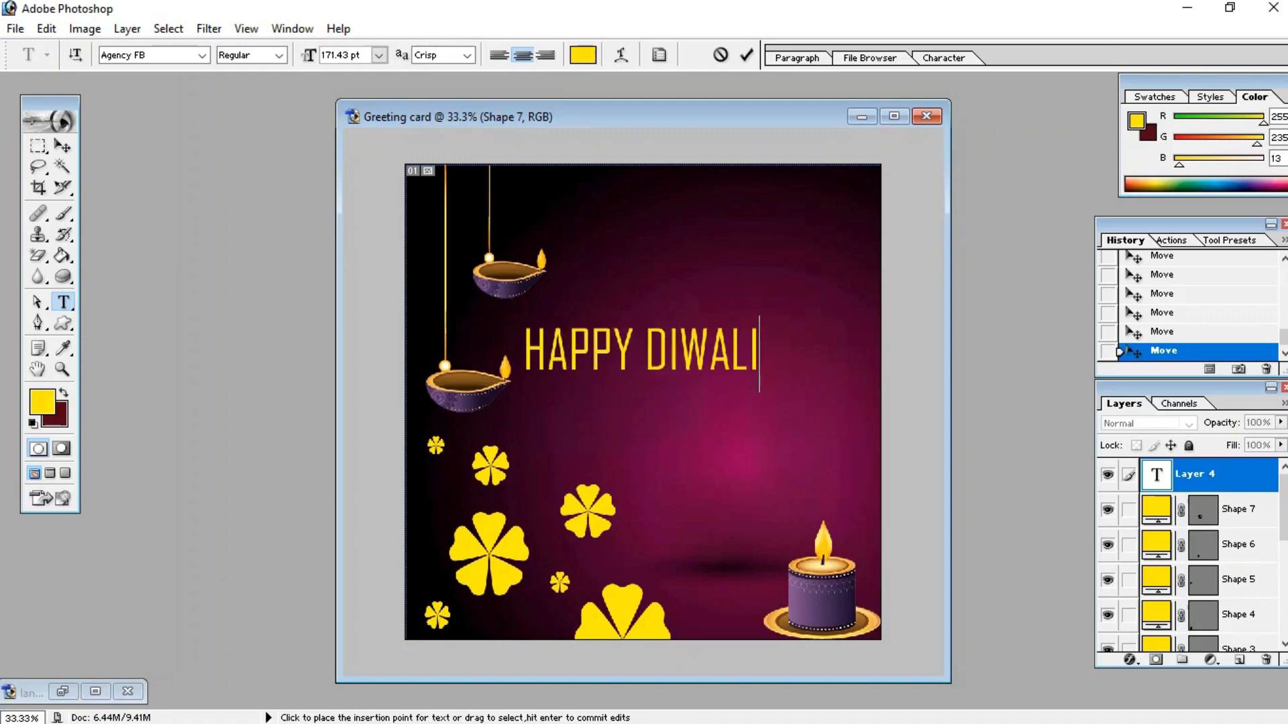
# Step: Select the greeting text and change its font to Monotype Corsiva, then commit the edit
pyautogui.moveTo(524, 354); pyautogui.dragTo(760, 356)
pyautogui.click(202, 56)
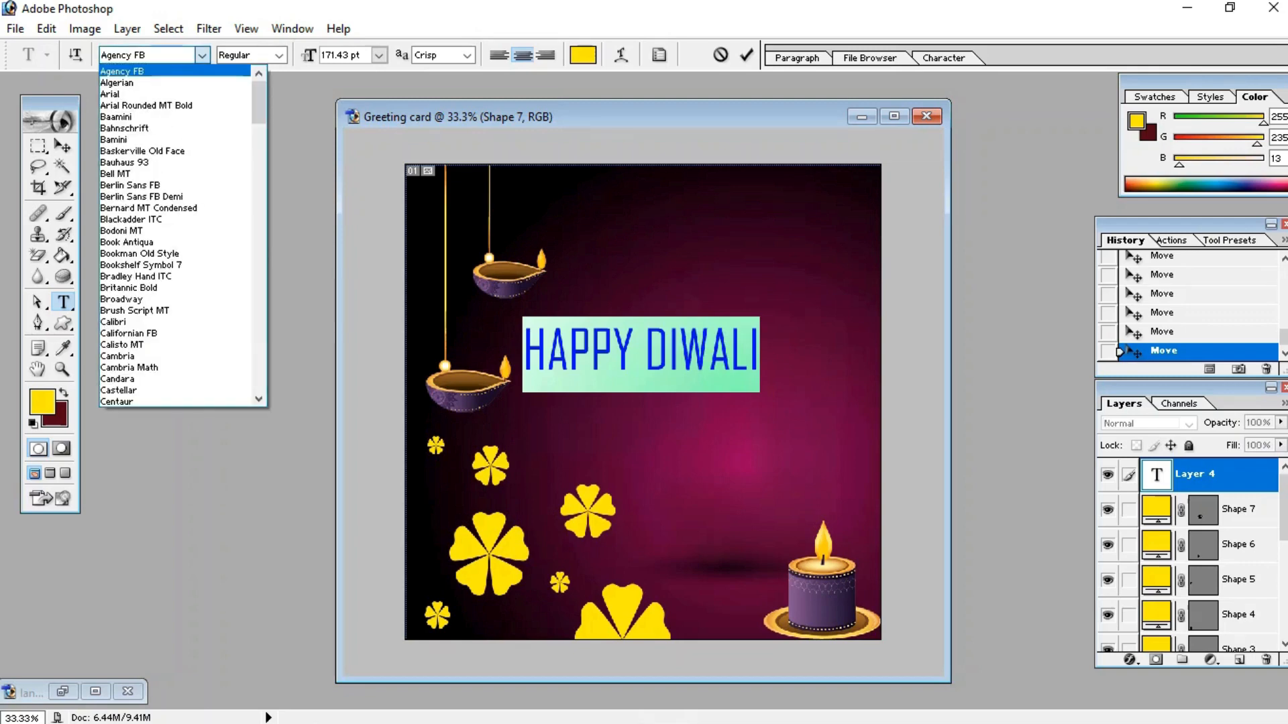
pyautogui.click(156, 55)
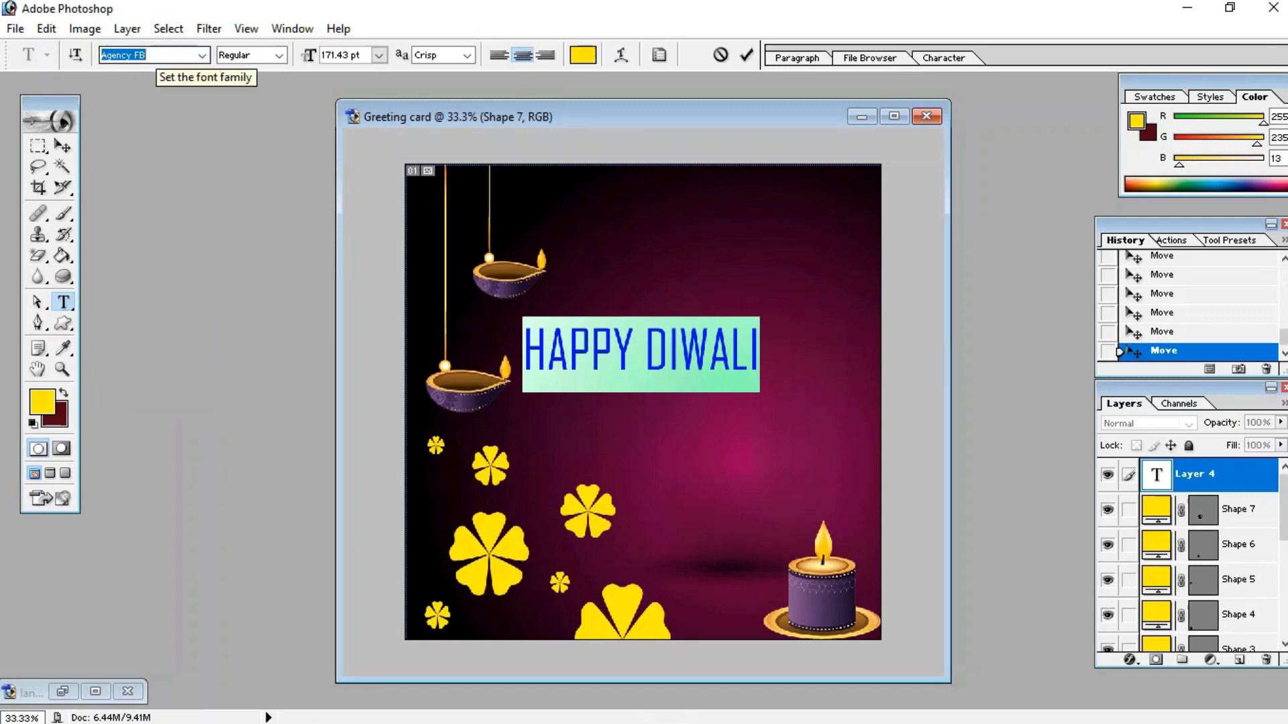
pyautogui.write('Monotype Corsiva')
pyautogui.press('Return')
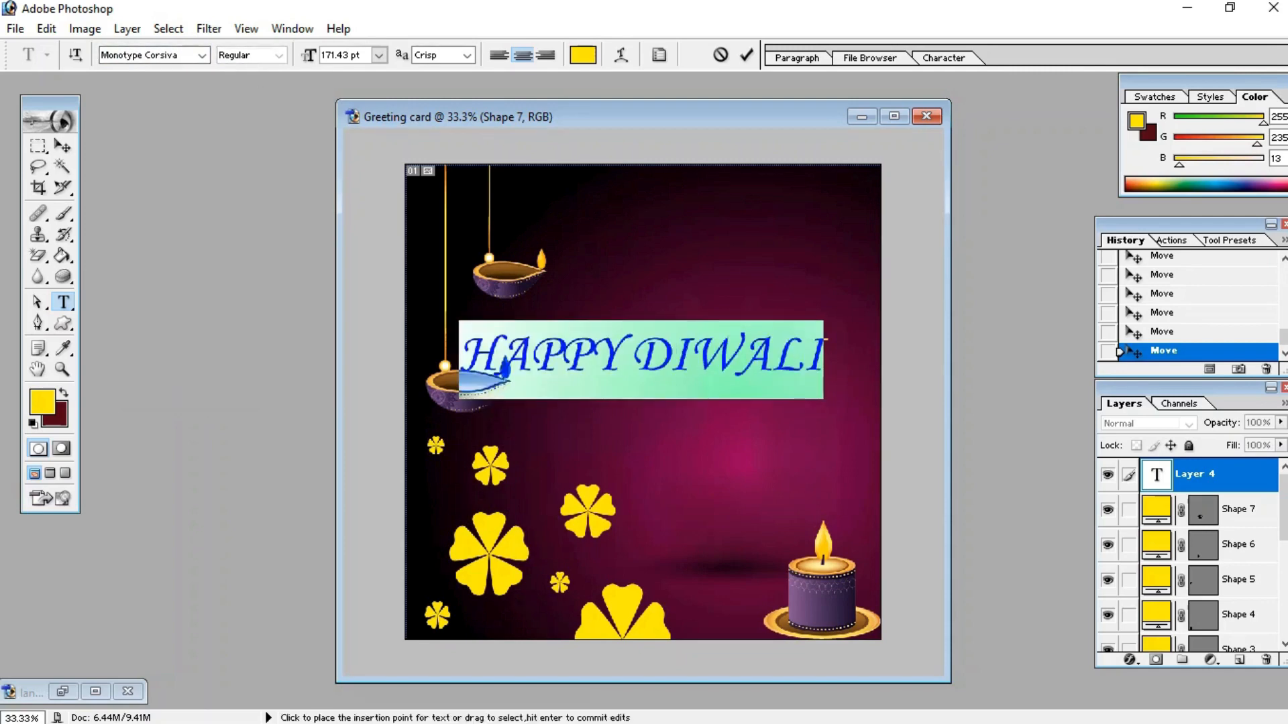
pyautogui.click(63, 146)
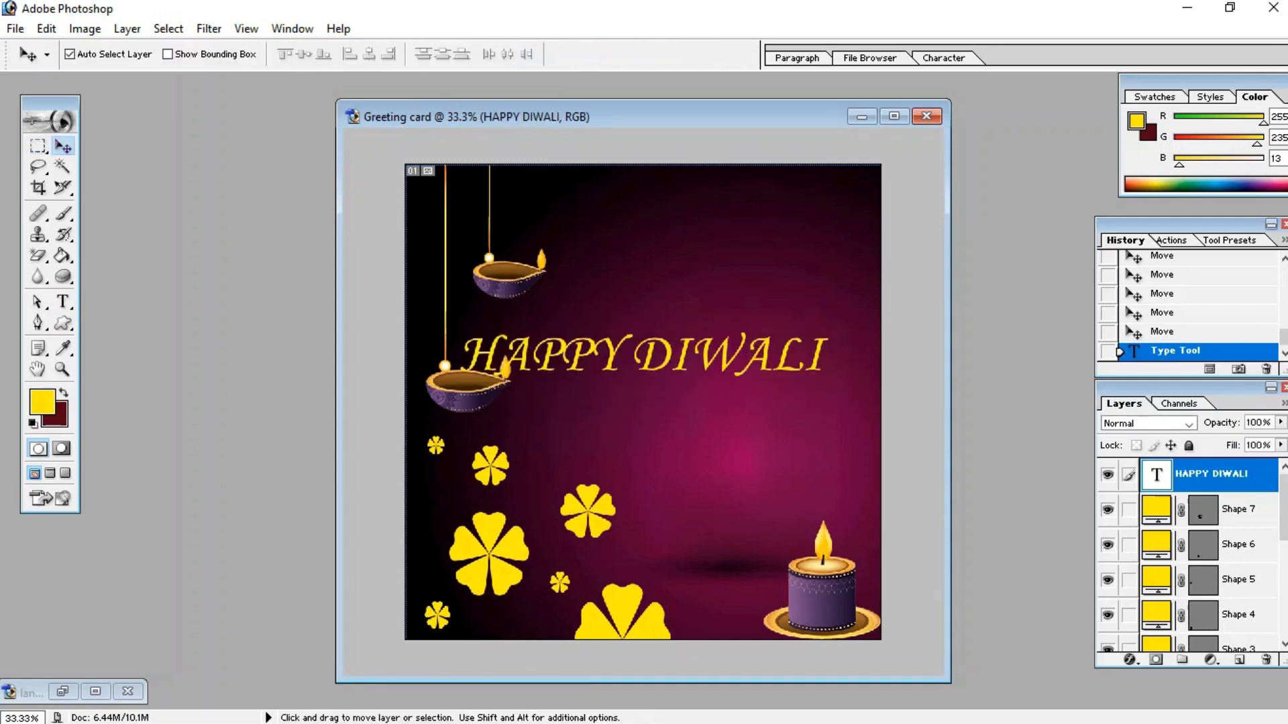
# Step: Free-transform the HAPPY DIWALI text to about 75% width and 92% height and move it to the upper right of the card
pyautogui.moveTo(643, 354); pyautogui.dragTo(680, 330)
pyautogui.hotkey('ctrl', 't')
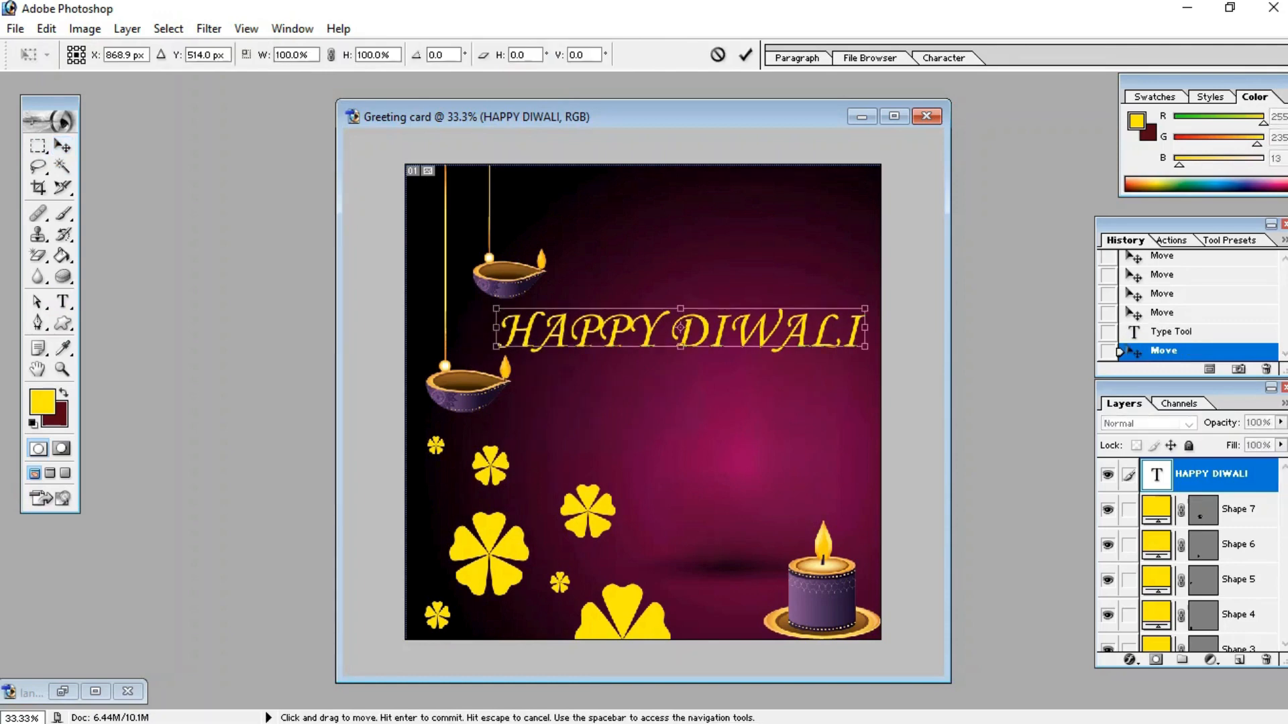
pyautogui.moveTo(865, 328); pyautogui.dragTo(827, 327)
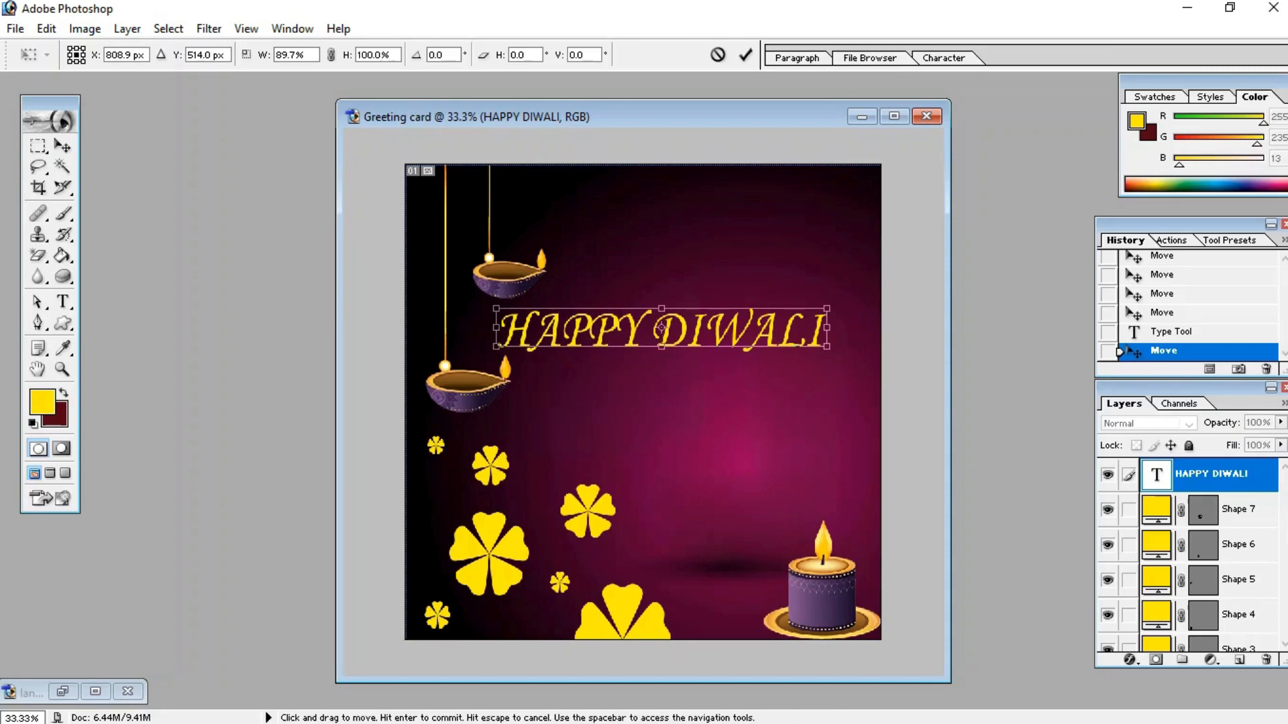
pyautogui.moveTo(710, 328); pyautogui.dragTo(750, 333)
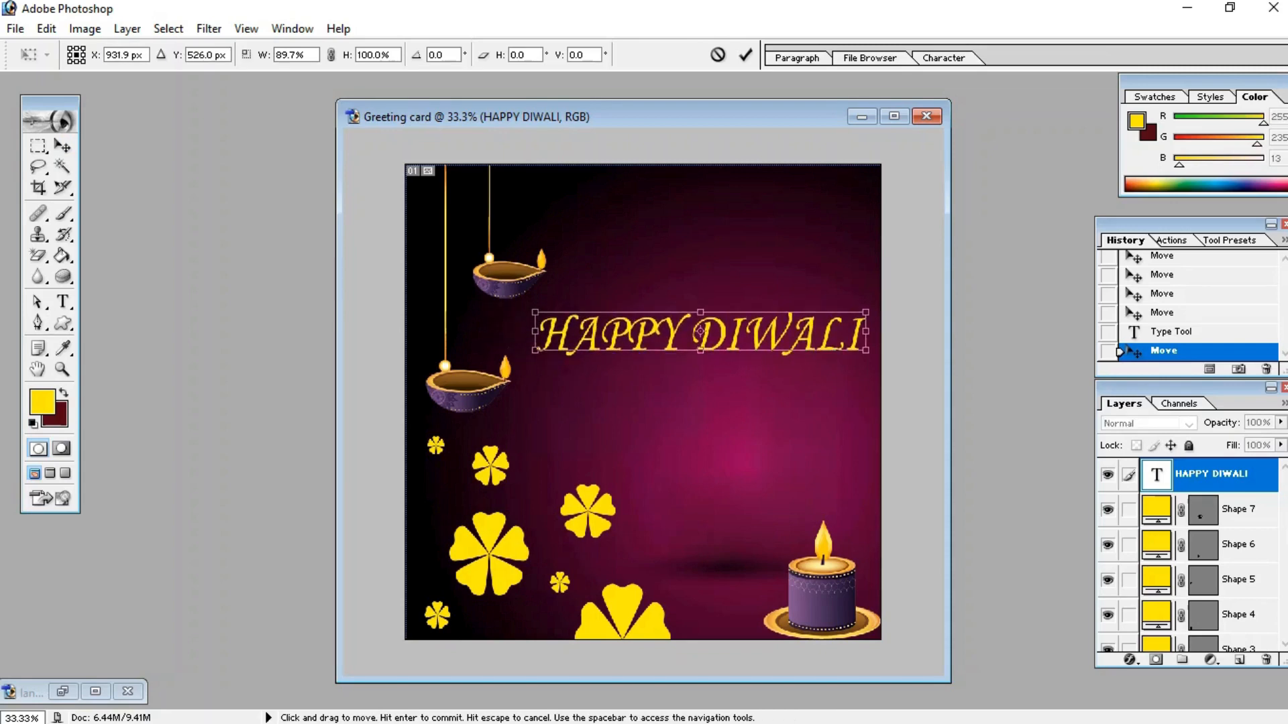
pyautogui.moveTo(865, 350); pyautogui.dragTo(813, 347)
pyautogui.moveTo(675, 331); pyautogui.dragTo(713, 261)
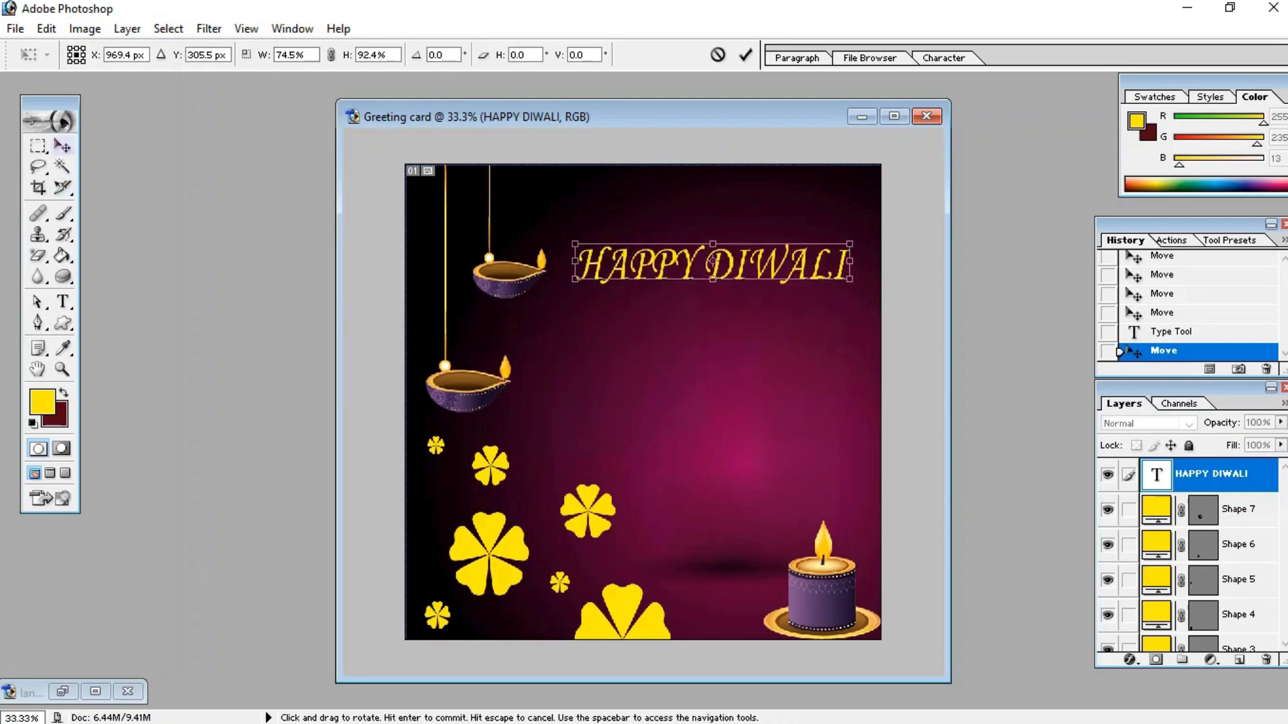
pyautogui.click(62, 146)
pyautogui.press('Return')
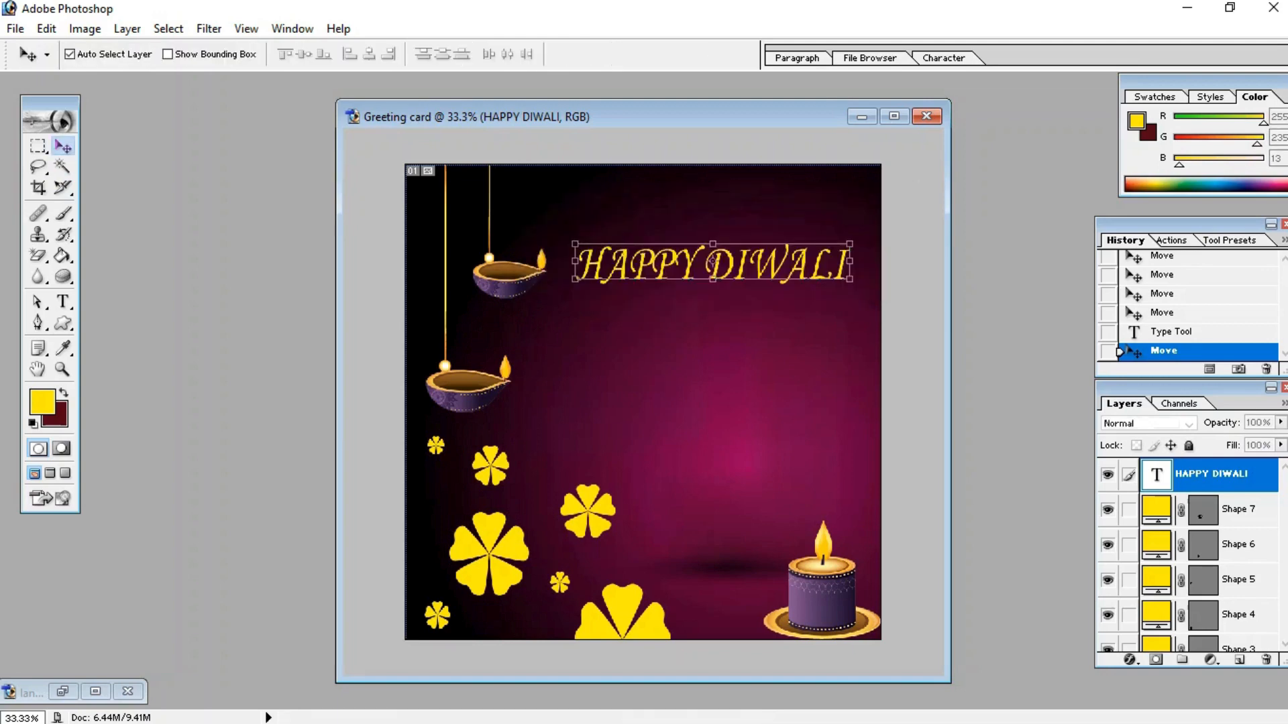
# Step: Select the HAPPY DIWALI text and recolor it to near-white FFFBFB
pyautogui.press('t')
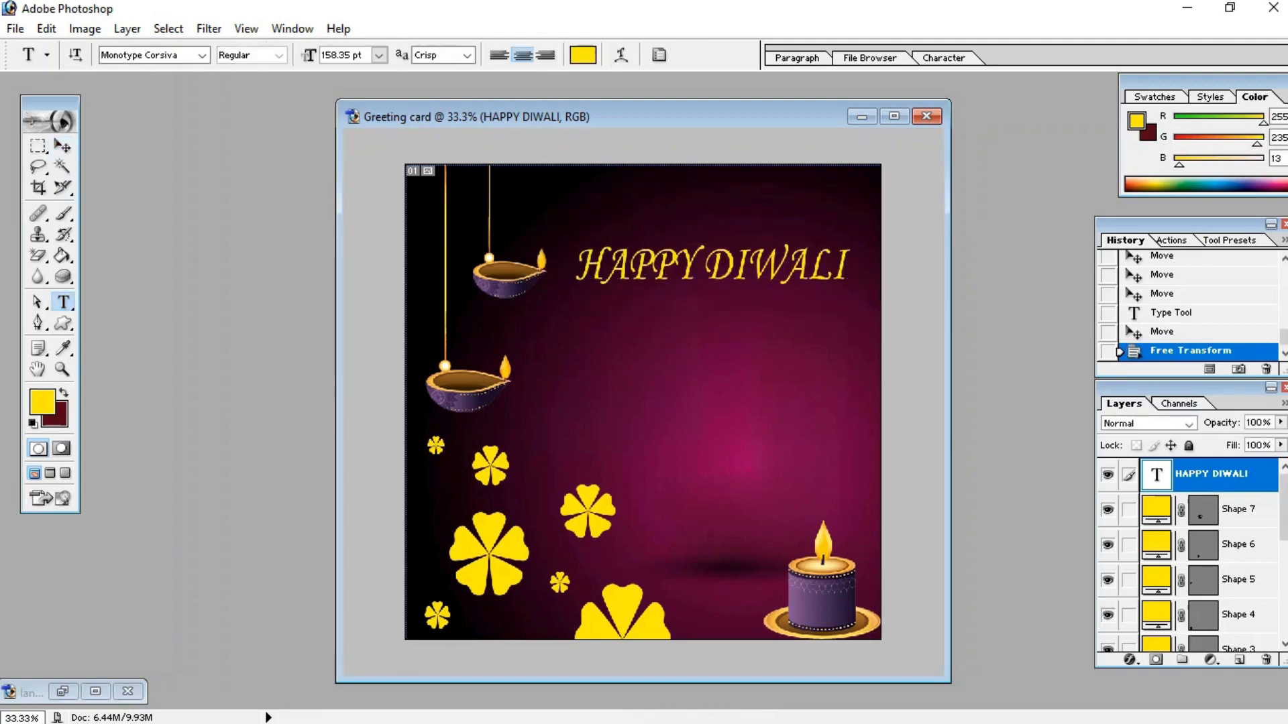
pyautogui.moveTo(576, 265); pyautogui.dragTo(848, 261)
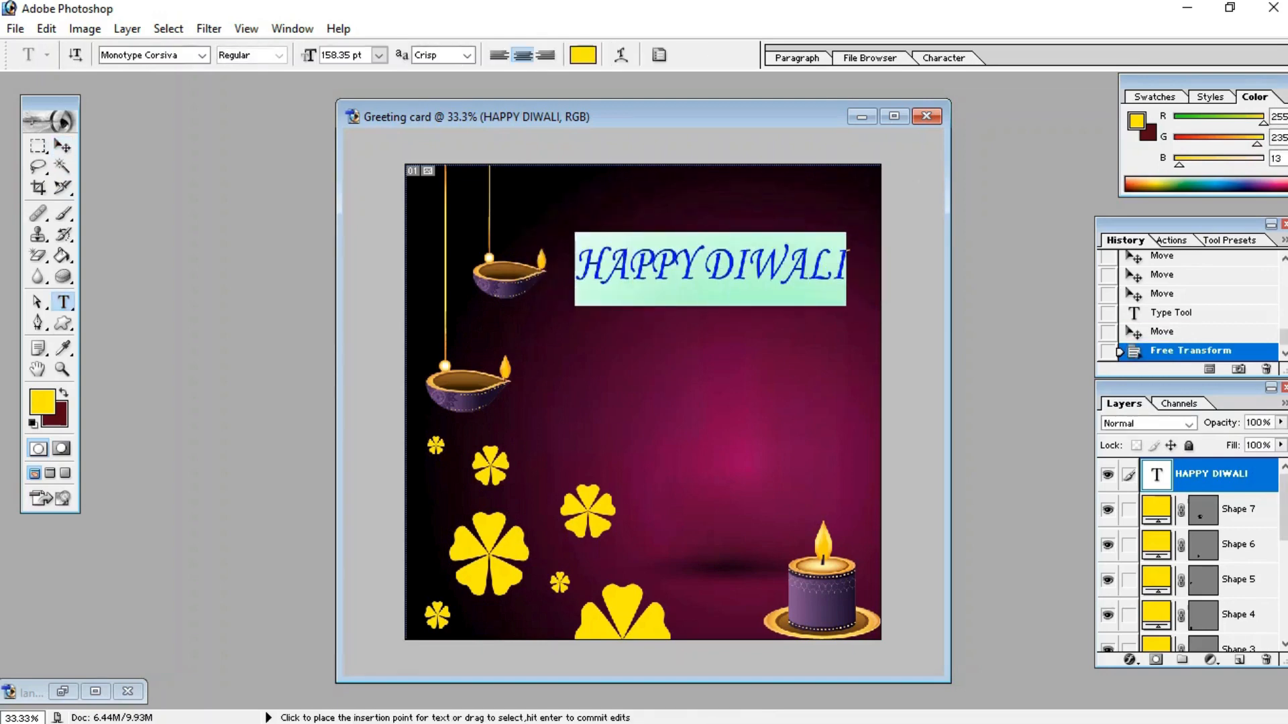
pyautogui.click(582, 55)
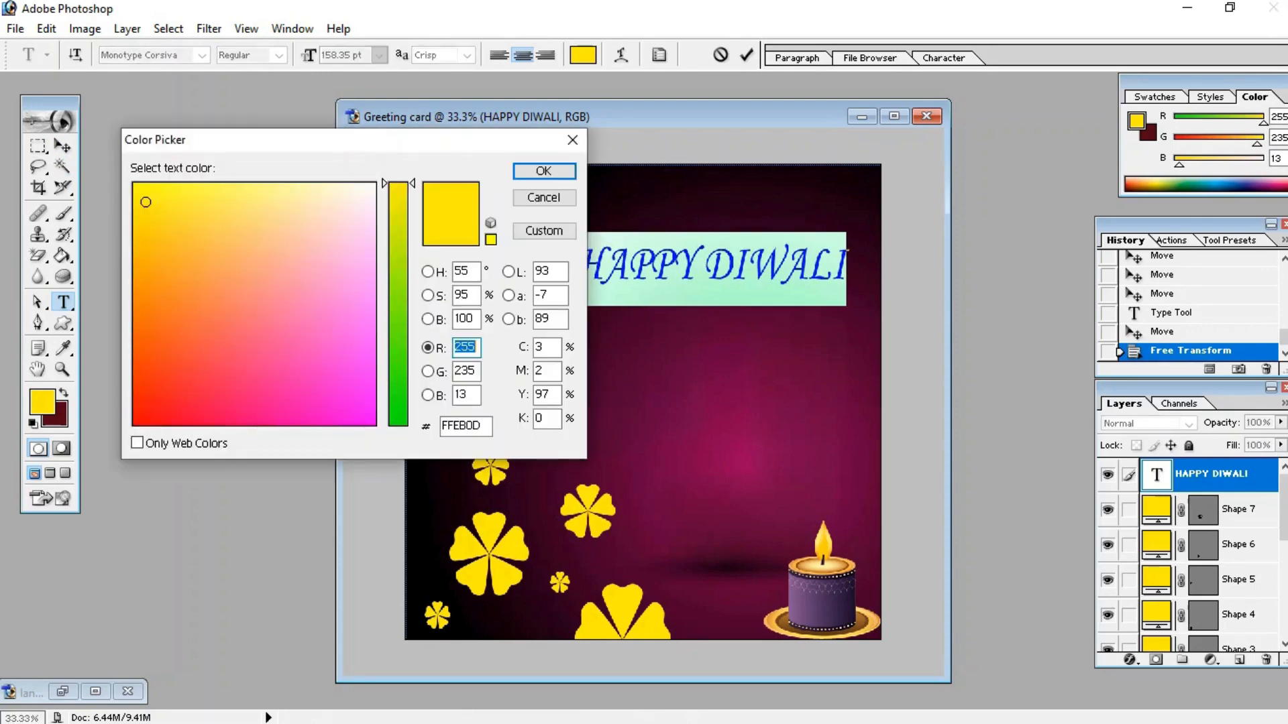
pyautogui.click(371, 187)
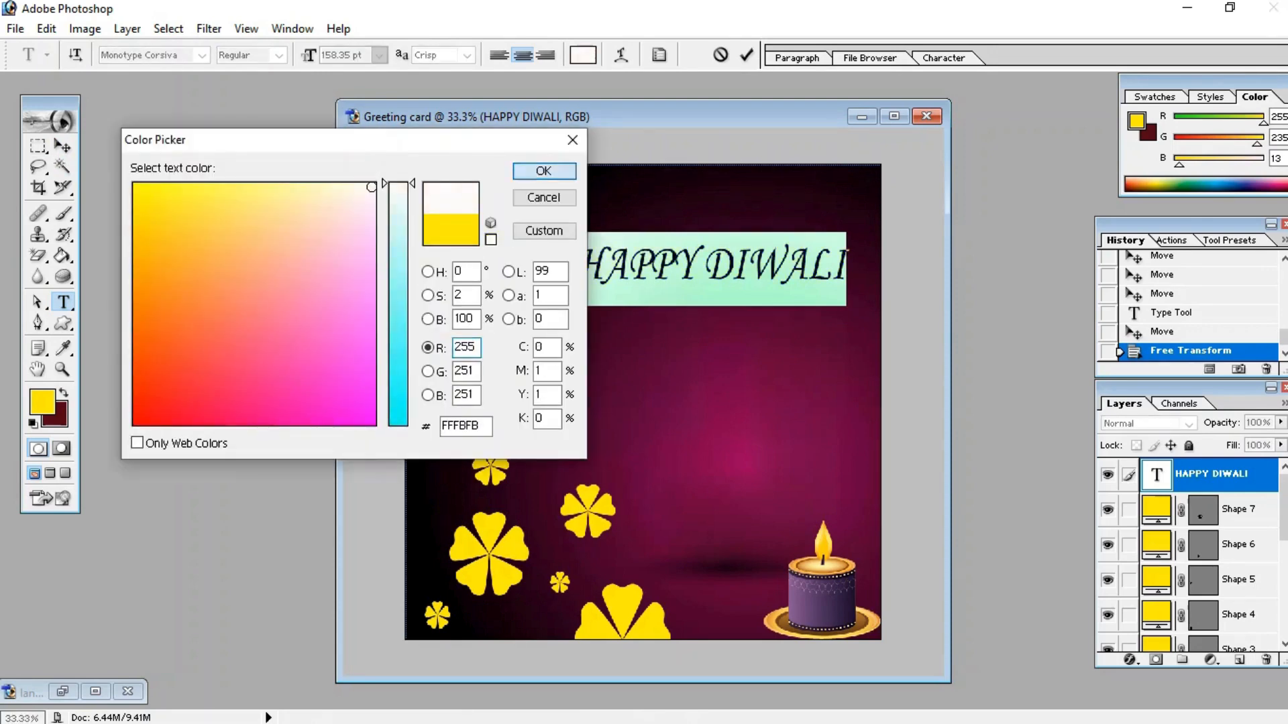
pyautogui.click(543, 171)
pyautogui.click(63, 145)
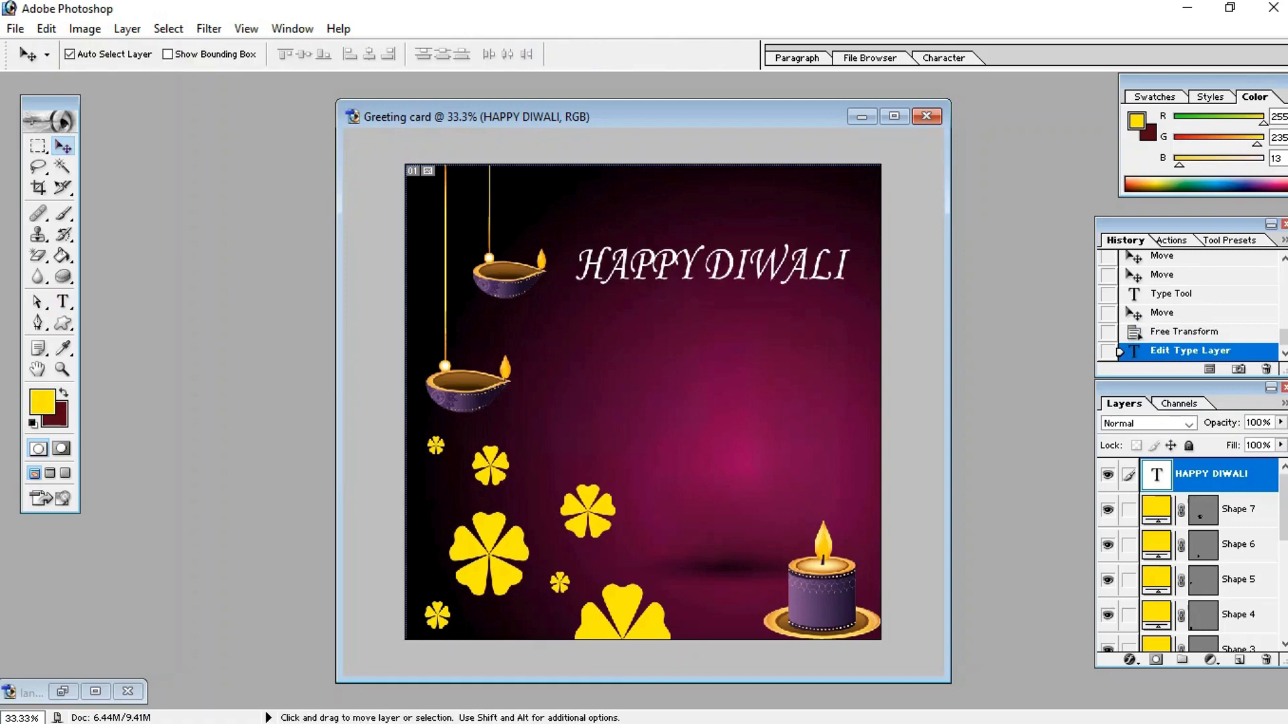
# Step: Change the HAPPY DIWALI text layer's font to Algerian
pyautogui.click(63, 302)
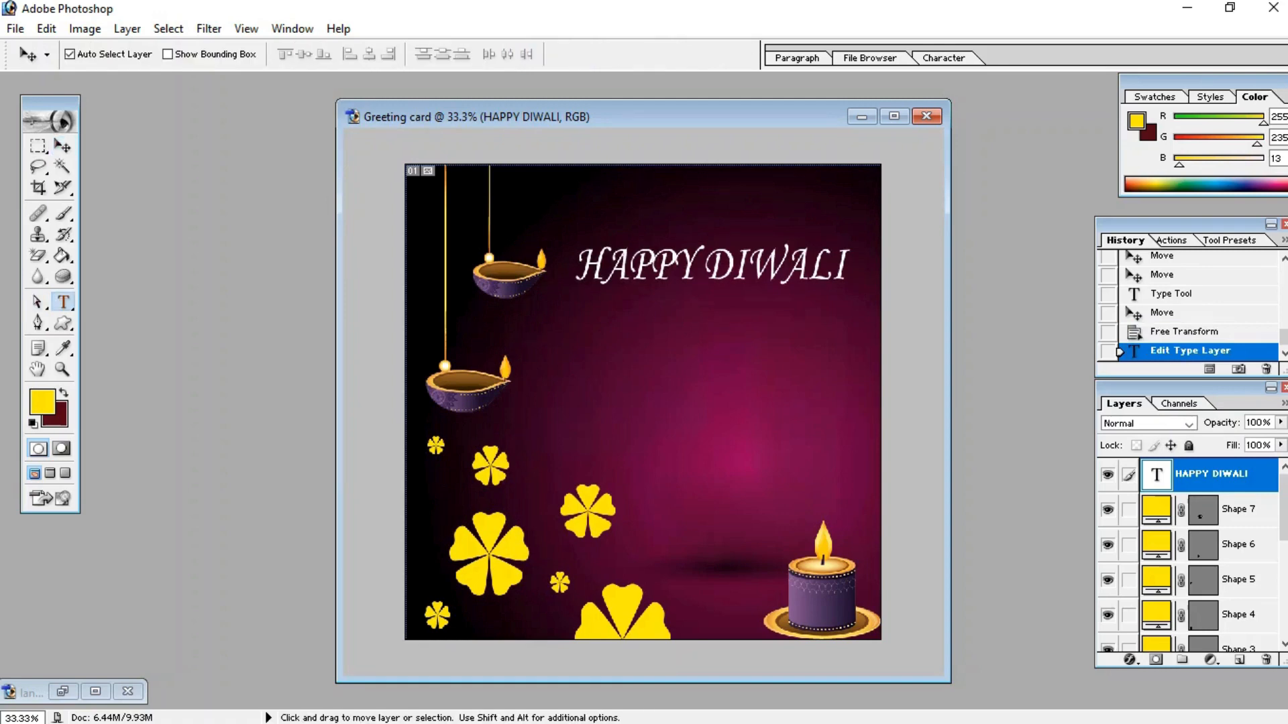
pyautogui.click(201, 55)
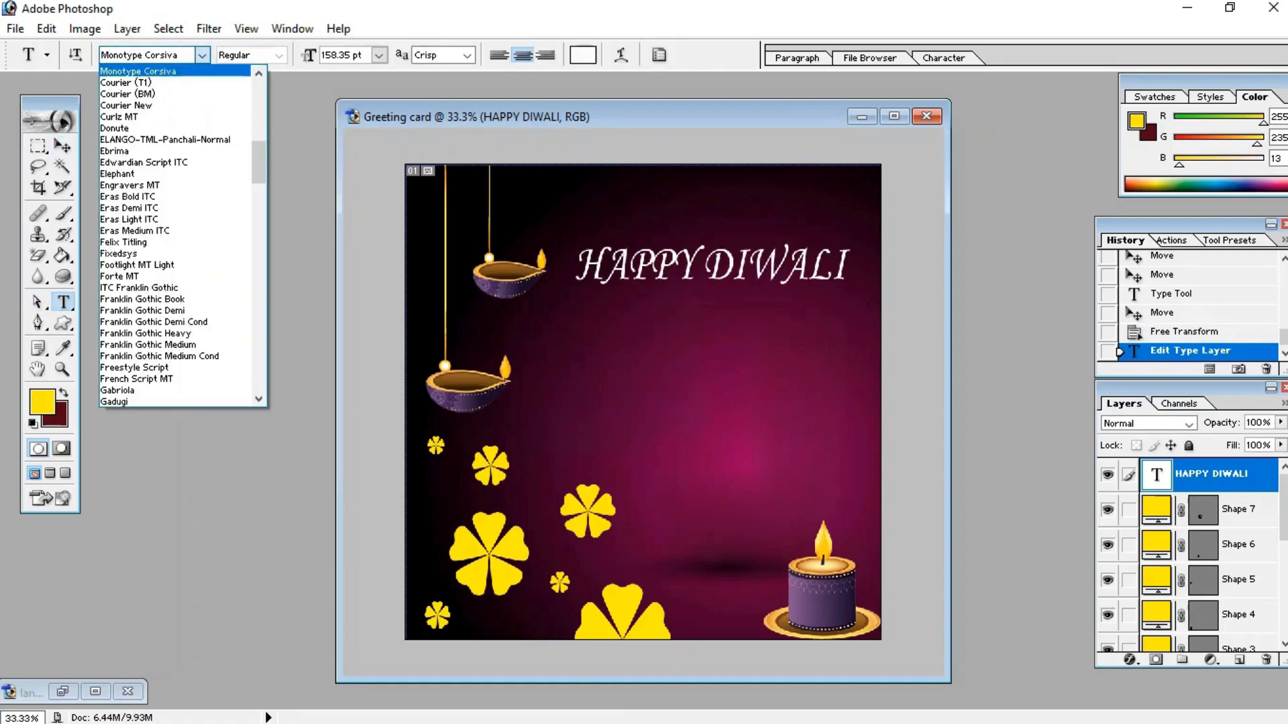
pyautogui.scroll(15, 175, 235)
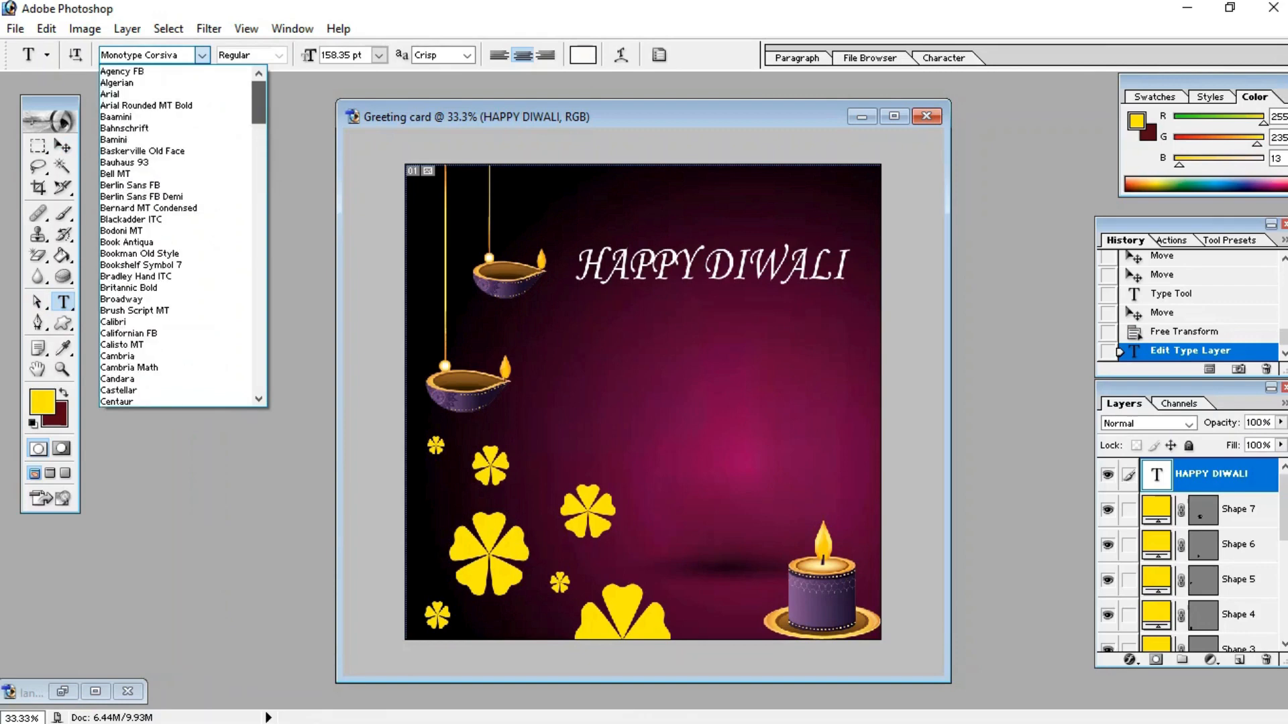
pyautogui.click(147, 83)
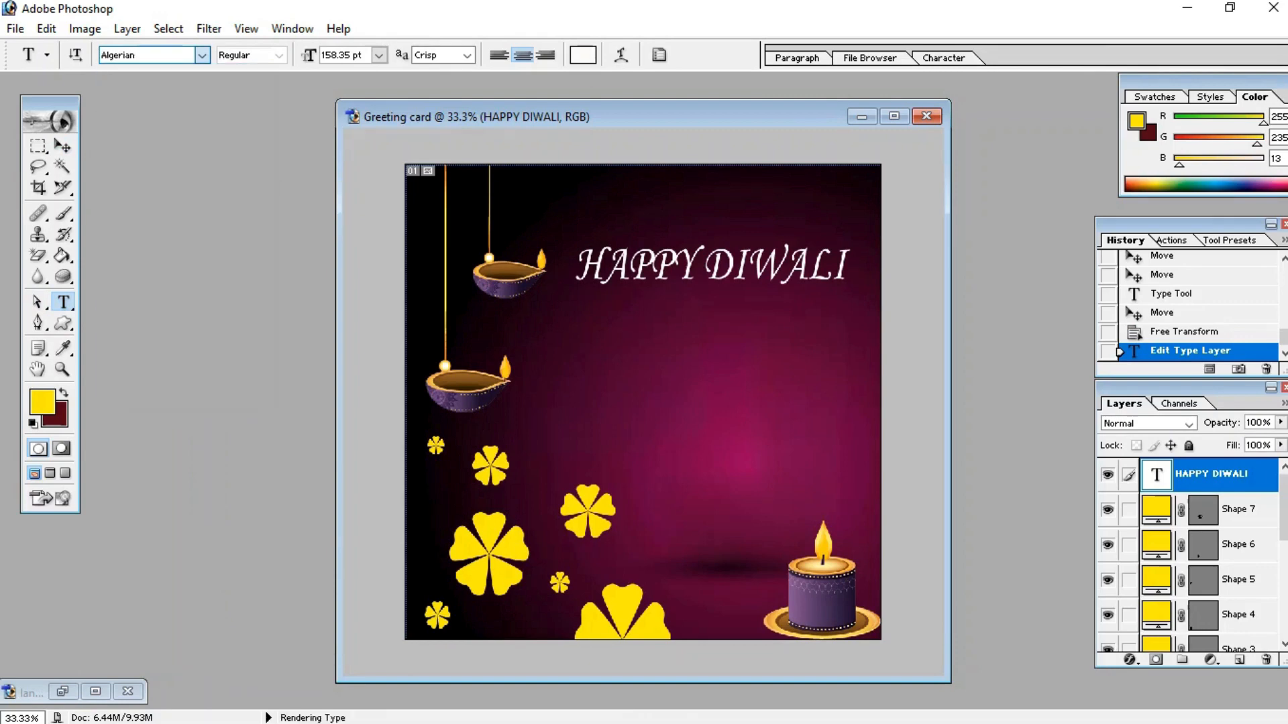
# Step: Add a new text layer reading "FESTIVAL OF LIGHT" below the heading
pyautogui.click(648, 375)
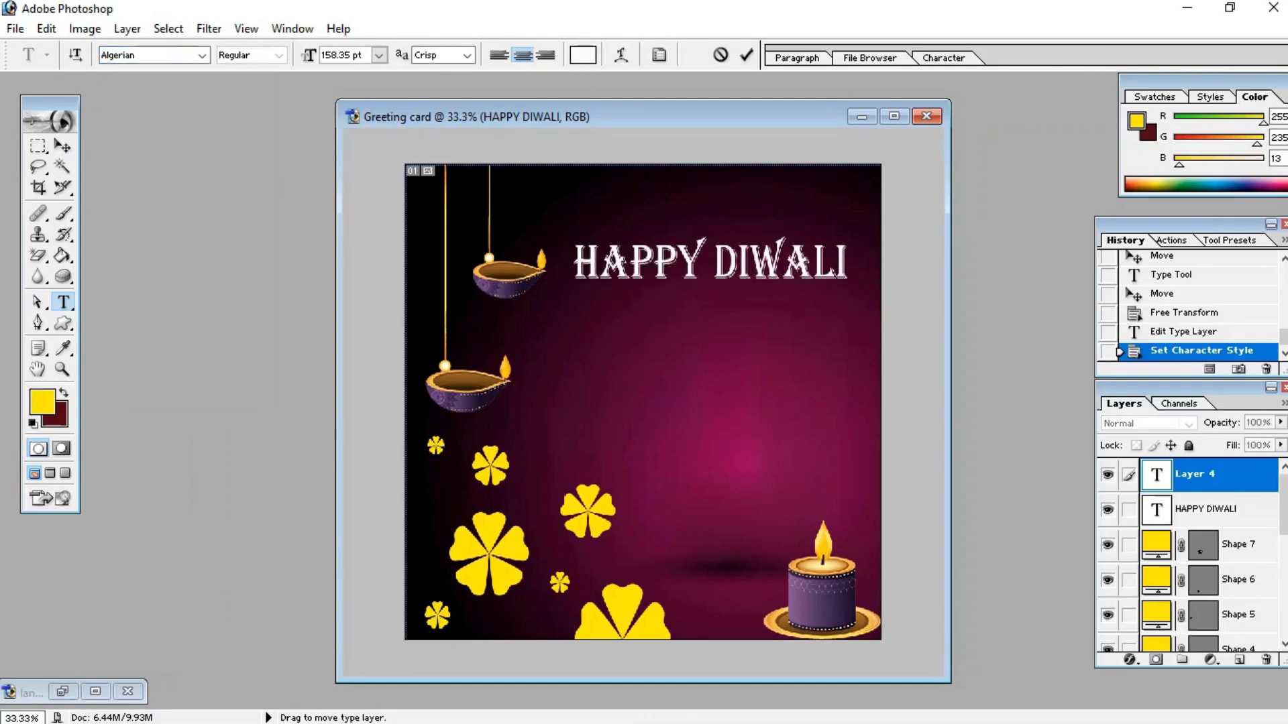
pyautogui.write('F')
pyautogui.press('BackSpace')
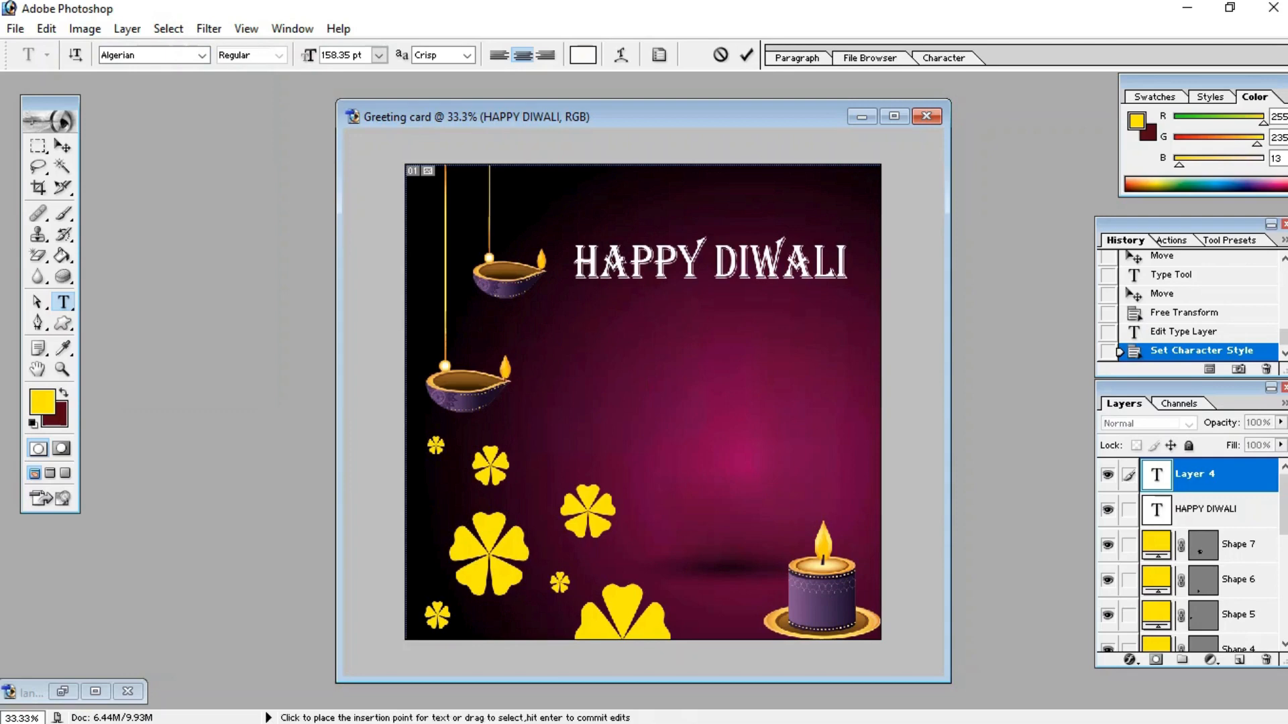
pyautogui.write('F')
pyautogui.press('BackSpace')
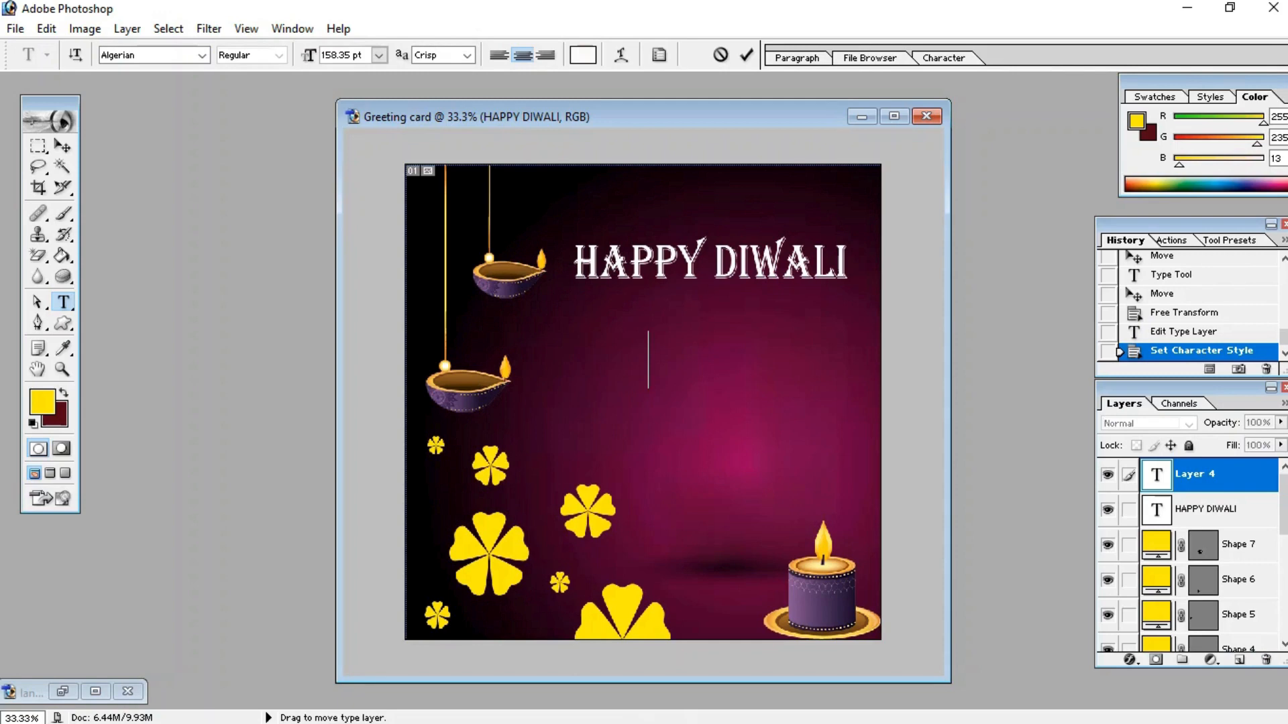
pyautogui.write('FESTIV')
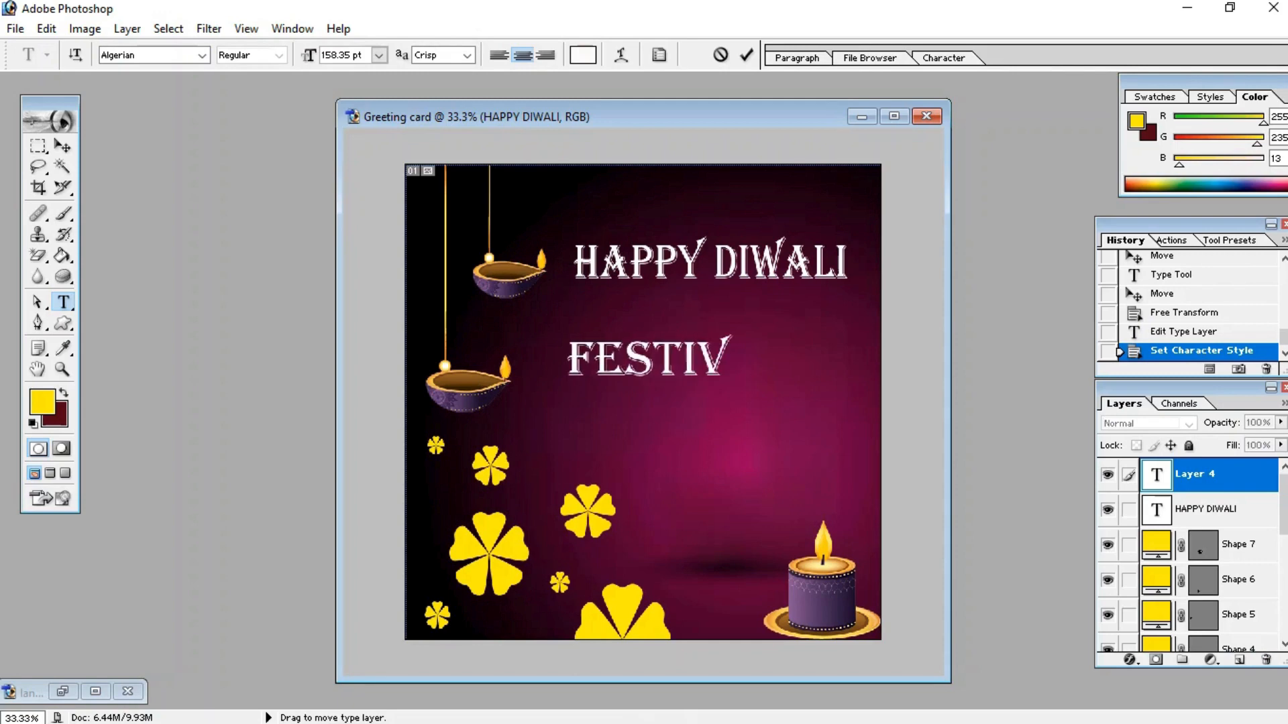
pyautogui.write('AL')
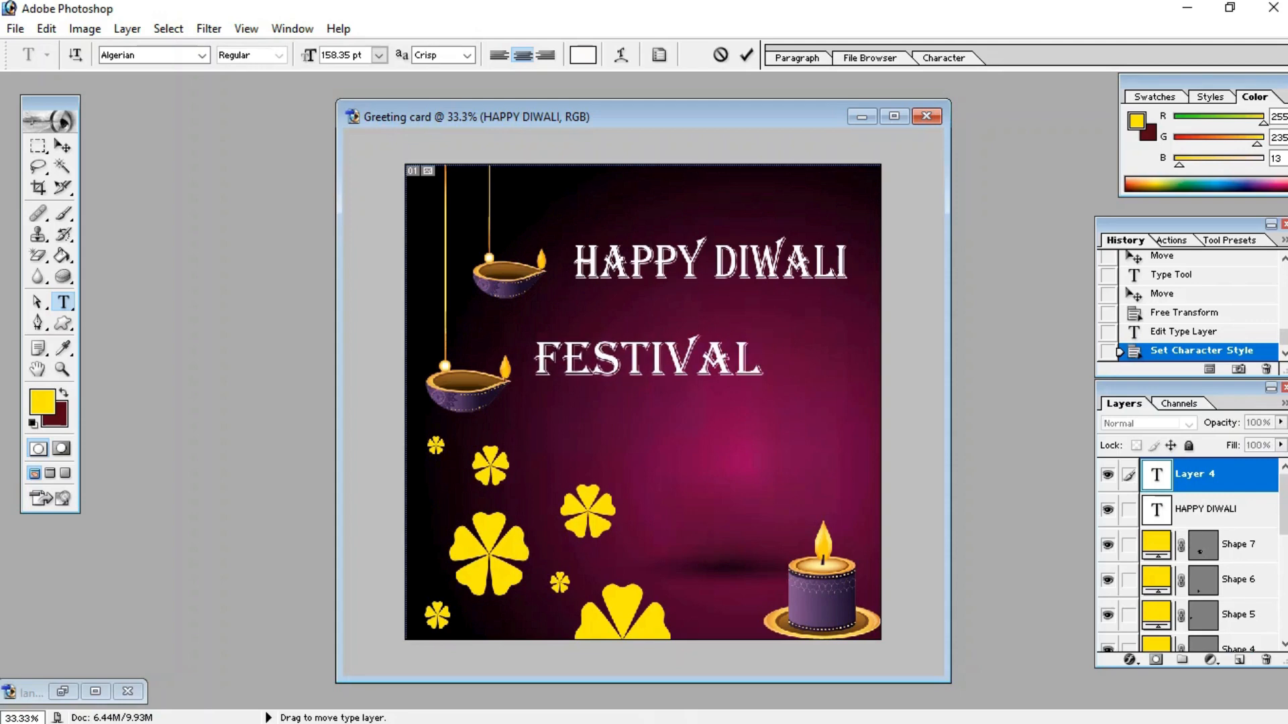
pyautogui.write(' OF')
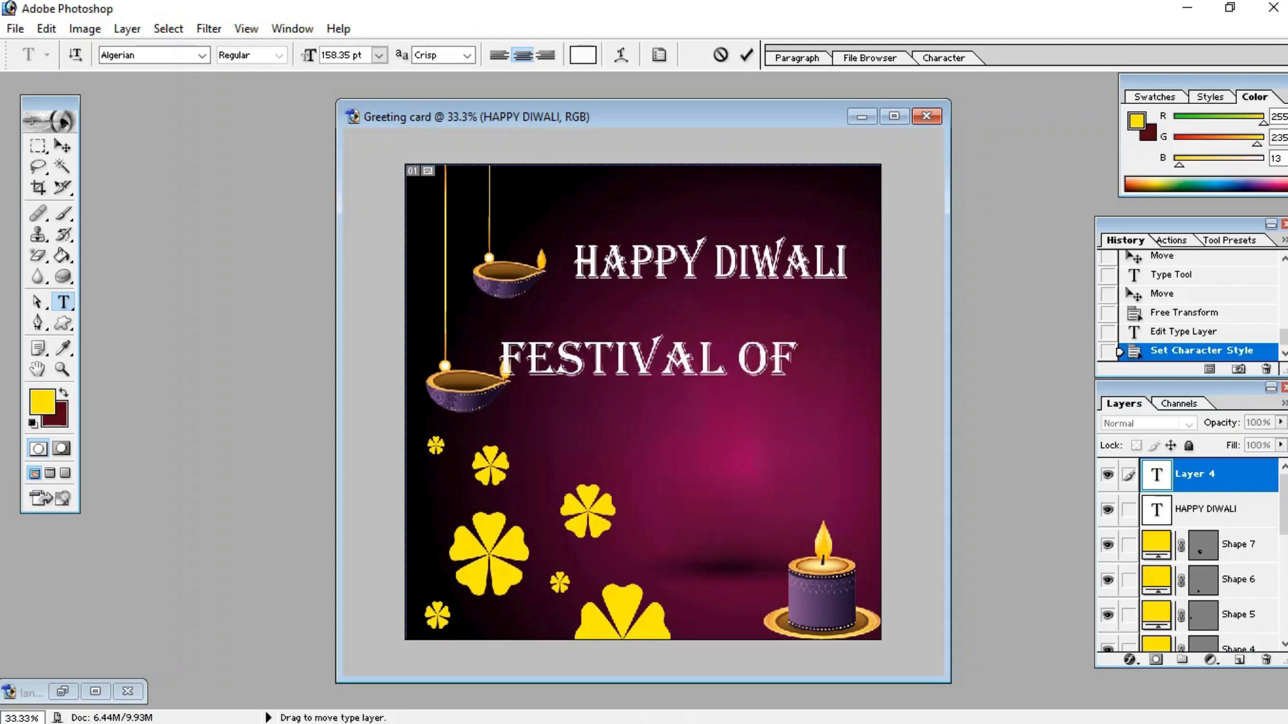
pyautogui.write(' LIGHT')
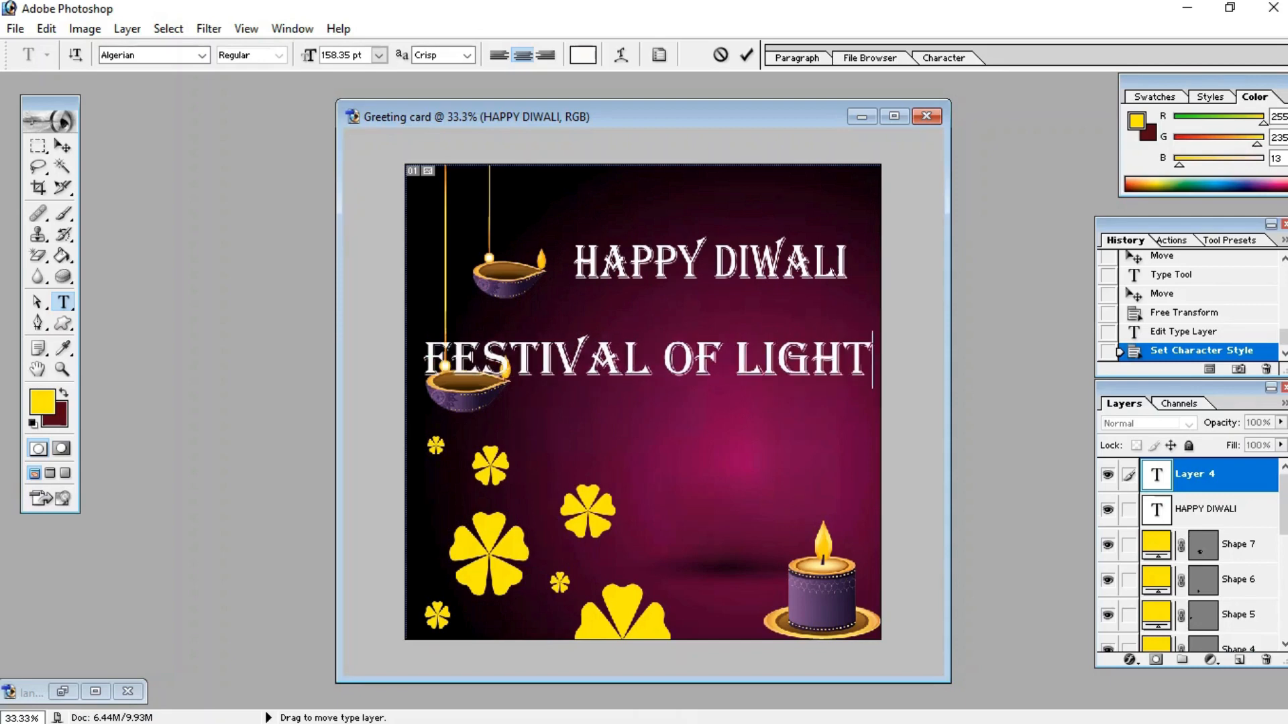
# Step: Break the FESTIVAL OF LIGHT text into three lines: FESTIVAL, OF and LIGHT
pyautogui.click(662, 360)
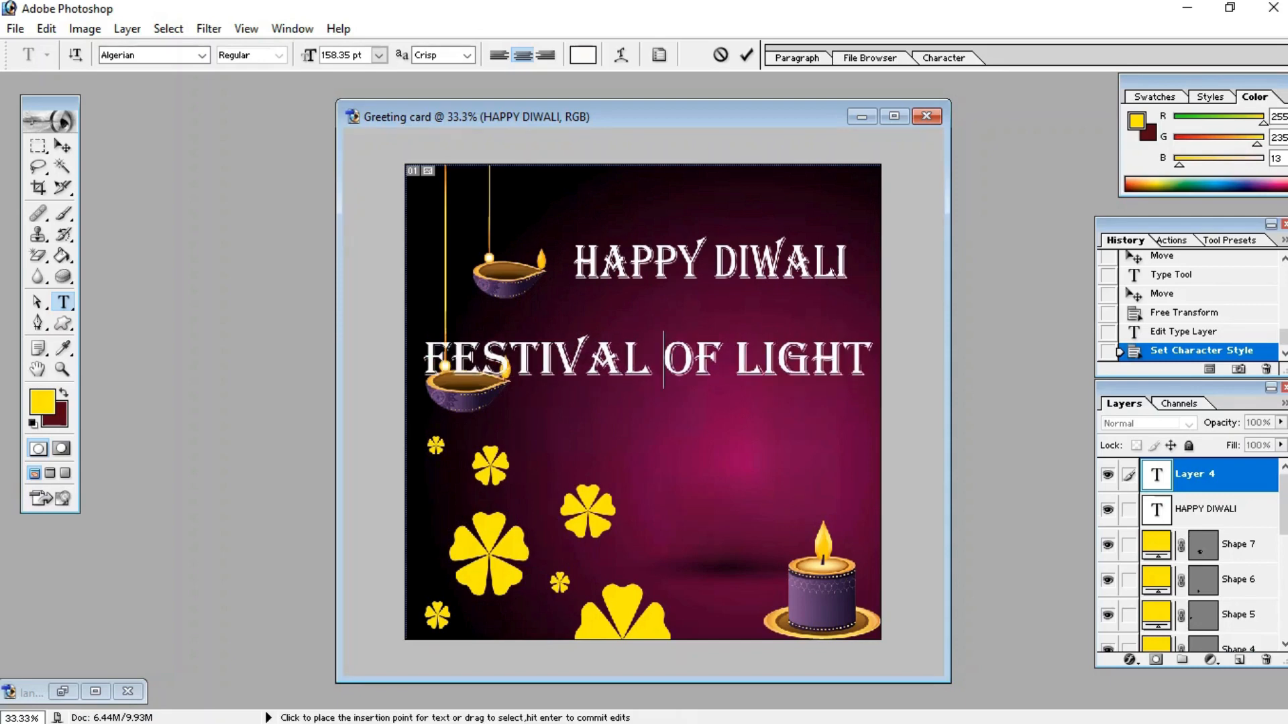
pyautogui.press('Return')
pyautogui.press('Return')
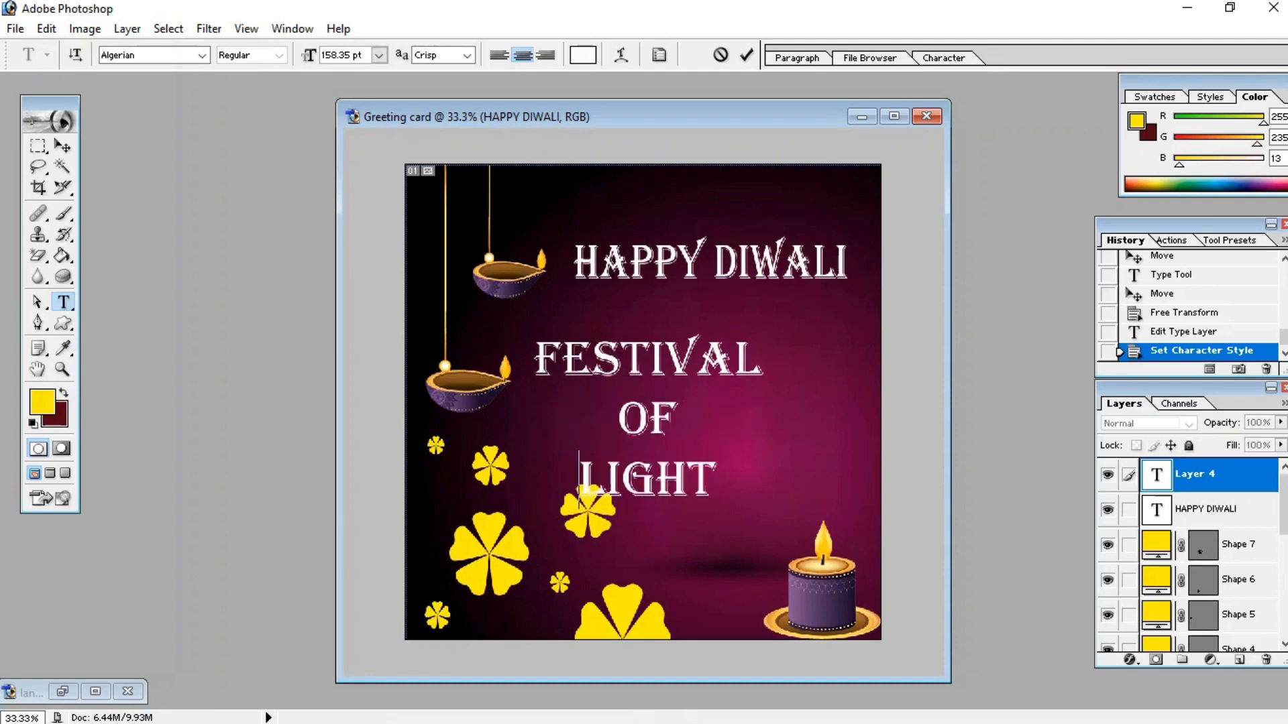
# Step: Delete the FESTIVAL OF LIGHT text layer and undo the deletion
pyautogui.click(773, 360)
pyautogui.click(1265, 660)
pyautogui.press('Return')
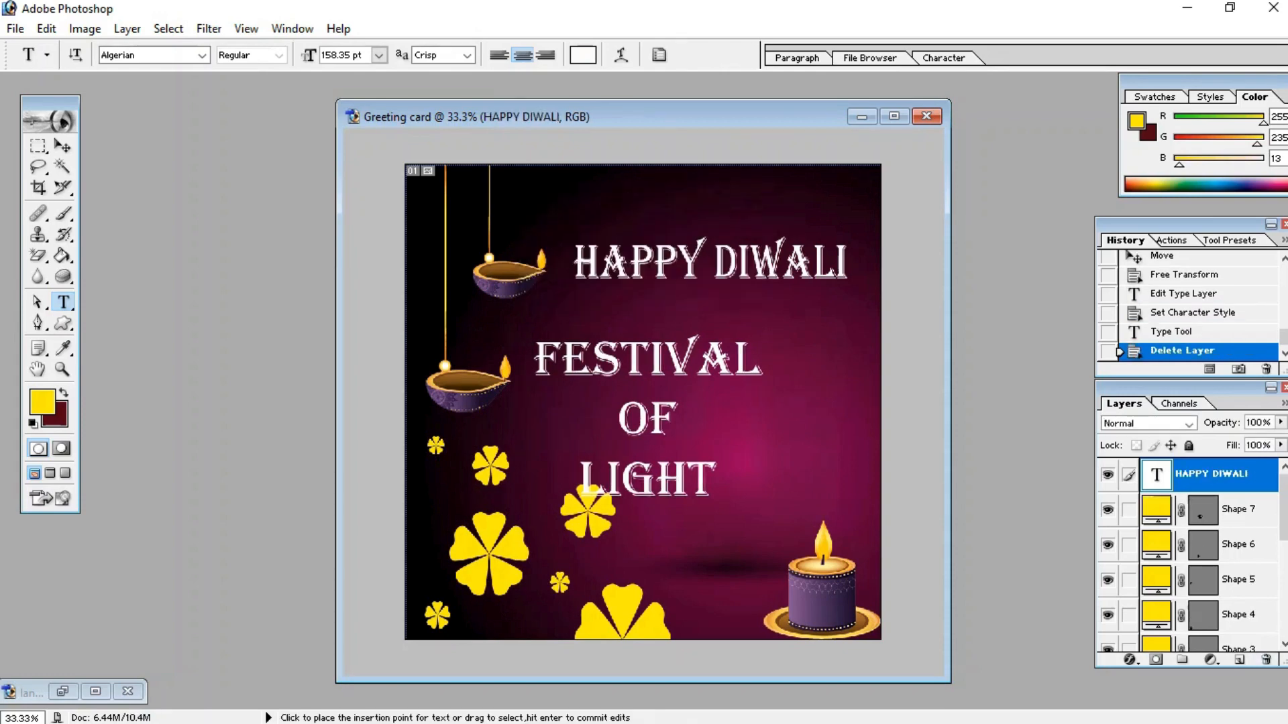
pyautogui.hotkey('ctrl', 'z')
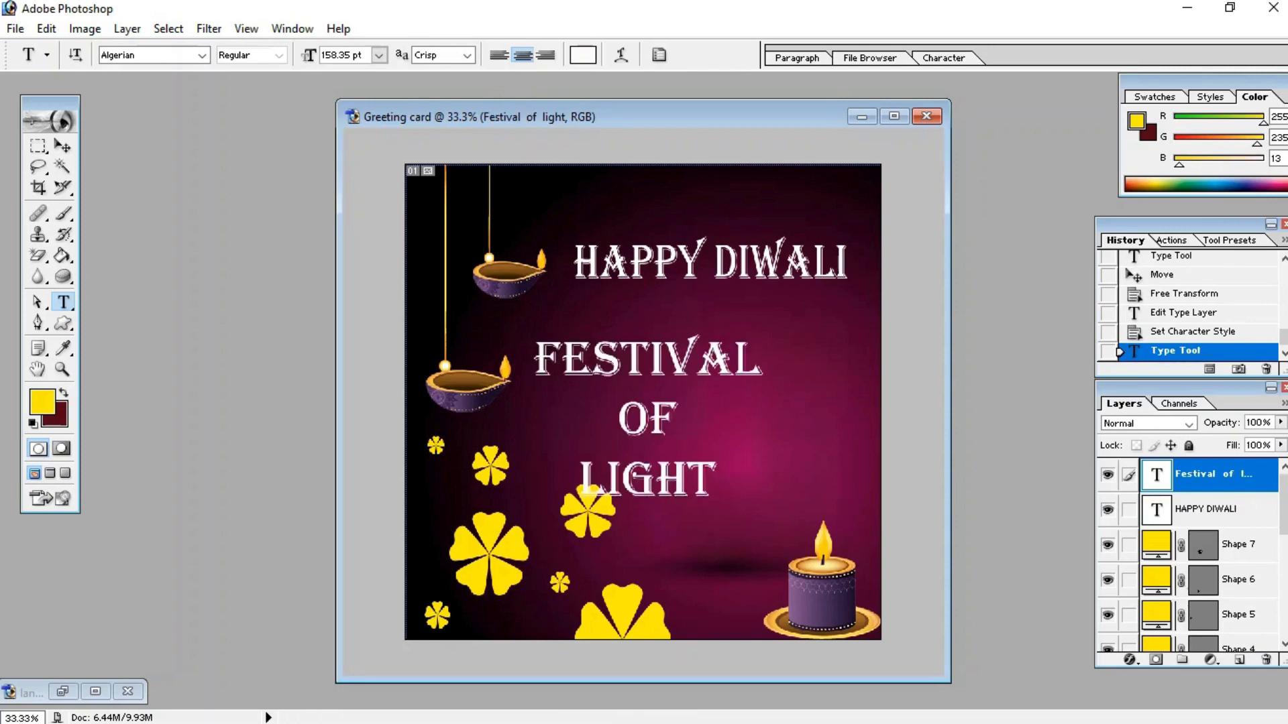
pyautogui.press('v')
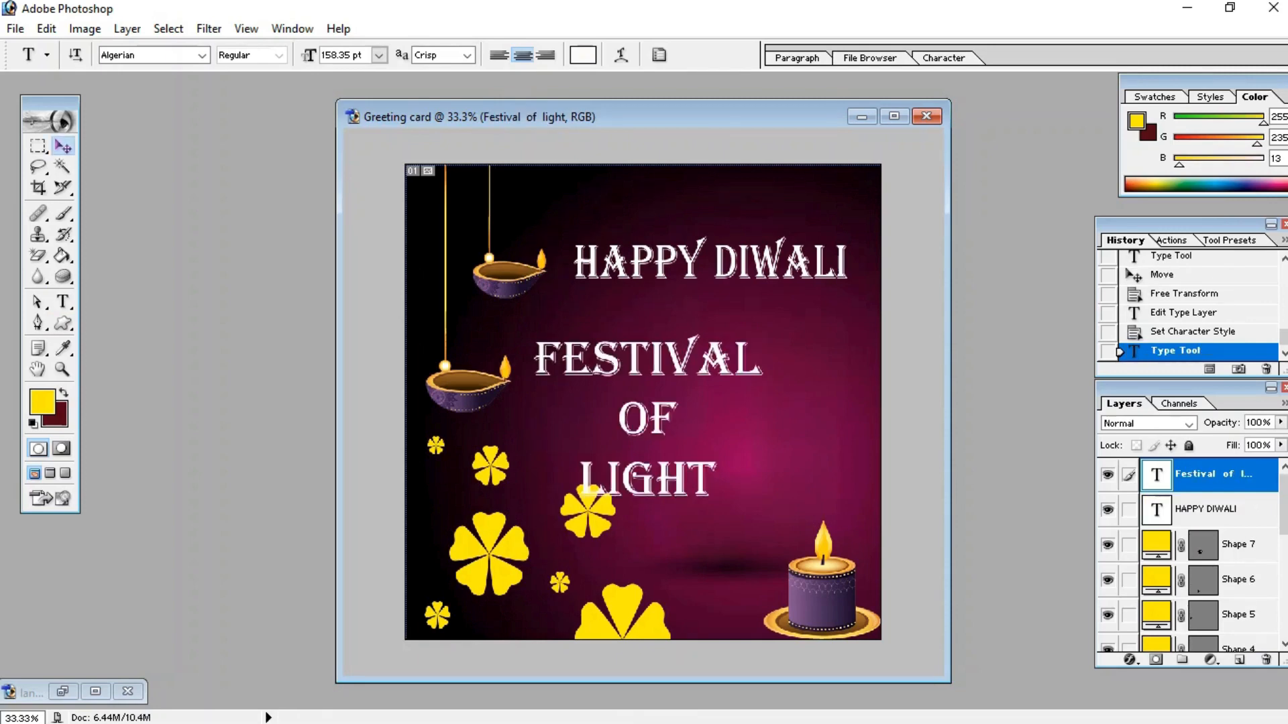
pyautogui.moveTo(647, 389); pyautogui.dragTo(688, 389)
pyautogui.hotkey('ctrl', 'z')
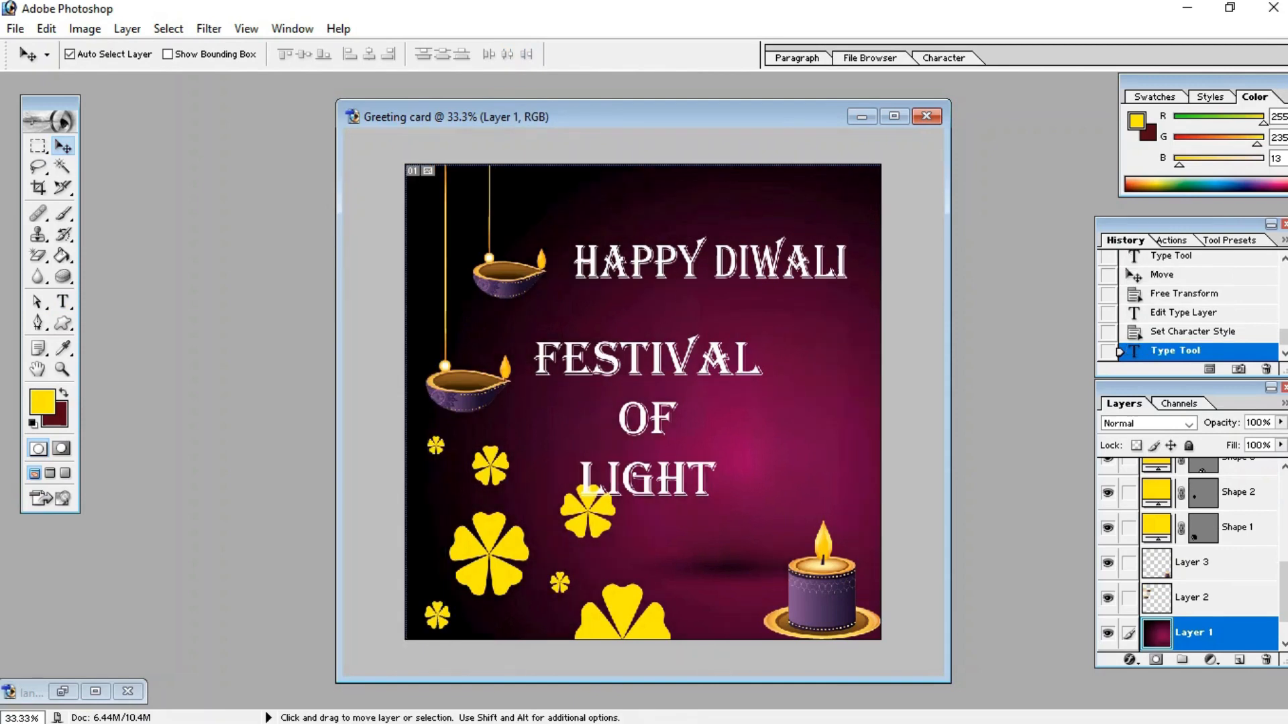
# Step: Move the FESTIVAL OF LIGHT text to the right so it sits centred below the HAPPY DIWALI heading
pyautogui.click(664, 359)
pyautogui.moveTo(664, 359); pyautogui.dragTo(725, 360)
# Step: Change the HAPPY DIWALI heading's font to Monotype Corsiva
pyautogui.press('t')
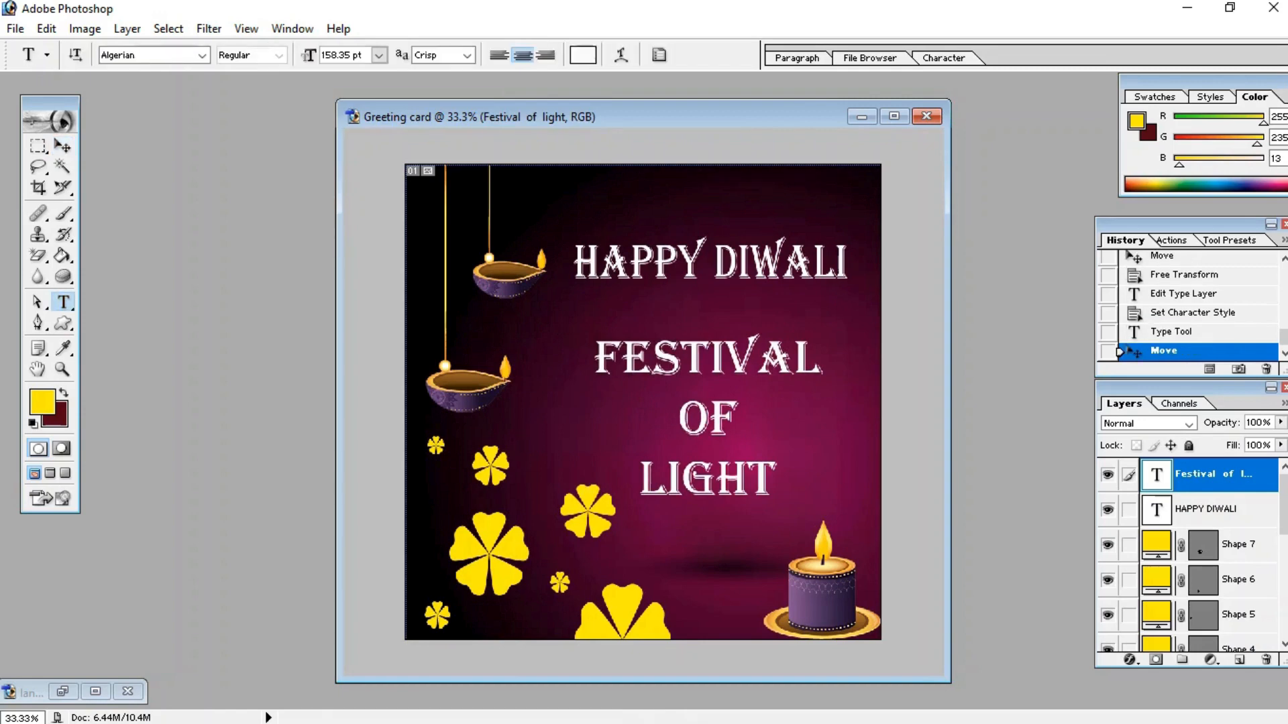
pyautogui.moveTo(574, 262); pyautogui.dragTo(848, 263)
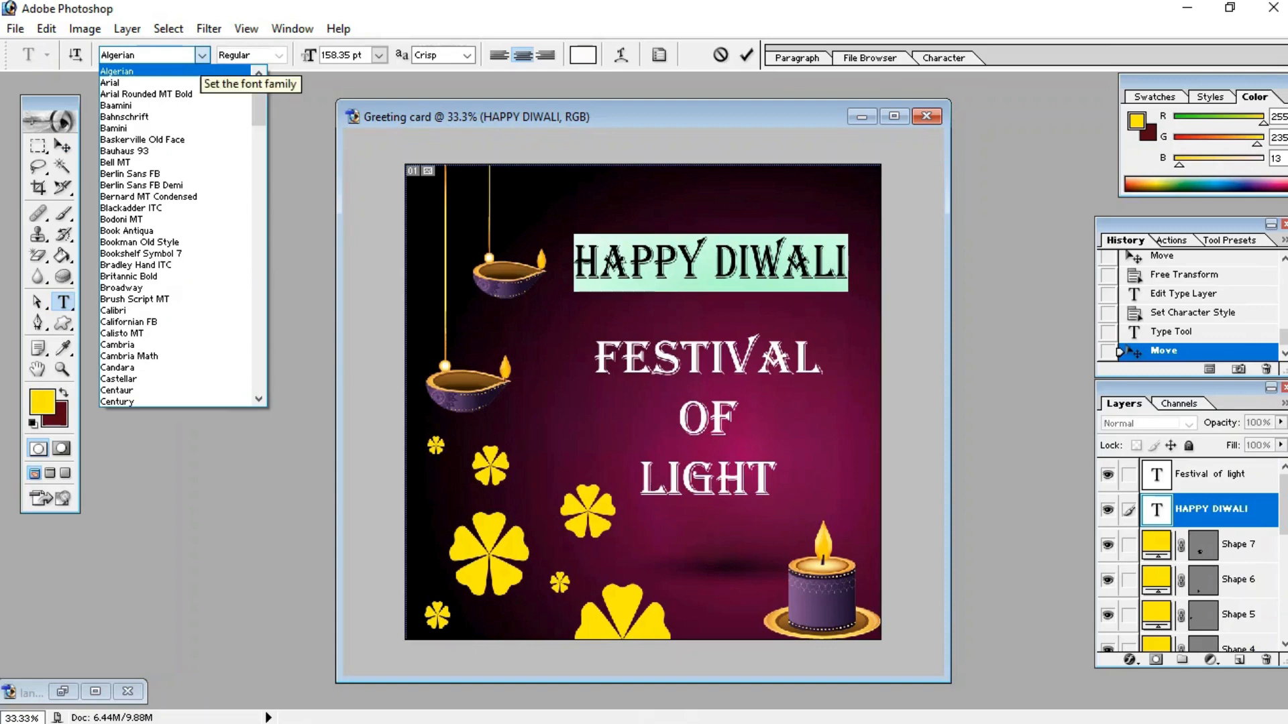
pyautogui.click(202, 56)
pyautogui.doubleClick(121, 56)
pyautogui.write('Monotype Corsiv')
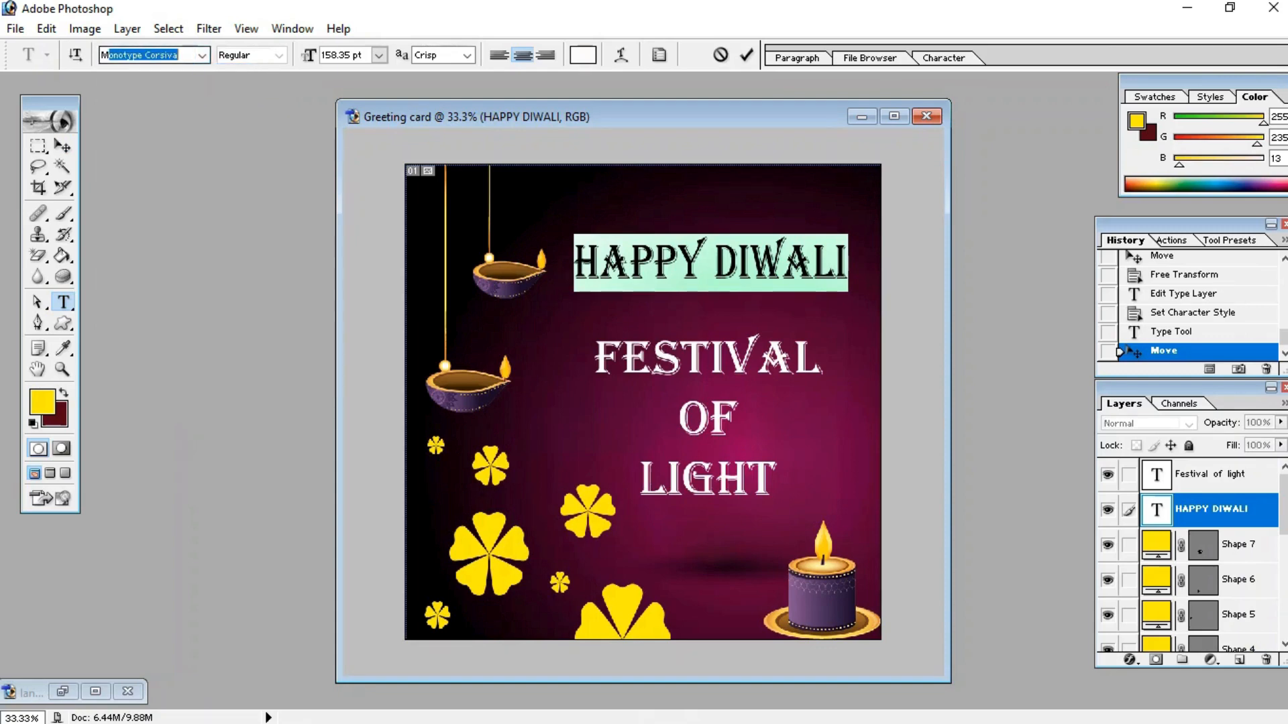
pyautogui.press('Return')
# Step: Nudge the HAPPY DIWALI heading and the FESTIVAL OF LIGHT text slightly upward with the Move tool
pyautogui.click(63, 146)
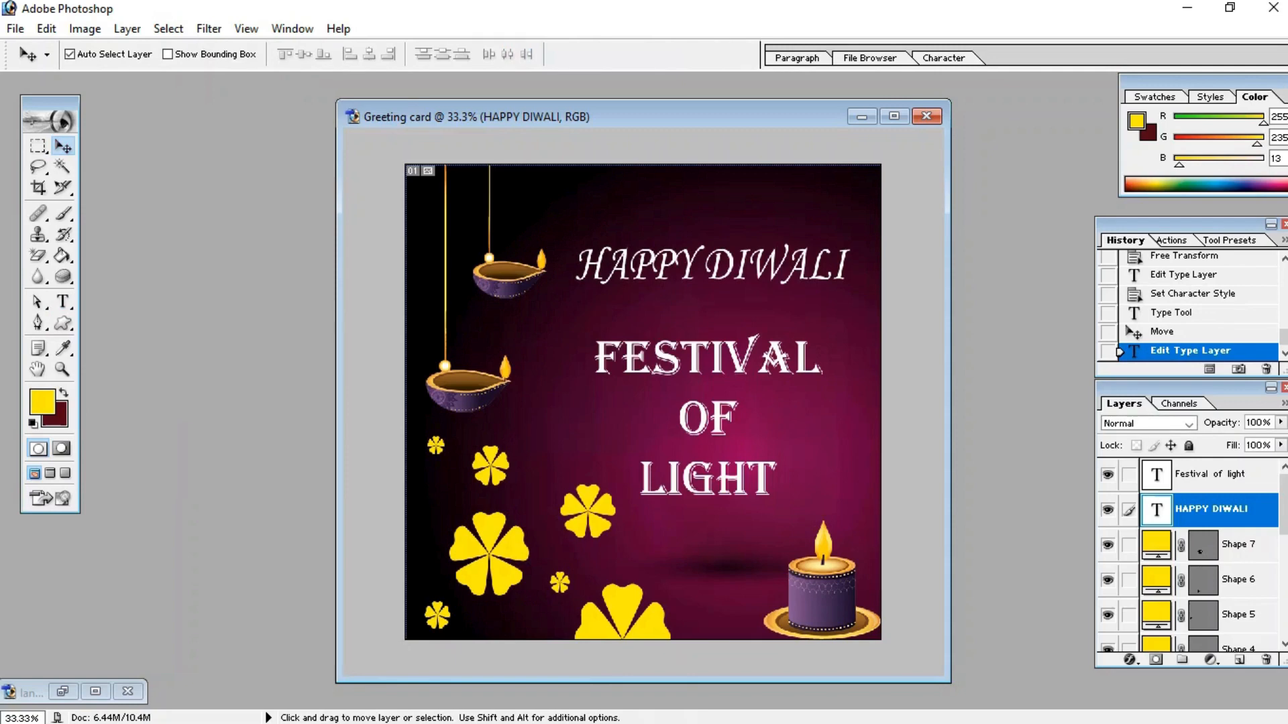
pyautogui.moveTo(712, 264)
pyautogui.mouseDown()
pyautogui.moveTo(713, 278)
pyautogui.moveTo(713, 258)
pyautogui.mouseUp()
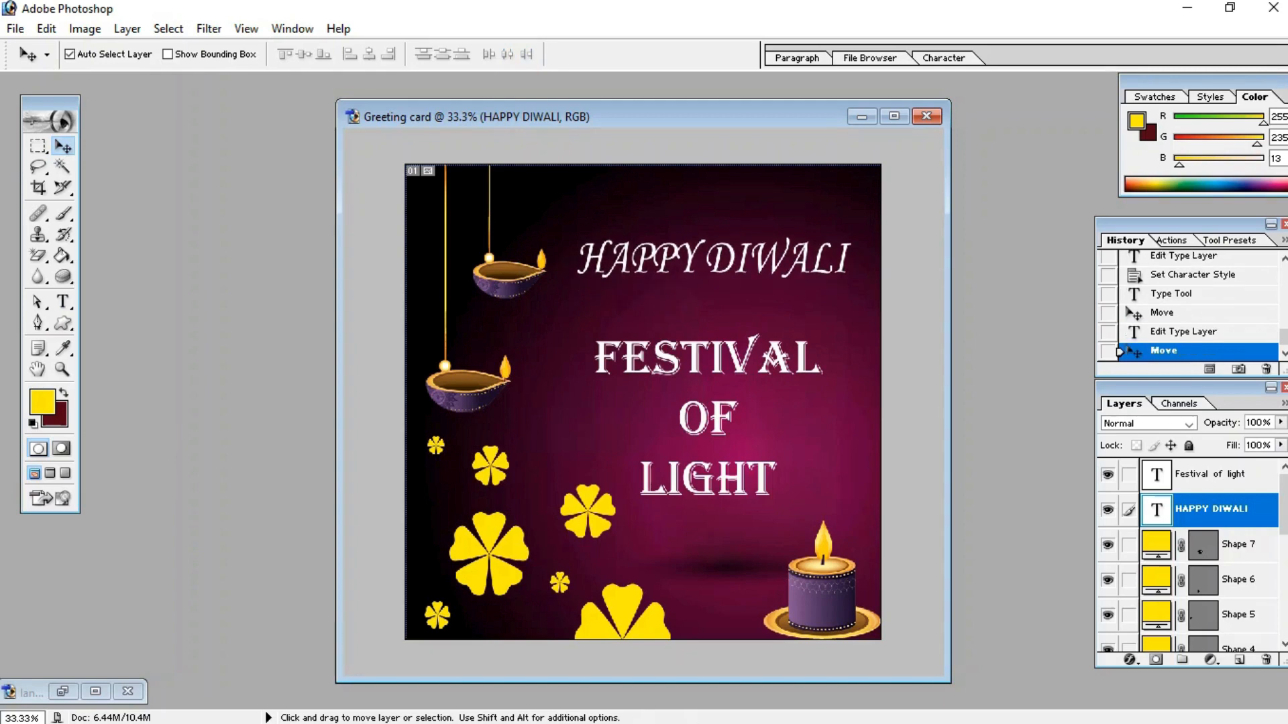
pyautogui.moveTo(776, 357)
pyautogui.mouseDown()
pyautogui.moveTo(779, 329)
pyautogui.moveTo(785, 347)
pyautogui.moveTo(776, 340)
pyautogui.mouseUp()
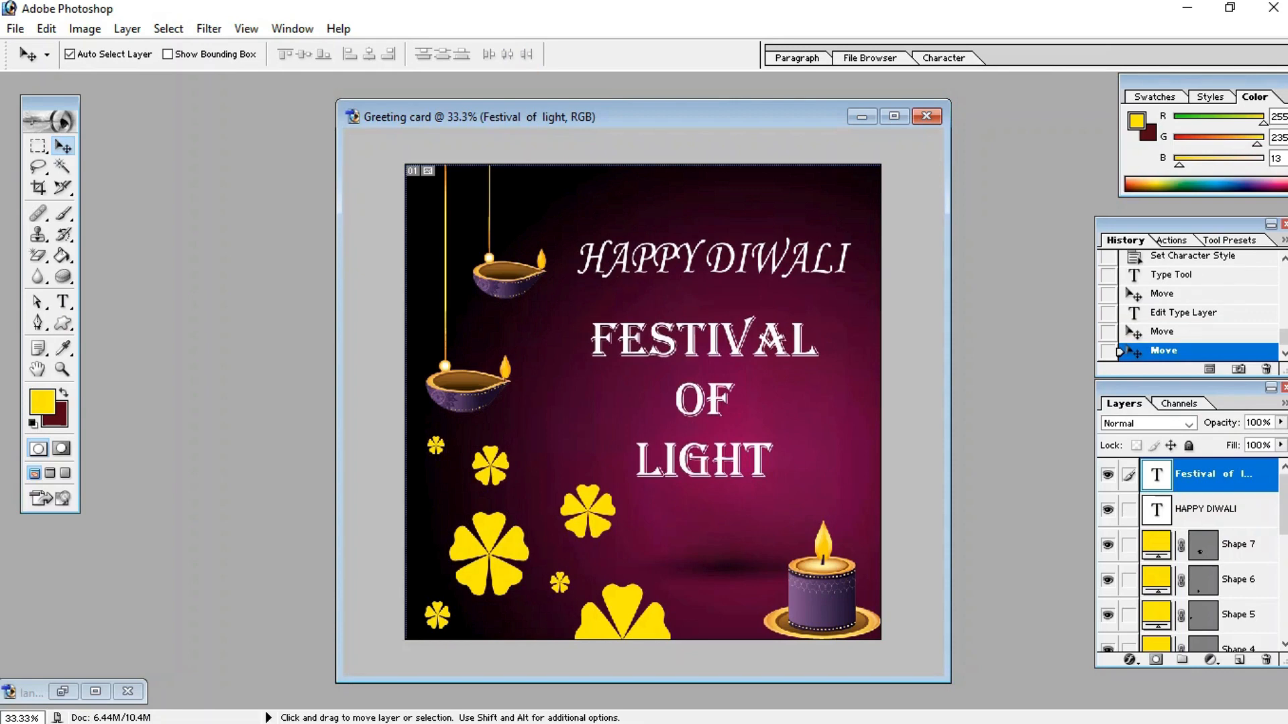
# Step: Select all the Festival of Light text, change its font to Arial and commit the edit
pyautogui.press('t')
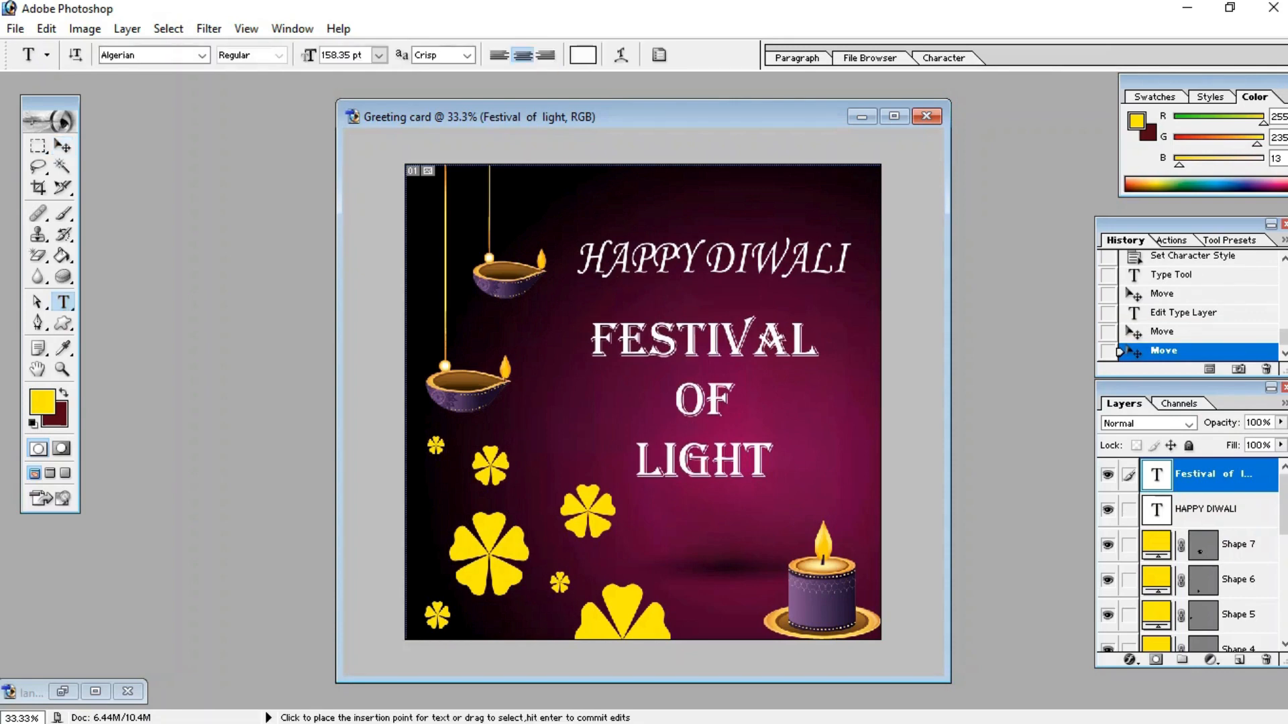
pyautogui.moveTo(593, 343); pyautogui.dragTo(771, 464)
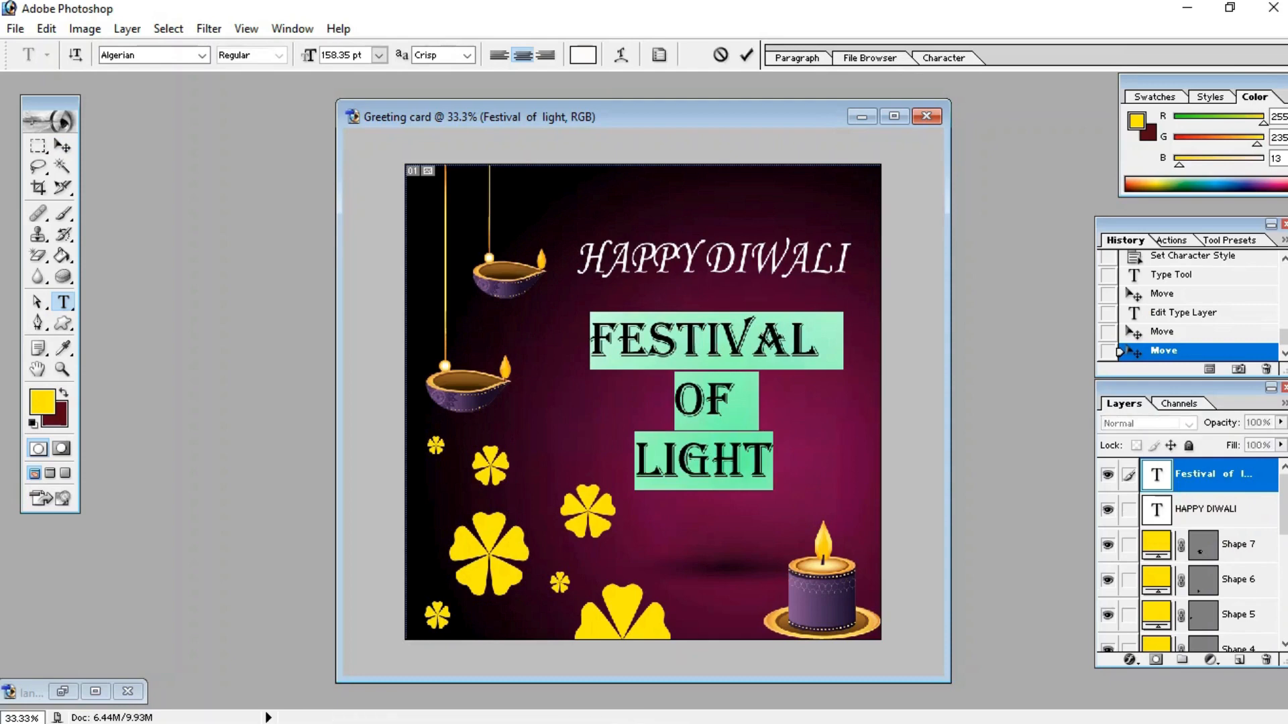
pyautogui.click(202, 55)
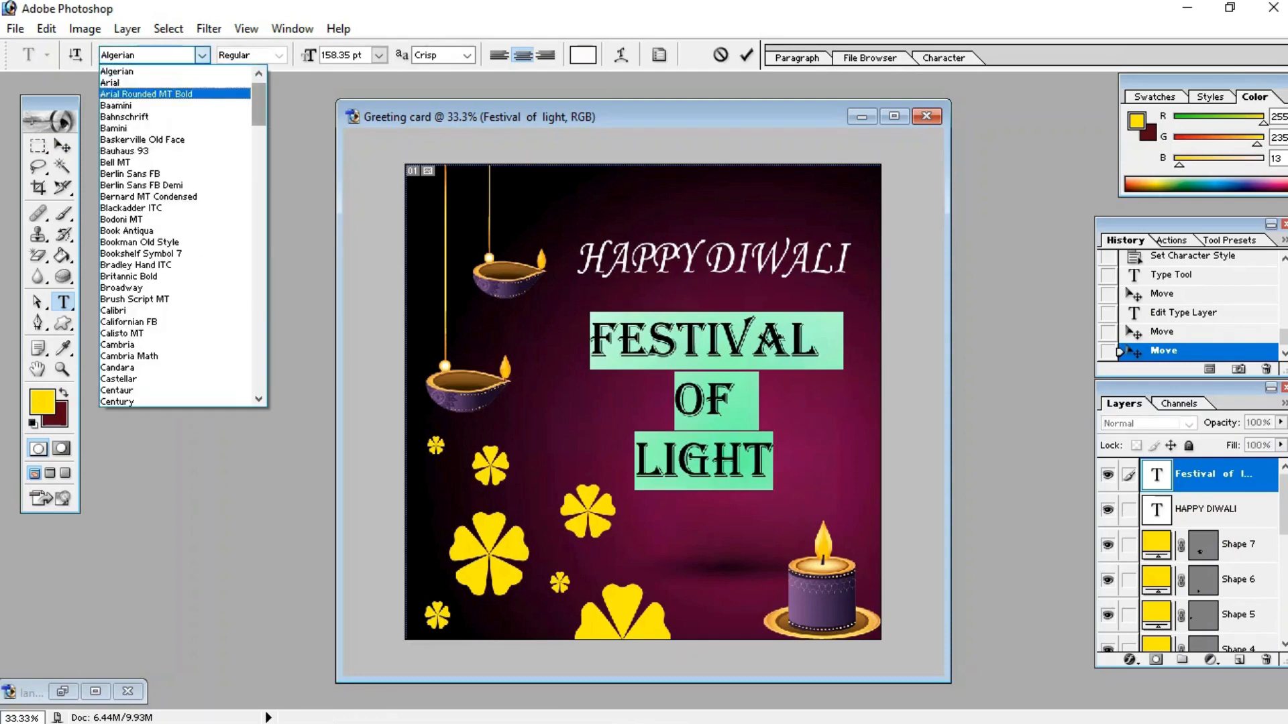
pyautogui.press('Return')
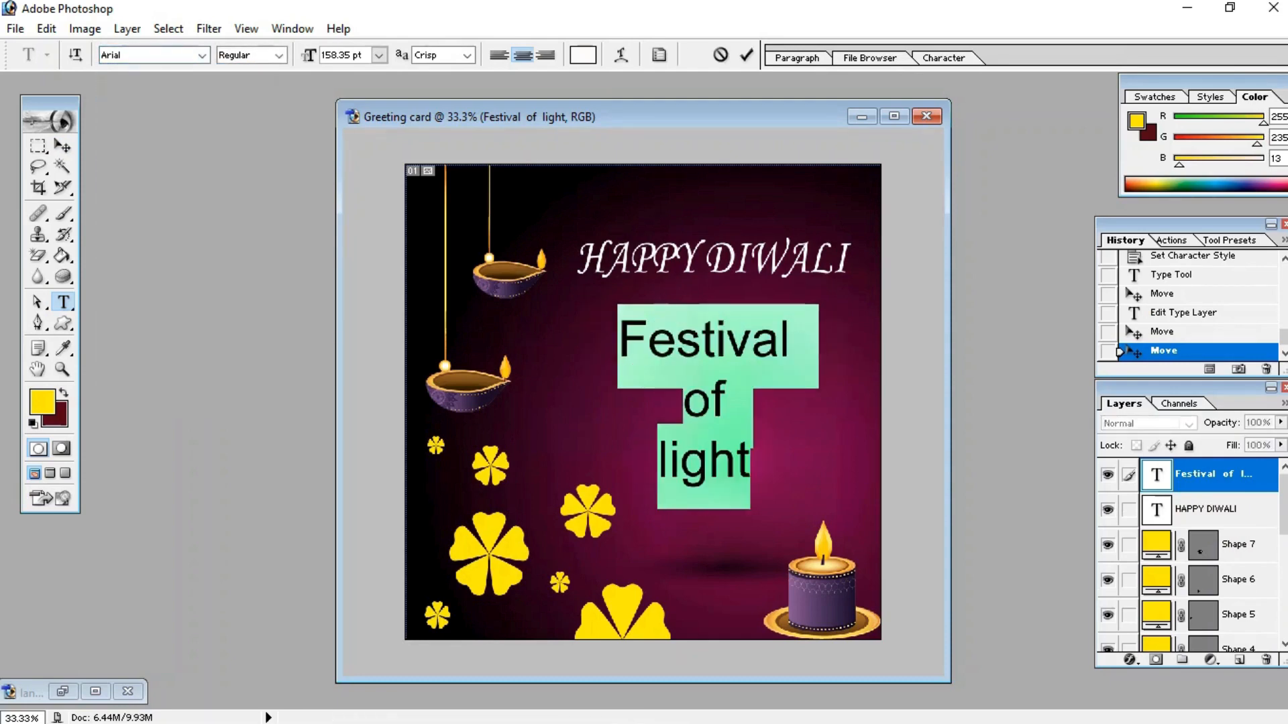
pyautogui.hotkey('ctrl', 'Return')
# Step: Select the HAPPY DIWALI text layer with the Move tool active
pyautogui.press('v')
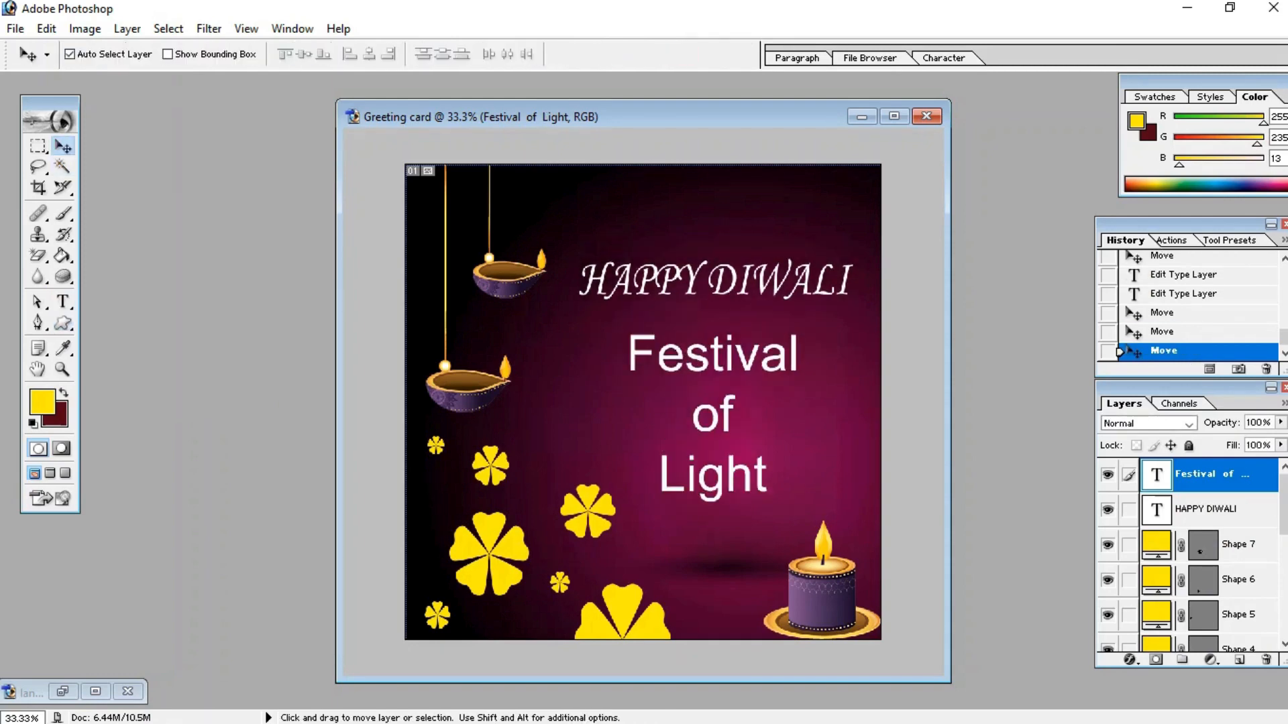
pyautogui.click(1210, 510)
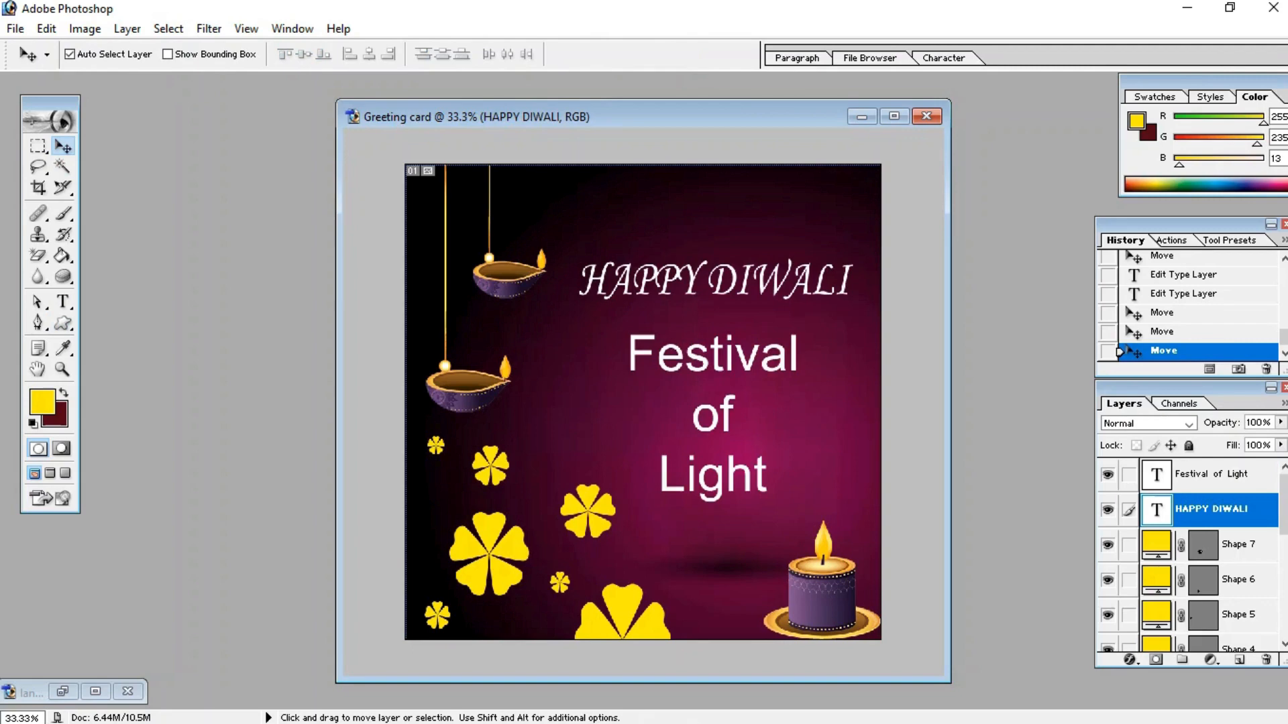